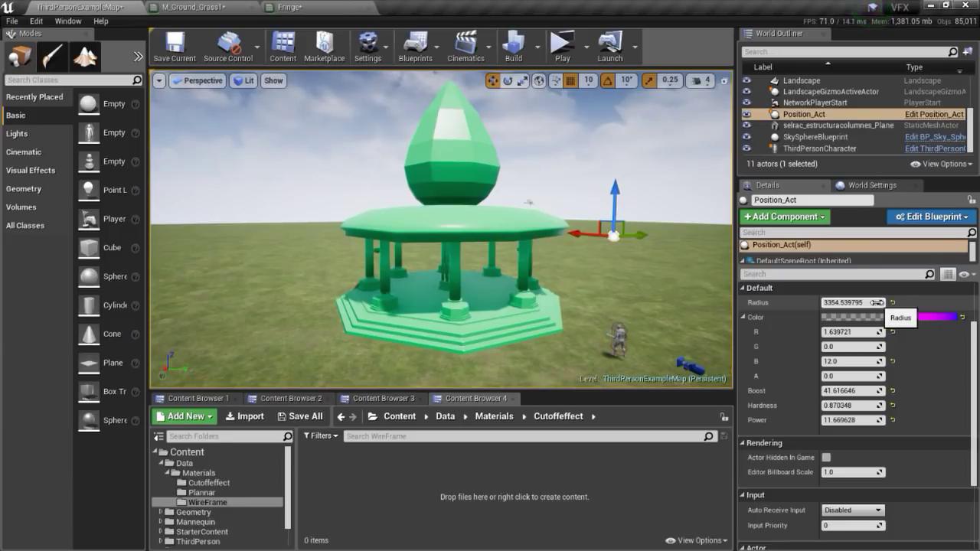
- Shrink Position_Act's Radius and give the fringe a red-orange Color
{"action": "mouse_move", "coordinate": [878, 302]}
{"action": "left_mouse_down"}
{"action": "mouse_move", "coordinate": [830, 303]}
{"action": "mouse_move", "coordinate": [865, 303]}
{"action": "left_mouse_up"}
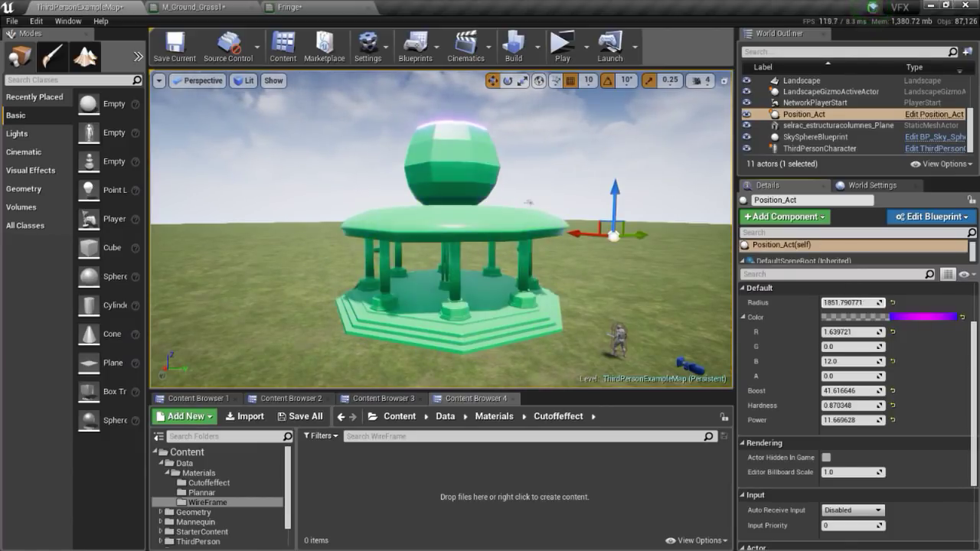
{"action": "left_click", "coordinate": [910, 319]}
{"action": "mouse_move", "coordinate": [744, 327]}
{"action": "left_mouse_down"}
{"action": "mouse_move", "coordinate": [810, 318]}
{"action": "mouse_move", "coordinate": [800, 372]}
{"action": "left_mouse_up"}
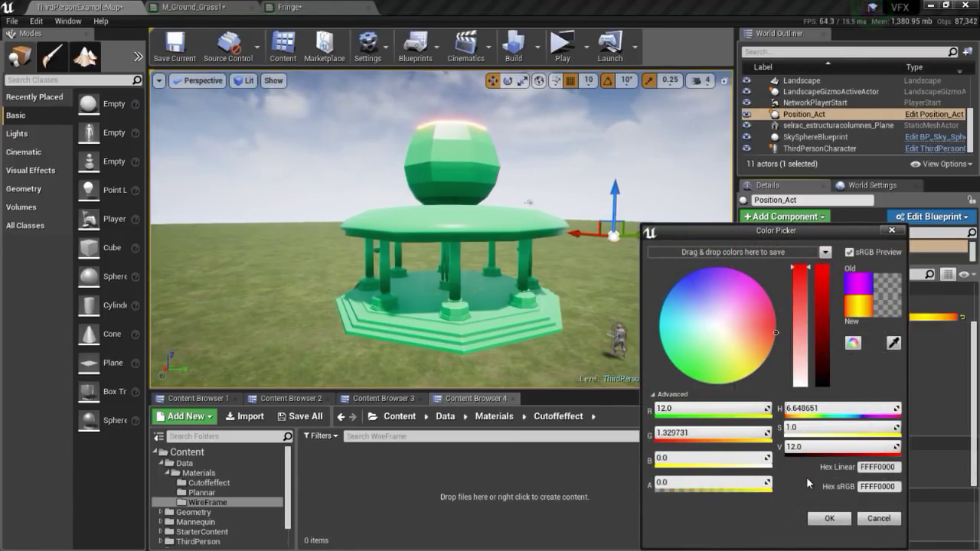
{"action": "left_click", "coordinate": [827, 520]}
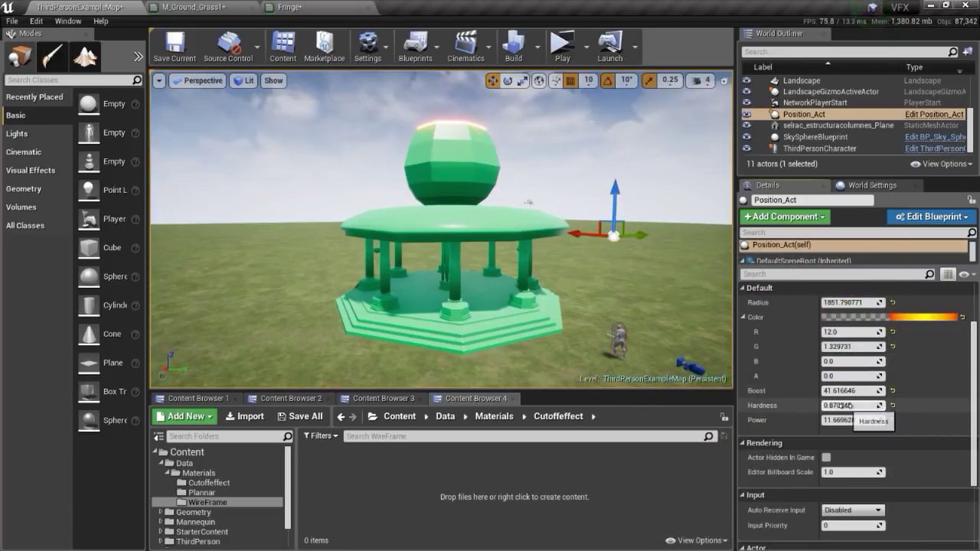
- Set Hardness to about 0.76, Power about 50, Boost about 344, and Radius about 2948
{"action": "mouse_move", "coordinate": [849, 405]}
{"action": "left_mouse_down"}
{"action": "mouse_move", "coordinate": [865, 405]}
{"action": "mouse_move", "coordinate": [853, 423]}
{"action": "mouse_move", "coordinate": [873, 420]}
{"action": "left_mouse_up"}
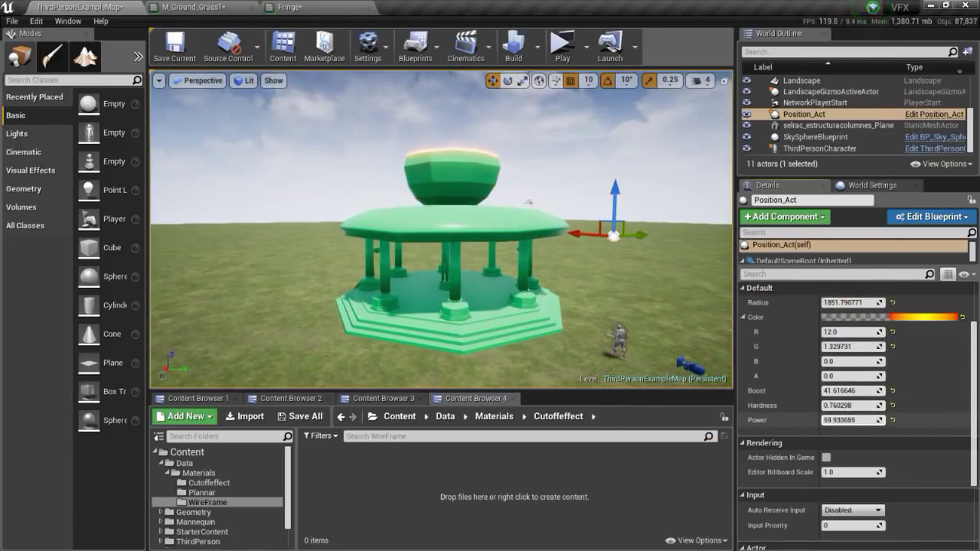
{"action": "left_click_drag", "start_coordinate": [830, 390], "coordinate": [865, 390]}
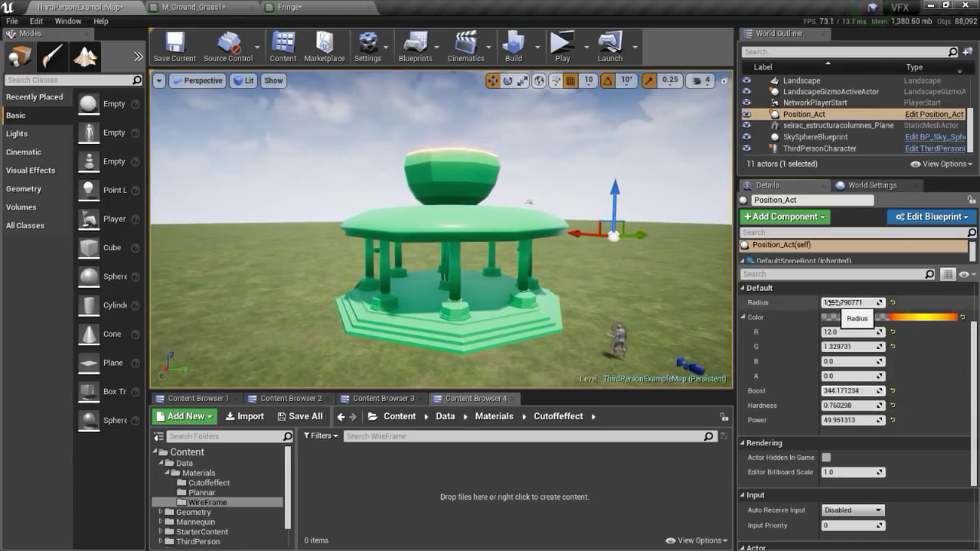
{"action": "mouse_move", "coordinate": [842, 302]}
{"action": "left_mouse_down"}
{"action": "mouse_move", "coordinate": [823, 302]}
{"action": "mouse_move", "coordinate": [873, 303]}
{"action": "left_mouse_up"}
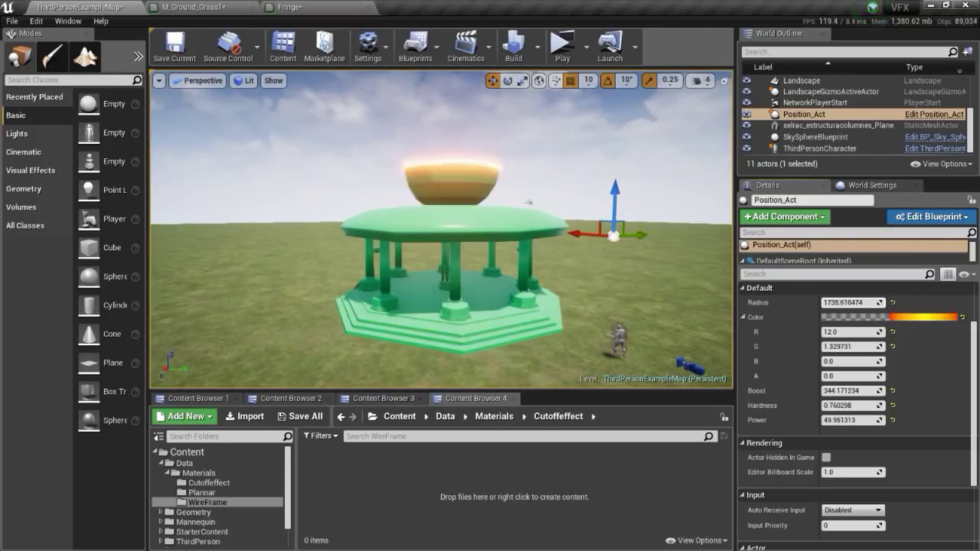
- Set the Fringe material's Use Custom static bool to True, apply, and return to ThirdPersonExampleMap
{"action": "left_click", "coordinate": [352, 8]}
{"action": "scroll", "coordinate": [454, 168], "scroll_direction": "up", "scroll_amount": 3}
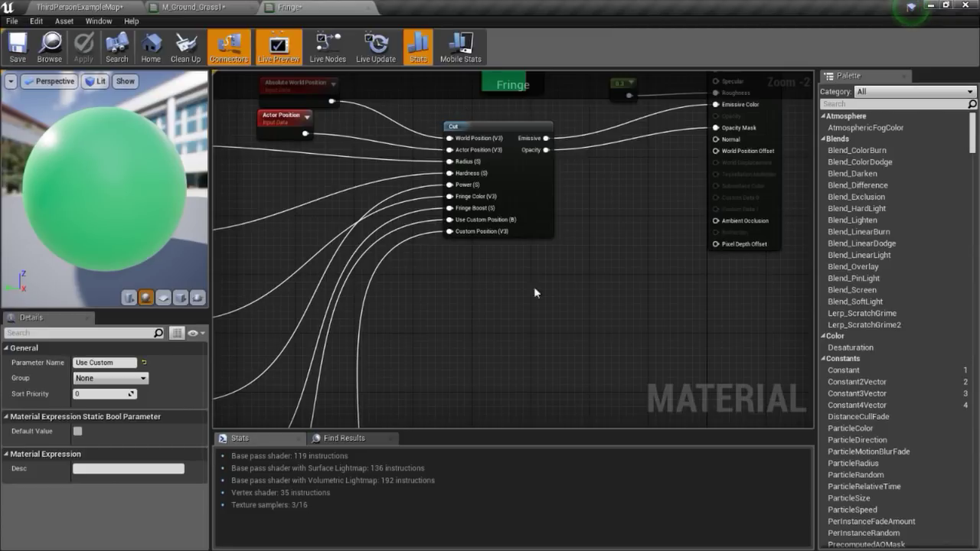
{"action": "right_click_drag", "start_coordinate": [396, 211], "coordinate": [480, 244]}
{"action": "scroll", "coordinate": [488, 176], "scroll_direction": "down", "scroll_amount": 1}
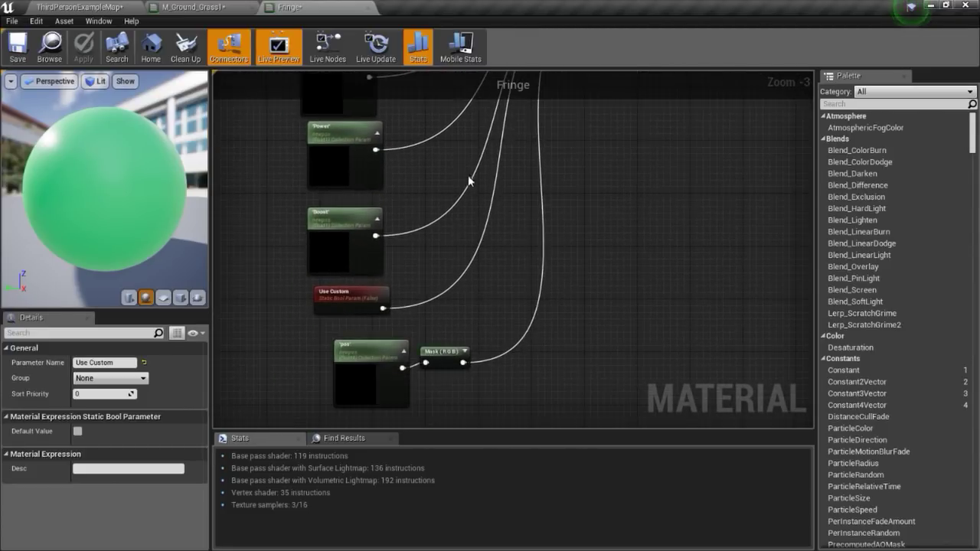
{"action": "right_click_drag", "start_coordinate": [468, 174], "coordinate": [447, 222]}
{"action": "scroll", "coordinate": [383, 226], "scroll_direction": "up", "scroll_amount": 2}
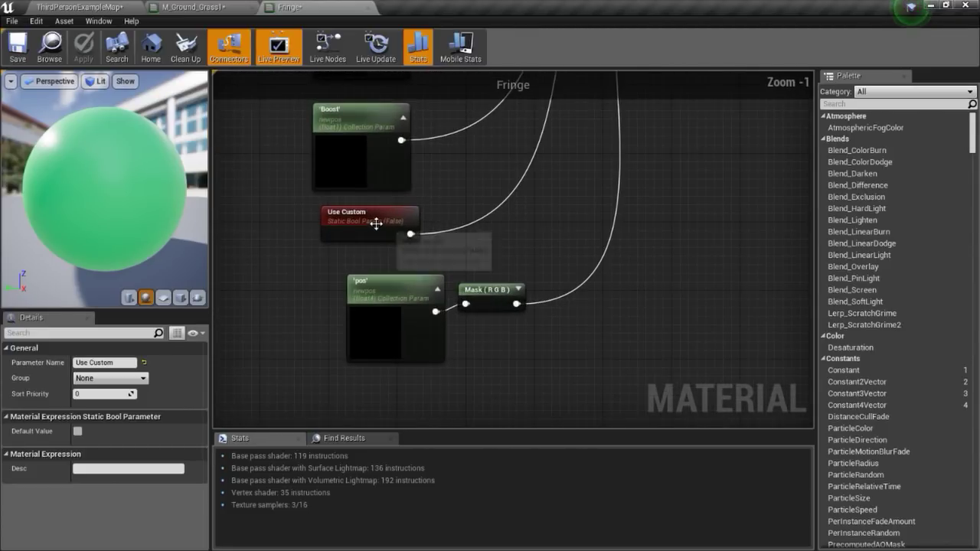
{"action": "left_click", "coordinate": [77, 433]}
{"action": "right_click_drag", "start_coordinate": [400, 255], "coordinate": [361, 306]}
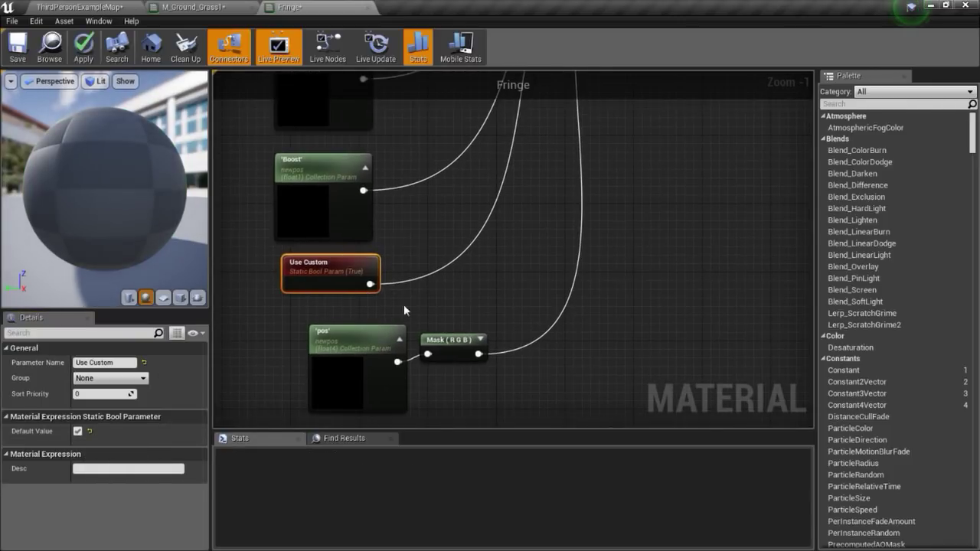
{"action": "left_click", "coordinate": [84, 49]}
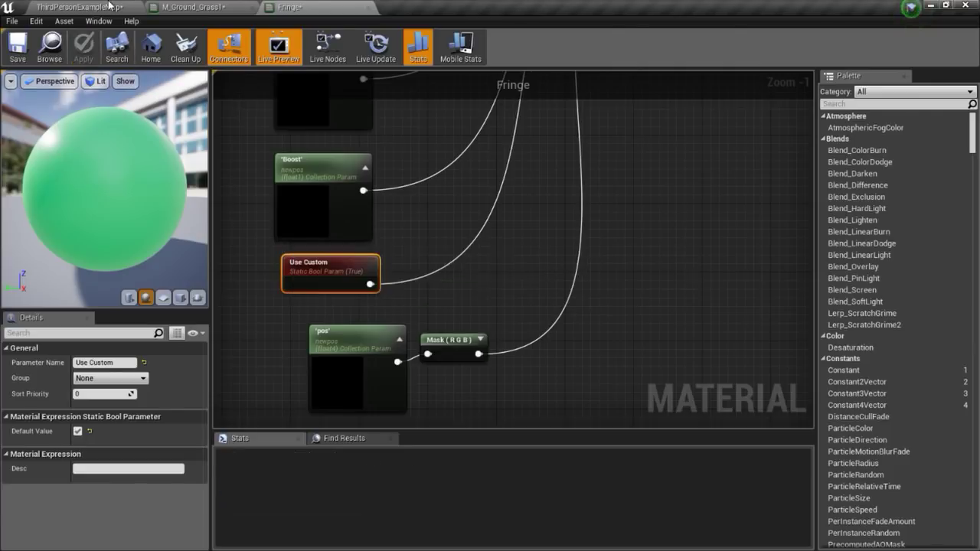
{"action": "left_click", "coordinate": [79, 7]}
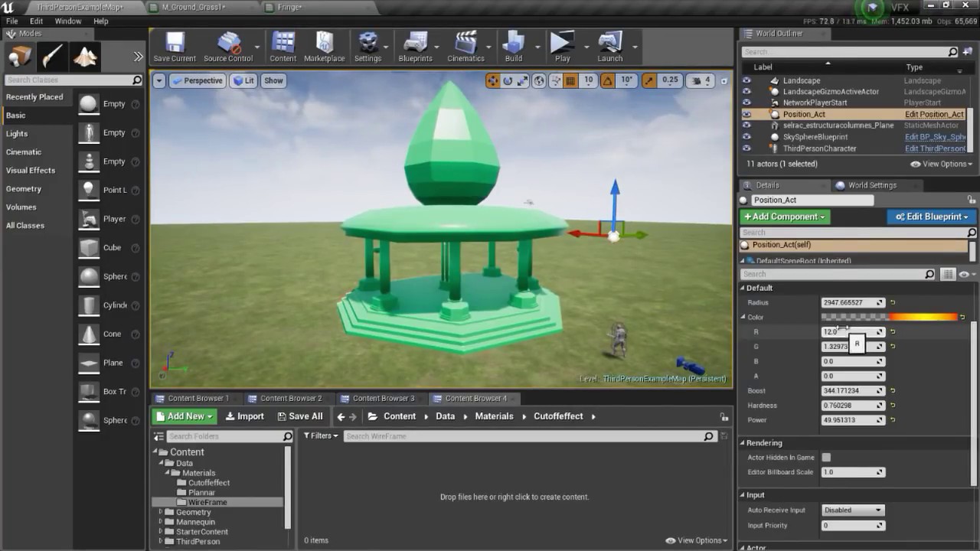
- Centre Position_Act on the gazebo and set its Radius to about 2508
{"action": "mouse_move", "coordinate": [849, 302]}
{"action": "left_mouse_down"}
{"action": "mouse_move", "coordinate": [869, 302]}
{"action": "mouse_move", "coordinate": [842, 302]}
{"action": "left_mouse_up"}
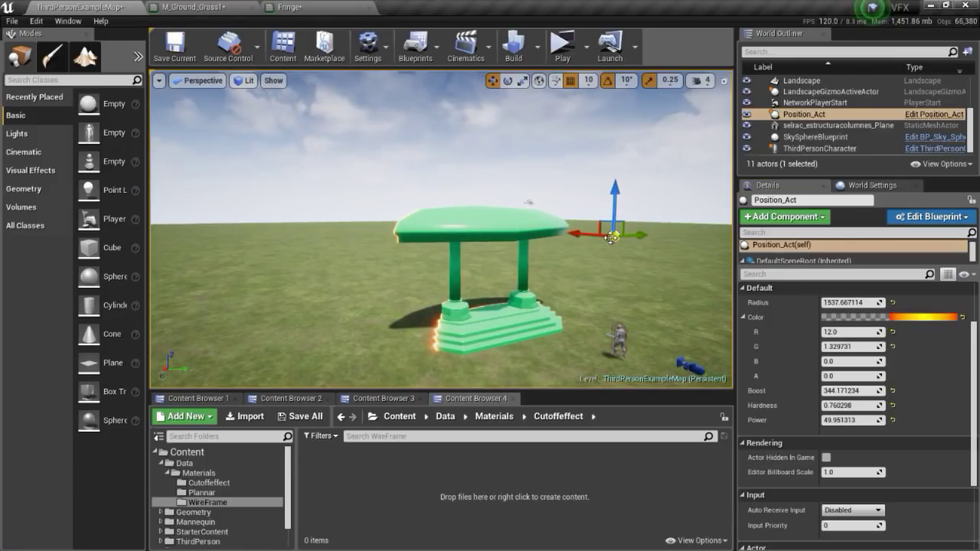
{"action": "right_click_drag", "start_coordinate": [610, 237], "coordinate": [506, 375]}
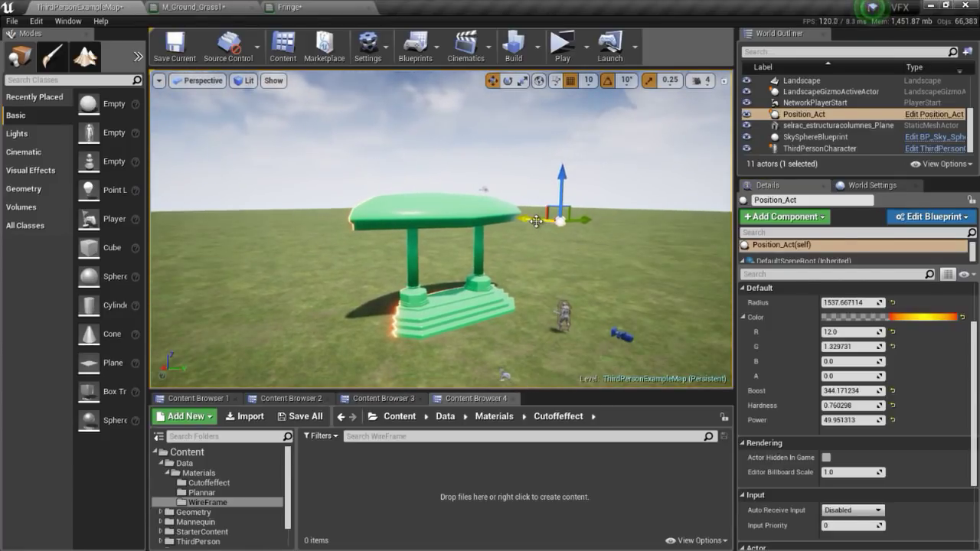
{"action": "mouse_move", "coordinate": [535, 221]}
{"action": "left_mouse_down"}
{"action": "mouse_move", "coordinate": [393, 178]}
{"action": "mouse_move", "coordinate": [393, 130]}
{"action": "left_mouse_up"}
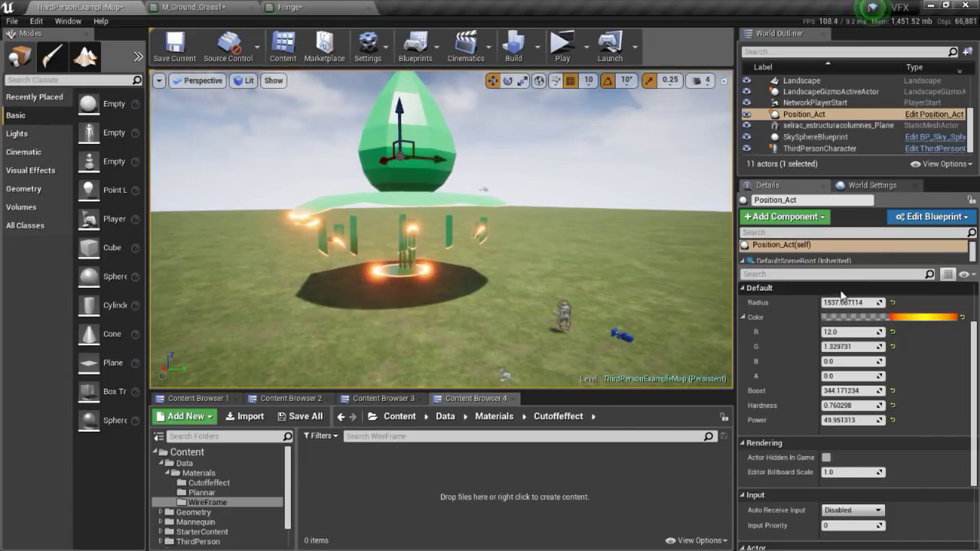
{"action": "mouse_move", "coordinate": [842, 303]}
{"action": "left_mouse_down"}
{"action": "mouse_move", "coordinate": [873, 302]}
{"action": "mouse_move", "coordinate": [823, 303]}
{"action": "mouse_move", "coordinate": [856, 302]}
{"action": "left_mouse_up"}
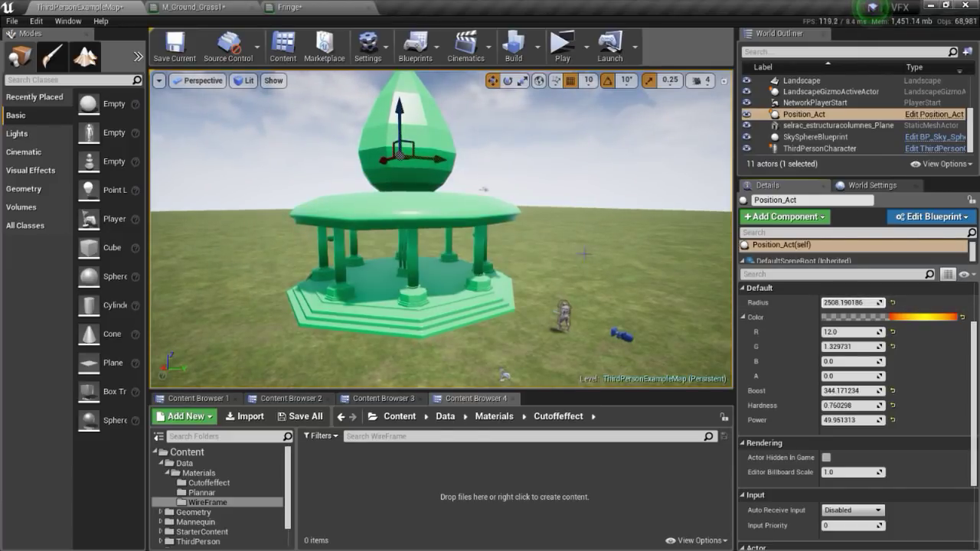
{"action": "scroll", "coordinate": [441, 229], "scroll_direction": "up", "scroll_amount": 2}
{"action": "scroll", "coordinate": [441, 229], "scroll_direction": "down", "scroll_amount": 3}
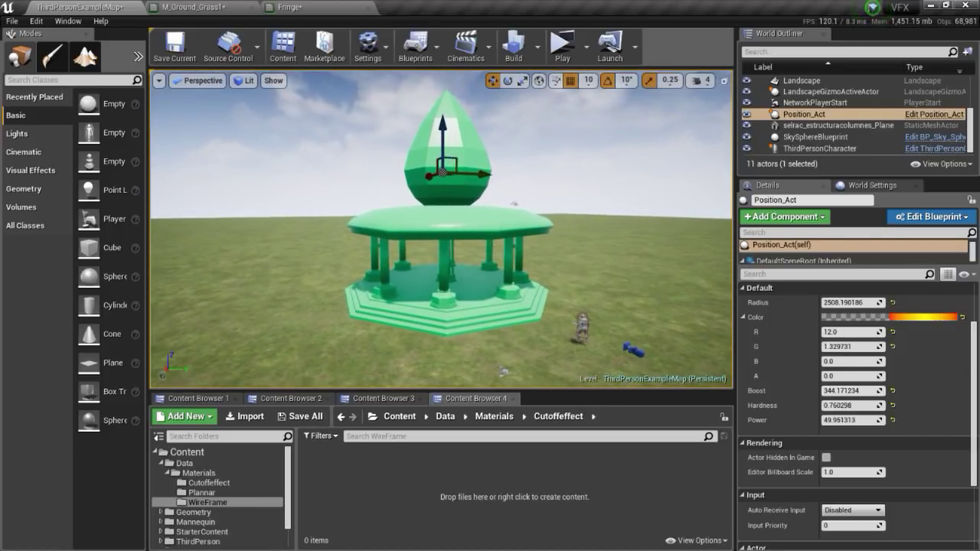
- In M_Ground_Grass1, wire Cut's Emissive to Emissive Color and Opacity to Opacity Mask
{"action": "left_click", "coordinate": [192, 7]}
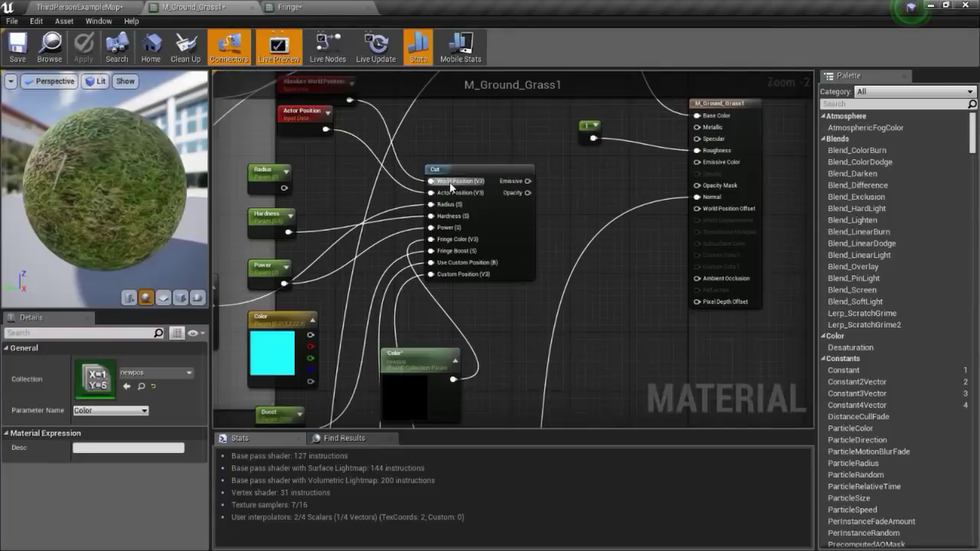
{"action": "right_click_drag", "start_coordinate": [536, 180], "coordinate": [498, 188]}
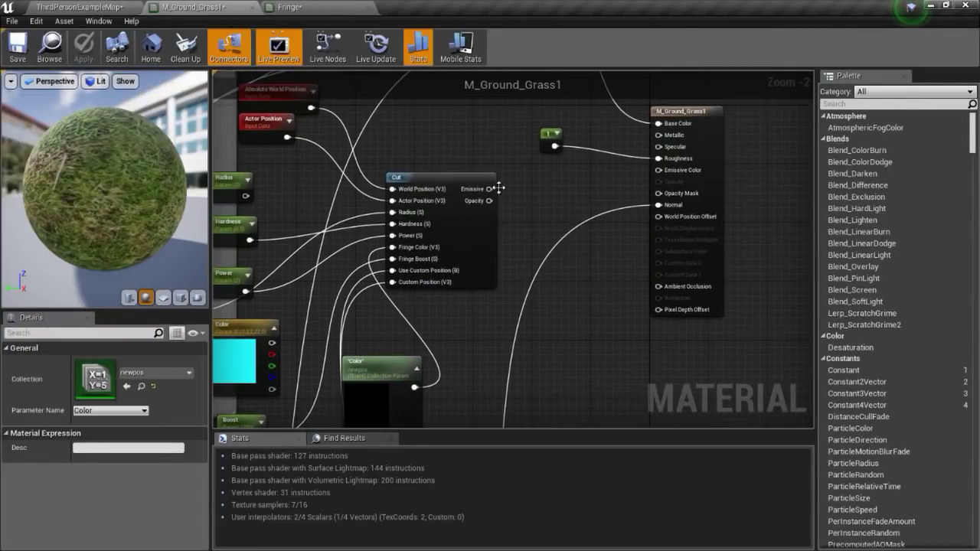
{"action": "left_click_drag", "start_coordinate": [490, 189], "coordinate": [659, 169]}
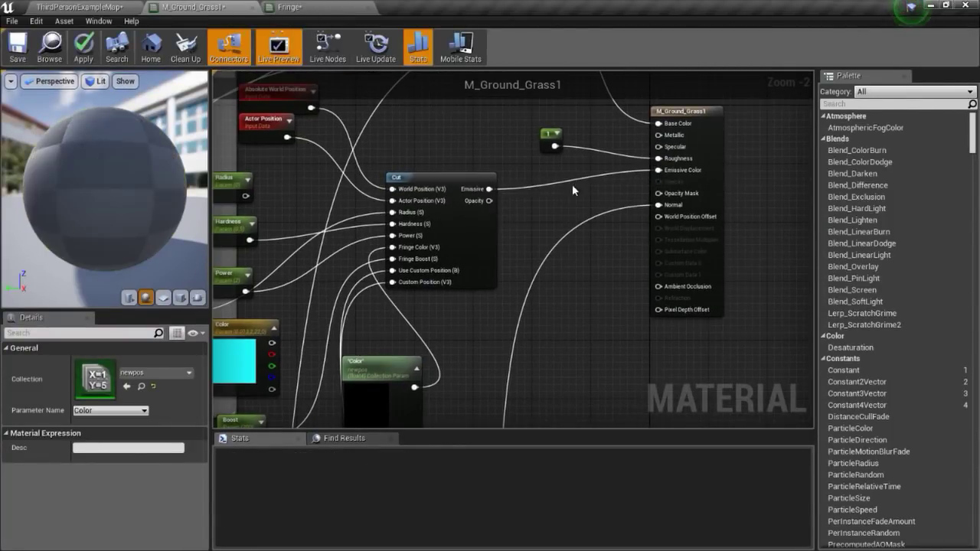
{"action": "left_click_drag", "start_coordinate": [488, 200], "coordinate": [672, 198]}
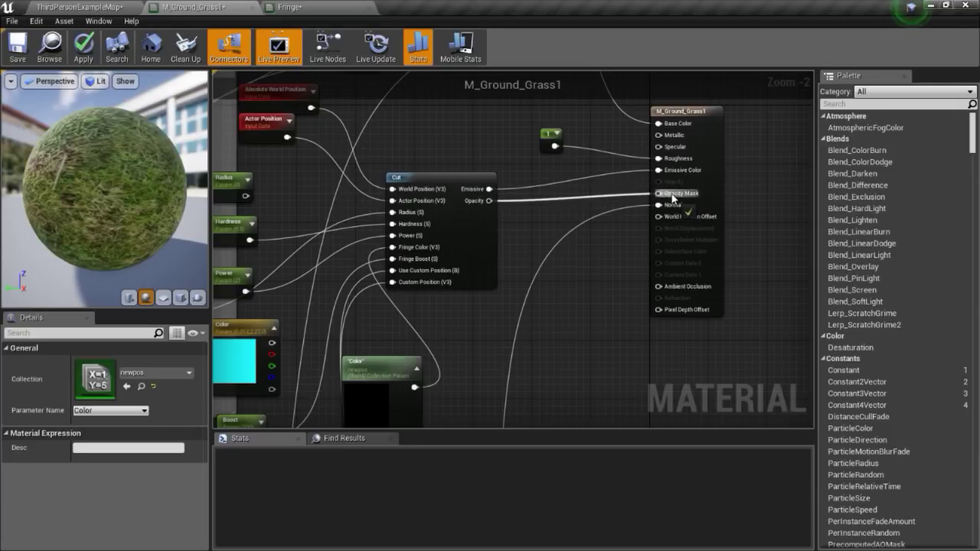
- Set the material's Blend Mode to Masked, apply, and return to the level
{"action": "left_click", "coordinate": [687, 113]}
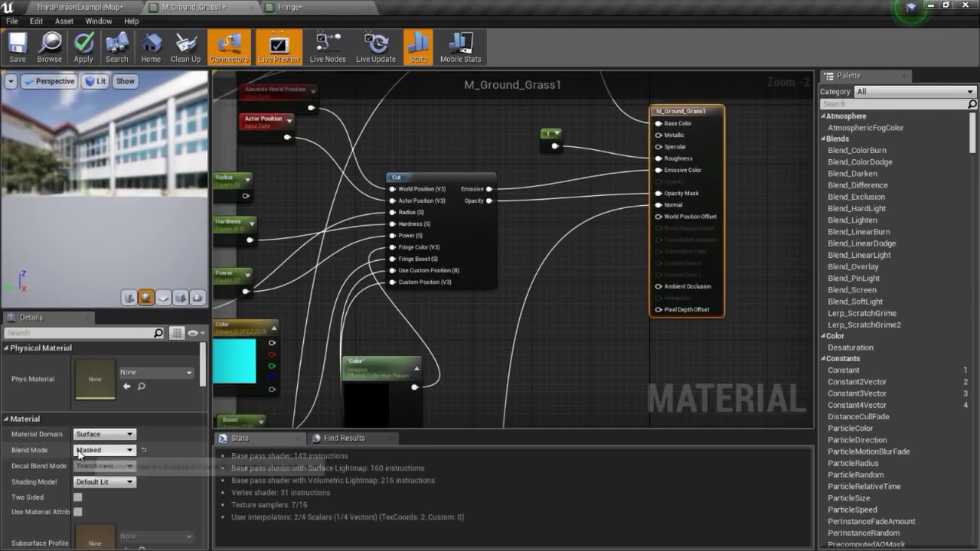
{"action": "left_click", "coordinate": [104, 451]}
{"action": "left_click", "coordinate": [100, 469]}
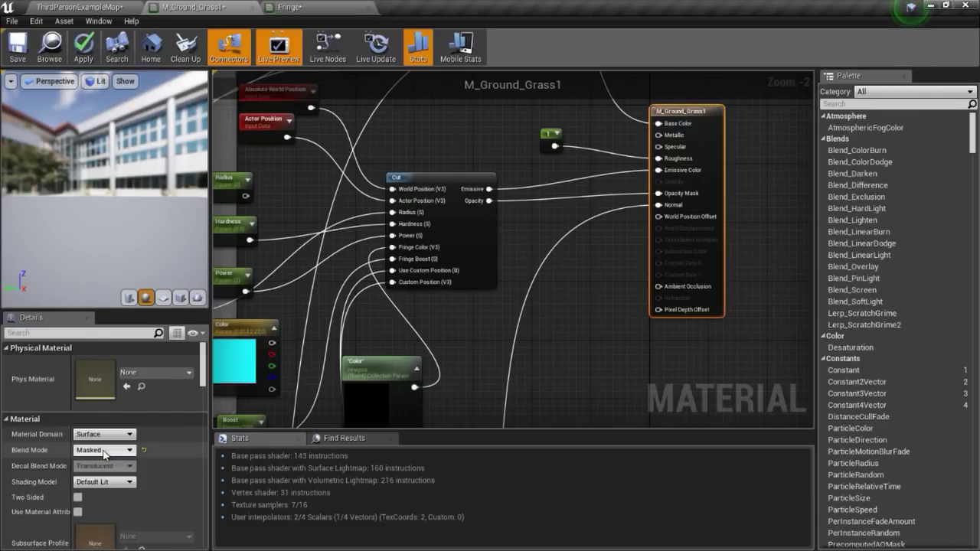
{"action": "left_click", "coordinate": [85, 50]}
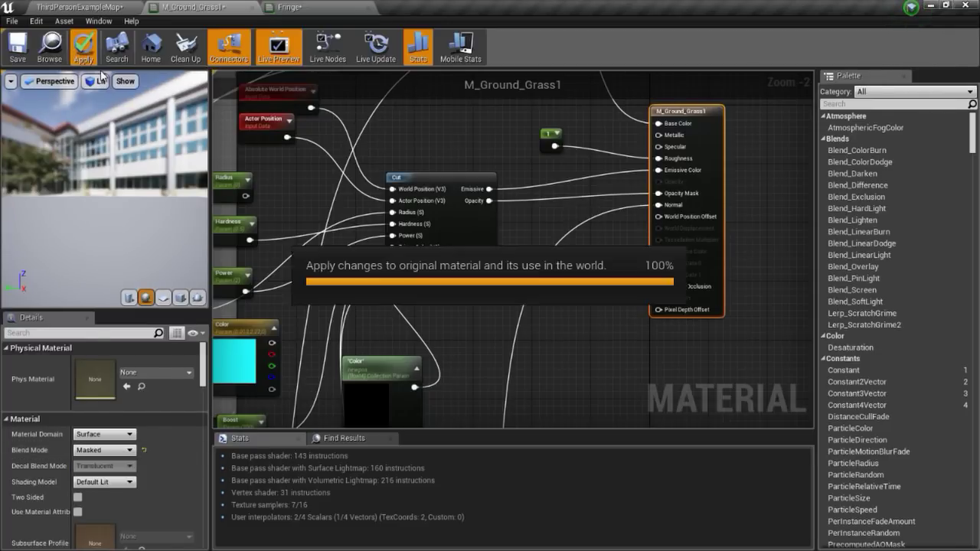
{"action": "left_click", "coordinate": [115, 8]}
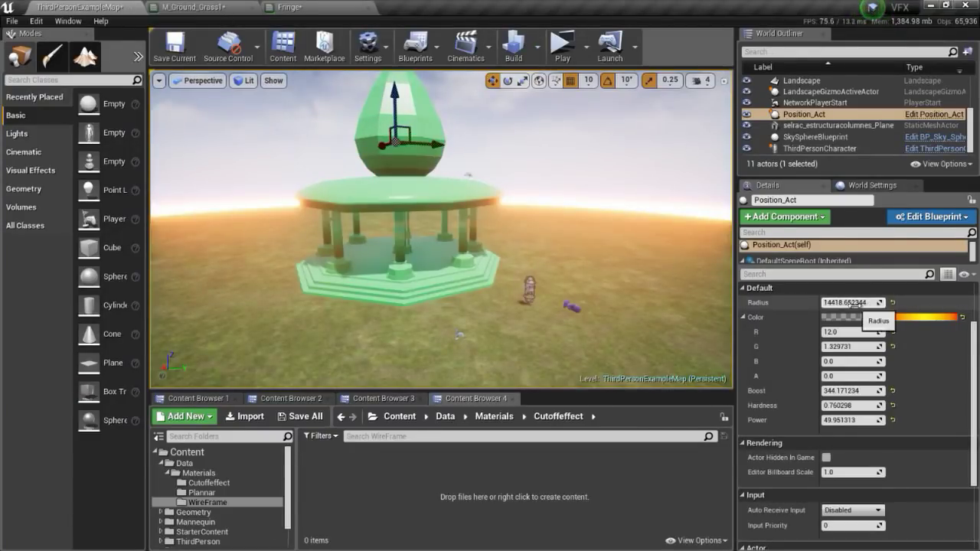
- Scrub Position_Act's Radius up to about 171256 to reveal the gazebo and grass ground
{"action": "mouse_move", "coordinate": [855, 303]}
{"action": "left_mouse_down"}
{"action": "mouse_move", "coordinate": [788, 303]}
{"action": "mouse_move", "coordinate": [850, 303]}
{"action": "left_mouse_up"}
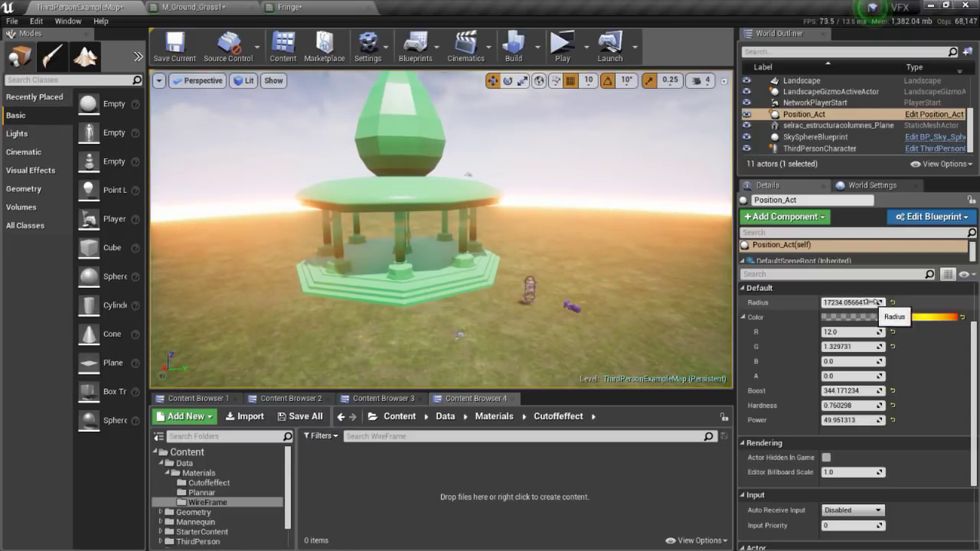
{"action": "mouse_move", "coordinate": [849, 302]}
{"action": "left_mouse_down"}
{"action": "mouse_move", "coordinate": [812, 302]}
{"action": "mouse_move", "coordinate": [873, 302]}
{"action": "left_mouse_up"}
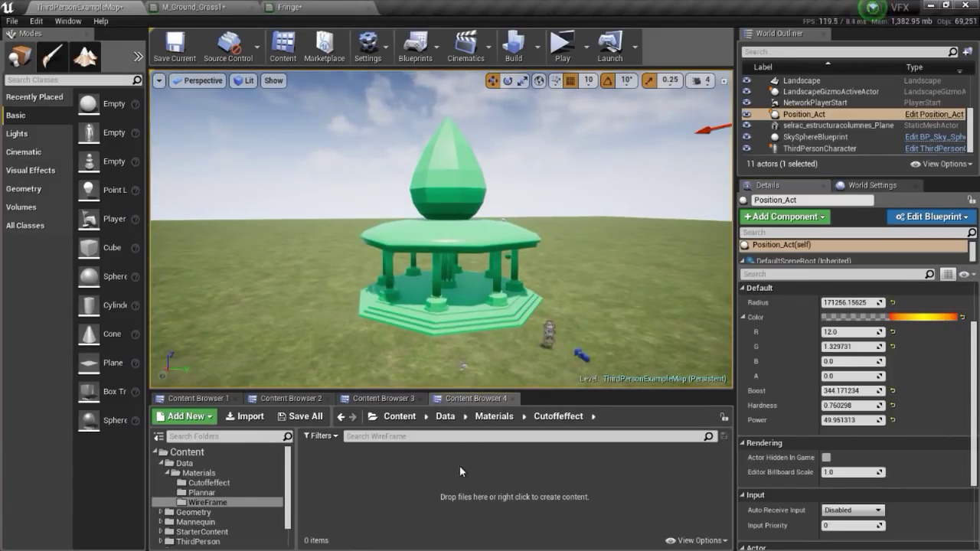
- Add a Material Function named Cutoff in the Cutoffeffect folder and open it
{"action": "right_click", "coordinate": [452, 468]}
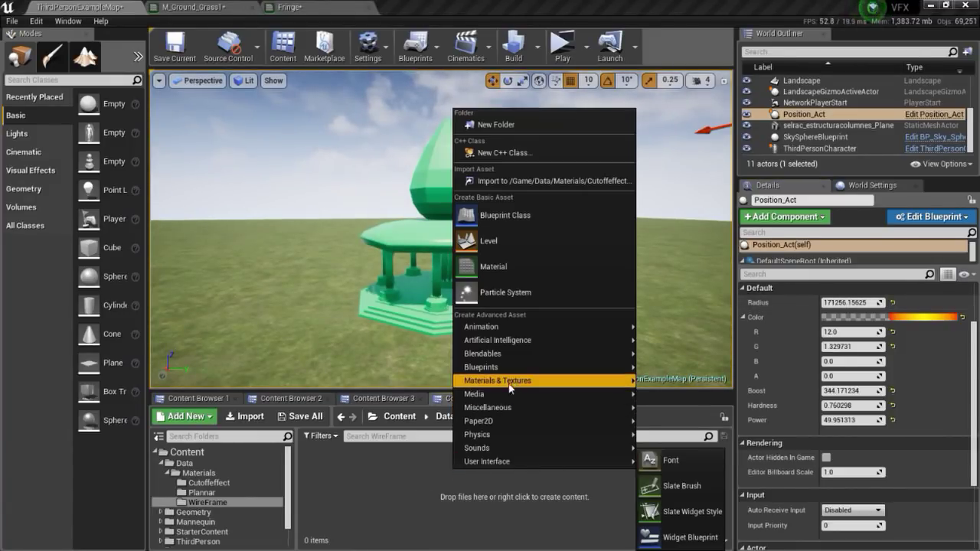
{"action": "mouse_move", "coordinate": [513, 385]}
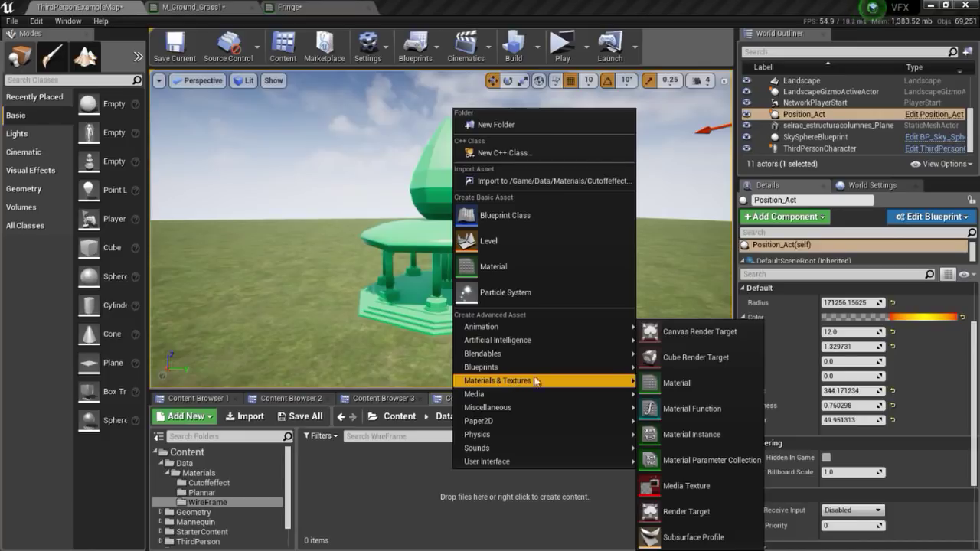
{"action": "left_click", "coordinate": [685, 409]}
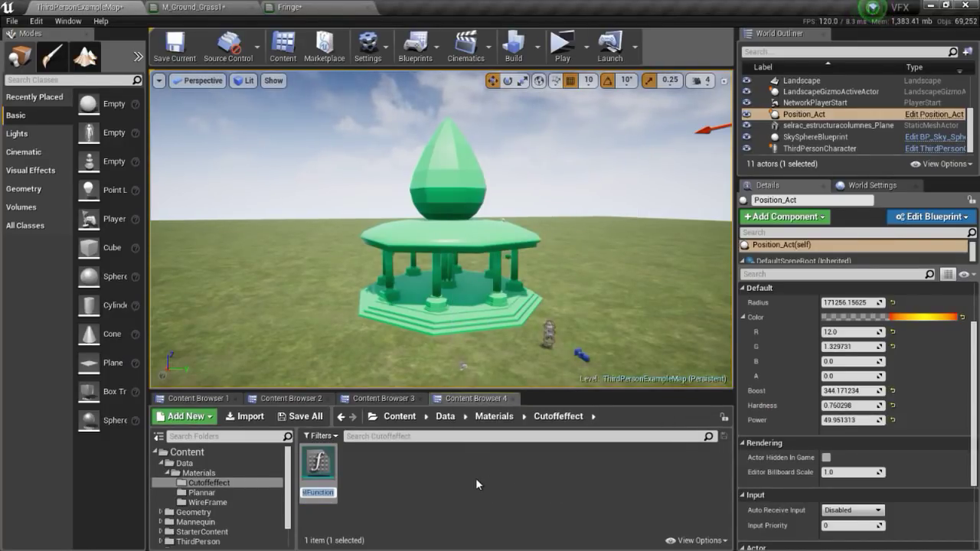
{"action": "type", "text": "Cutoff"}
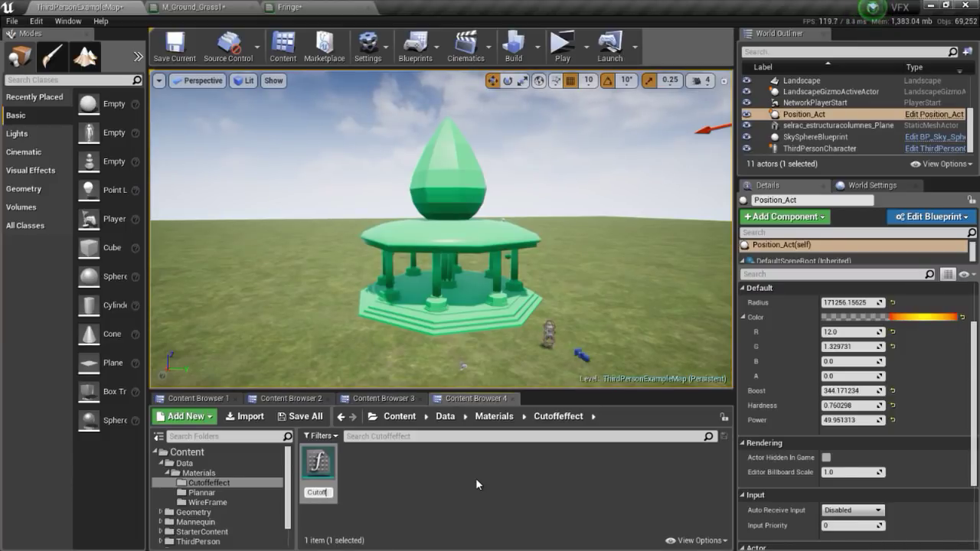
{"action": "key", "text": "Return"}
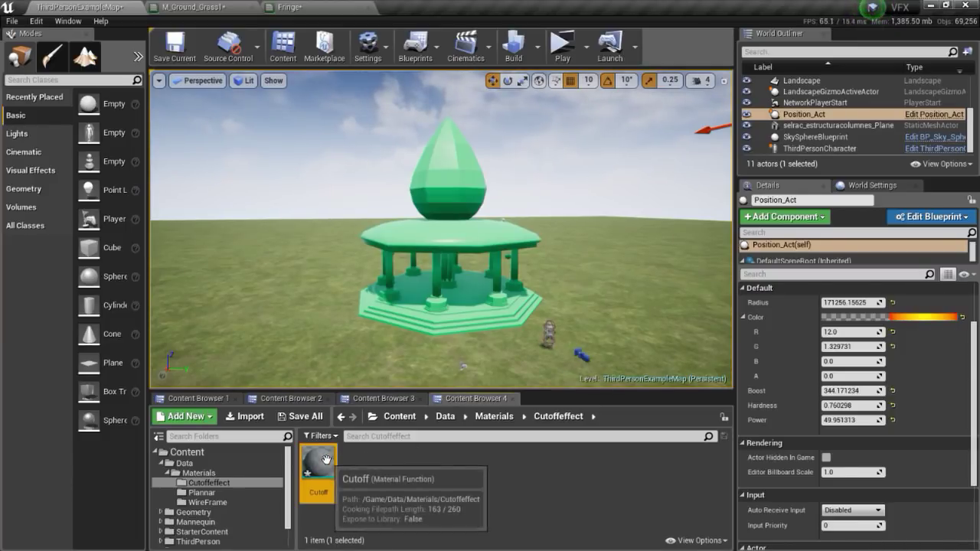
{"action": "double_click", "coordinate": [320, 466]}
- Add a second function output node below the original Output Result
{"action": "right_click_drag", "start_coordinate": [410, 250], "coordinate": [568, 205]}
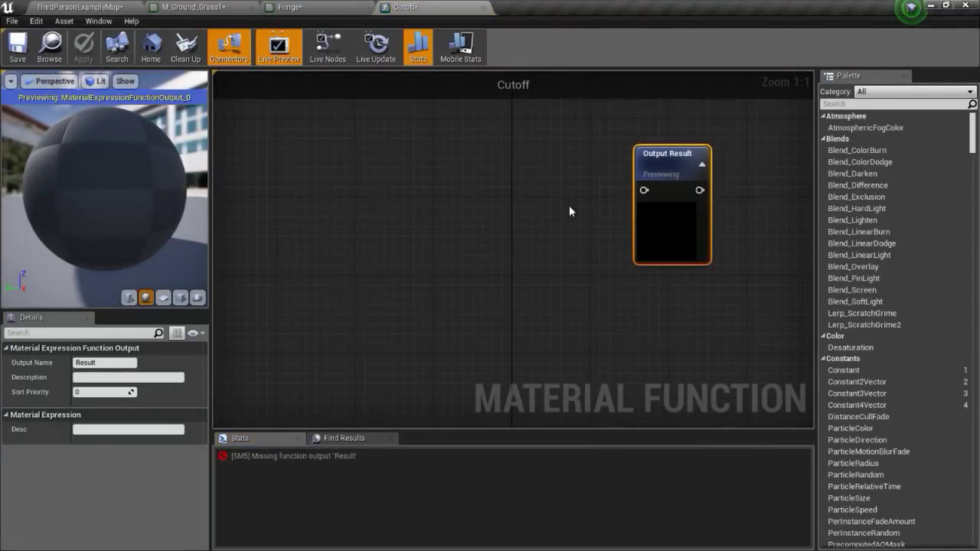
{"action": "right_click", "coordinate": [687, 168]}
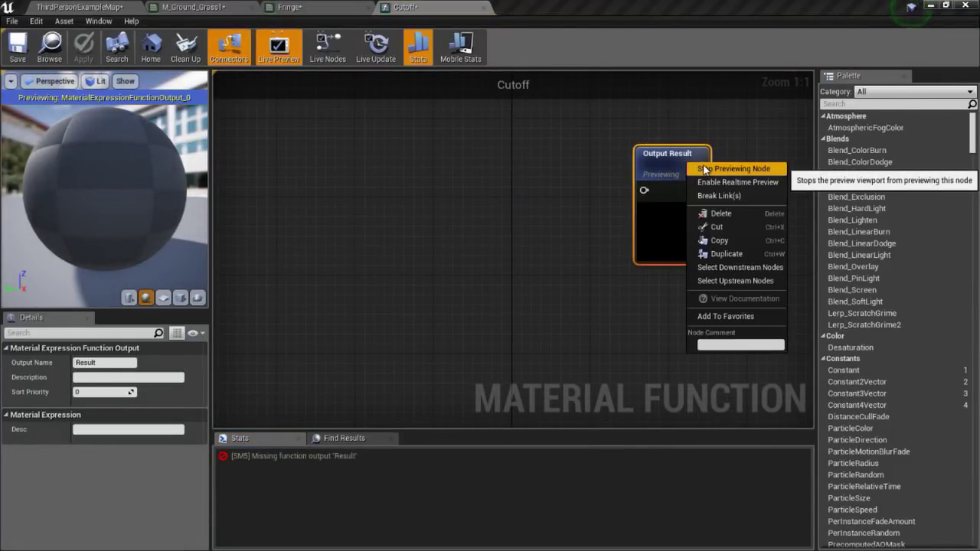
{"action": "left_click", "coordinate": [766, 182]}
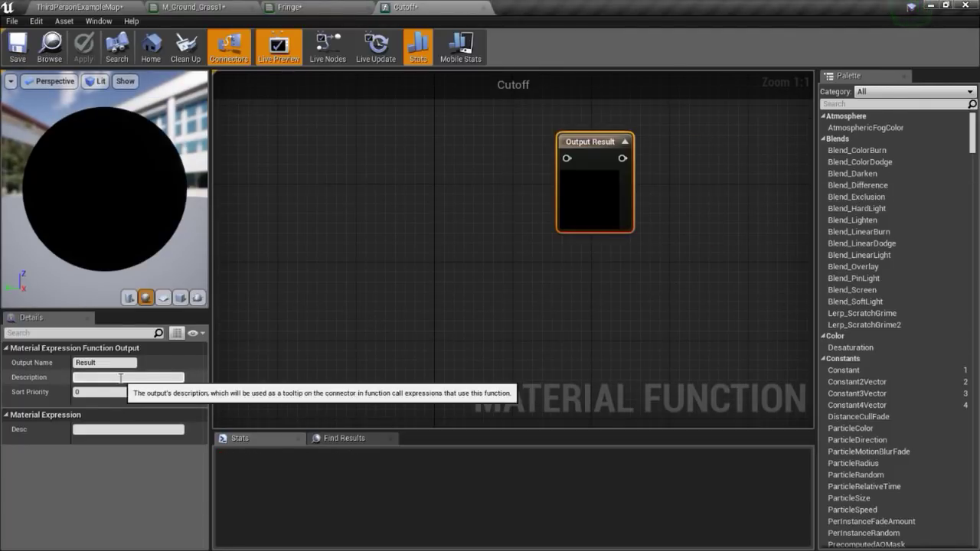
{"action": "right_click", "coordinate": [543, 277]}
{"action": "type", "text": "ou"}
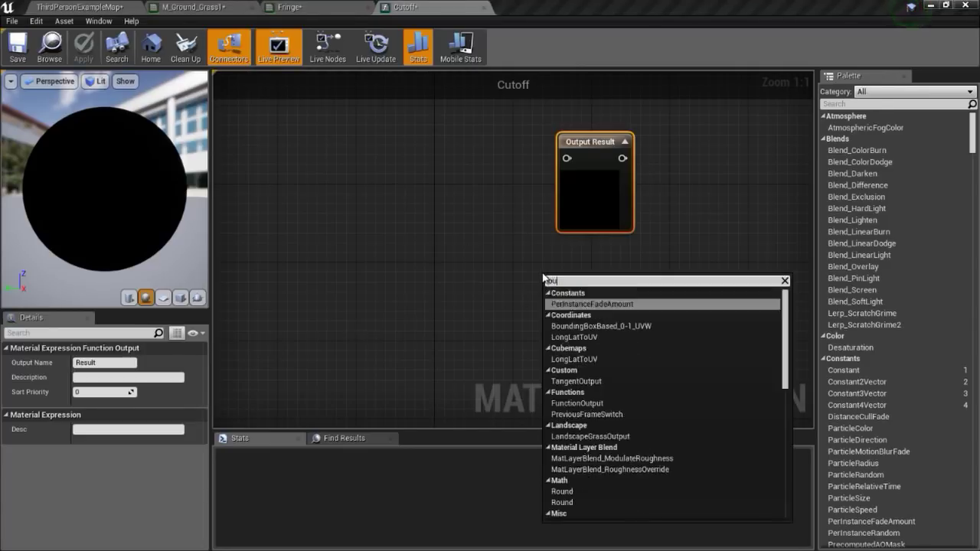
{"action": "type", "text": "tp"}
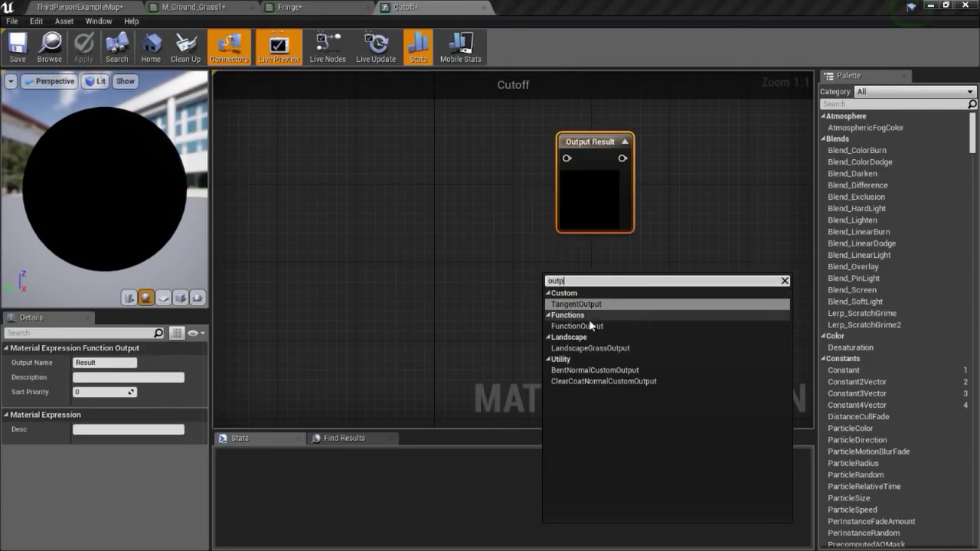
{"action": "left_click", "coordinate": [589, 323]}
{"action": "left_click_drag", "start_coordinate": [622, 238], "coordinate": [663, 248]}
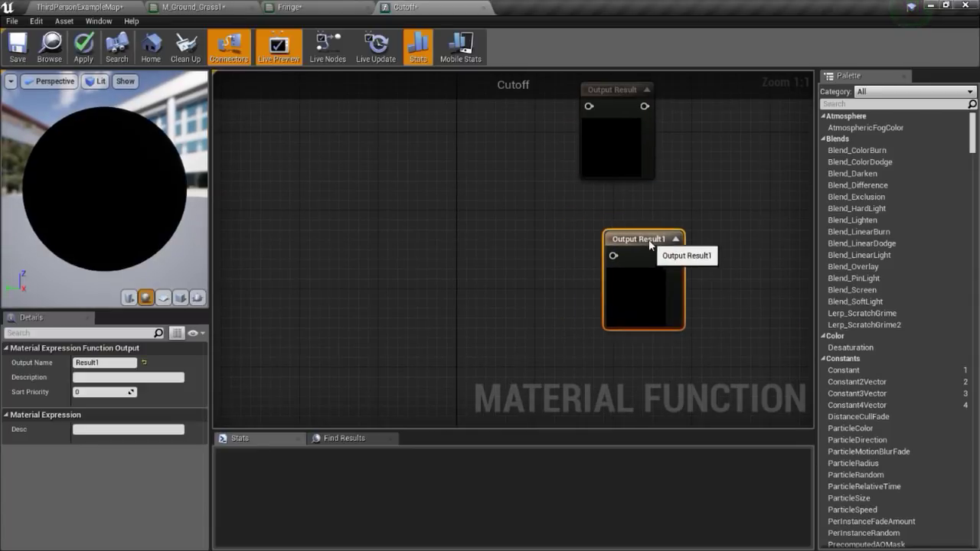
{"action": "right_click_drag", "start_coordinate": [603, 212], "coordinate": [569, 267]}
- Name the two function outputs Emissive and Opacity
{"action": "left_click", "coordinate": [589, 145]}
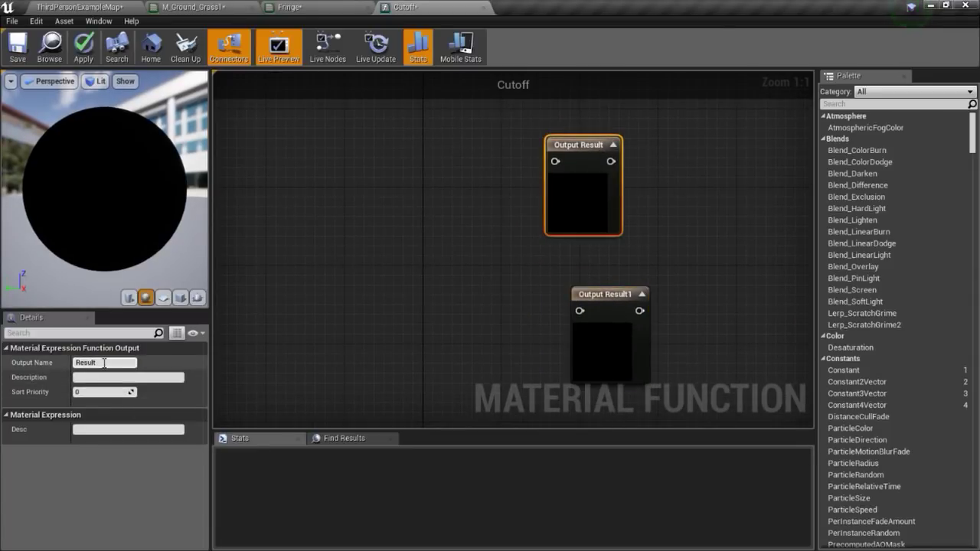
{"action": "left_click", "coordinate": [104, 362]}
{"action": "type", "text": "Emissiv"}
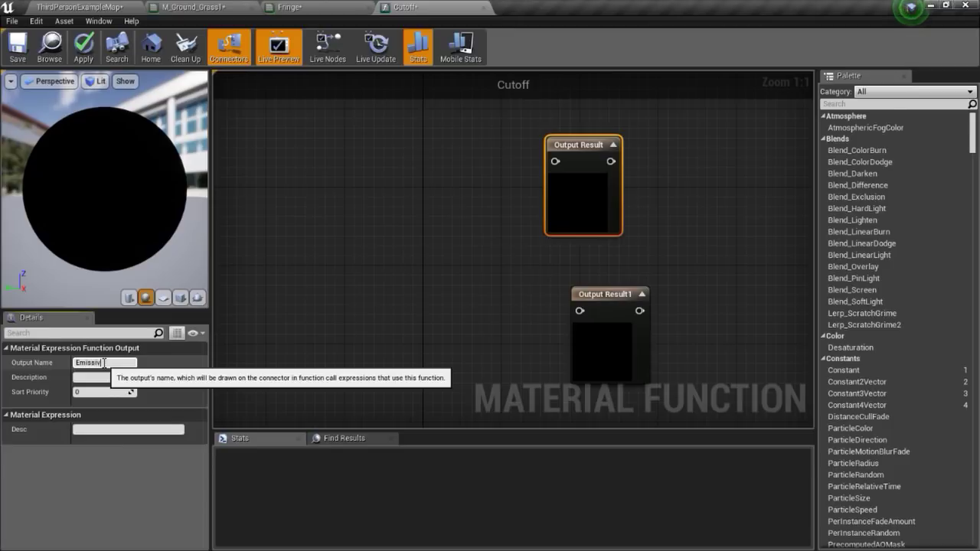
{"action": "type", "text": "e"}
{"action": "key", "text": "Return"}
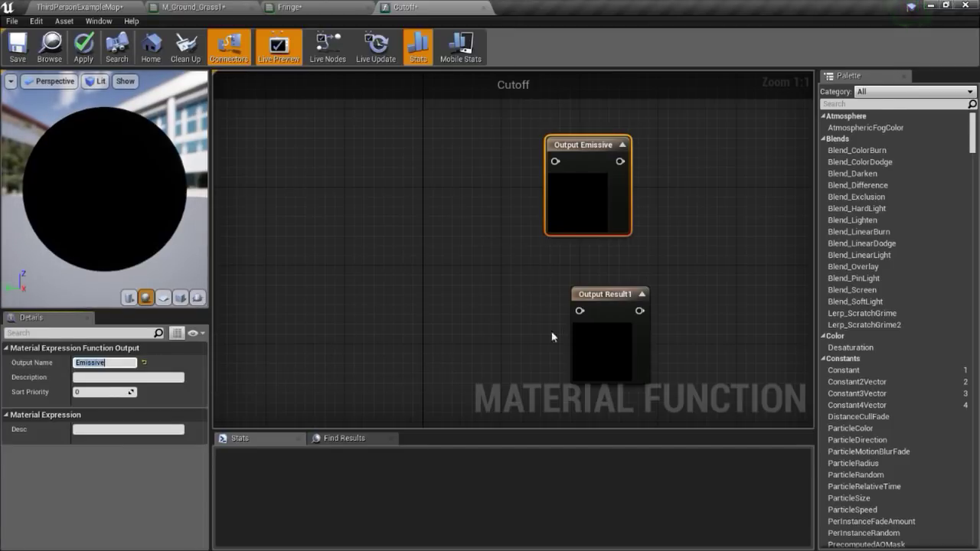
{"action": "left_click", "coordinate": [600, 295]}
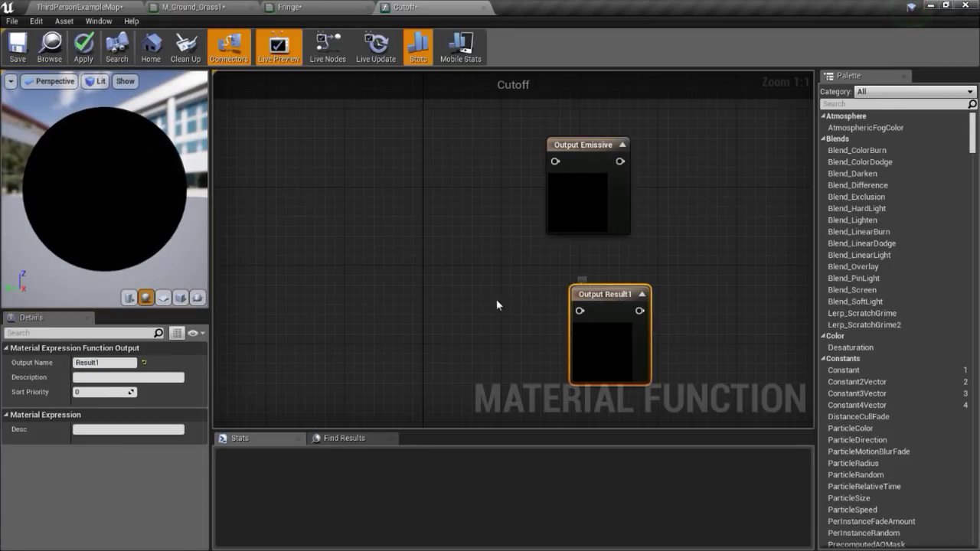
{"action": "left_click", "coordinate": [111, 365]}
{"action": "type", "text": "Opacity"}
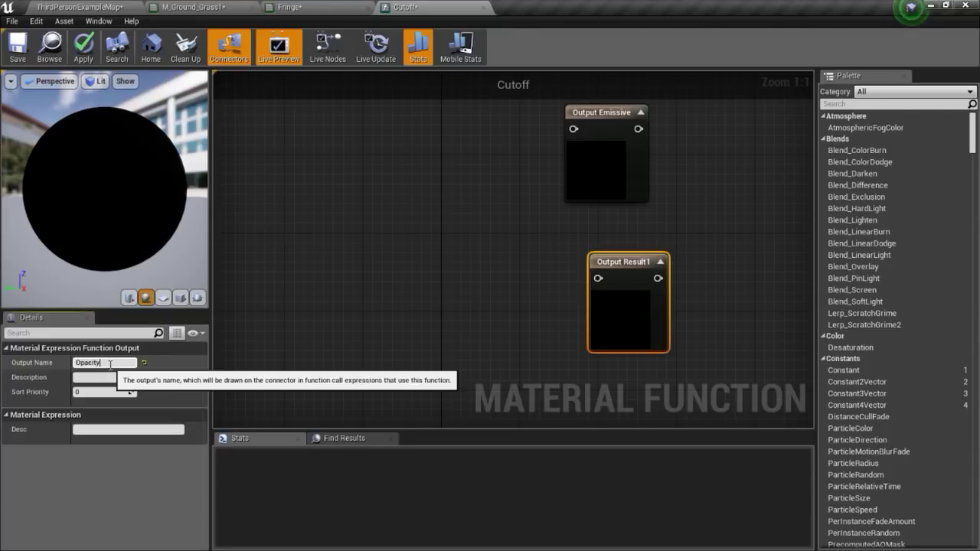
{"action": "key", "text": "Return"}
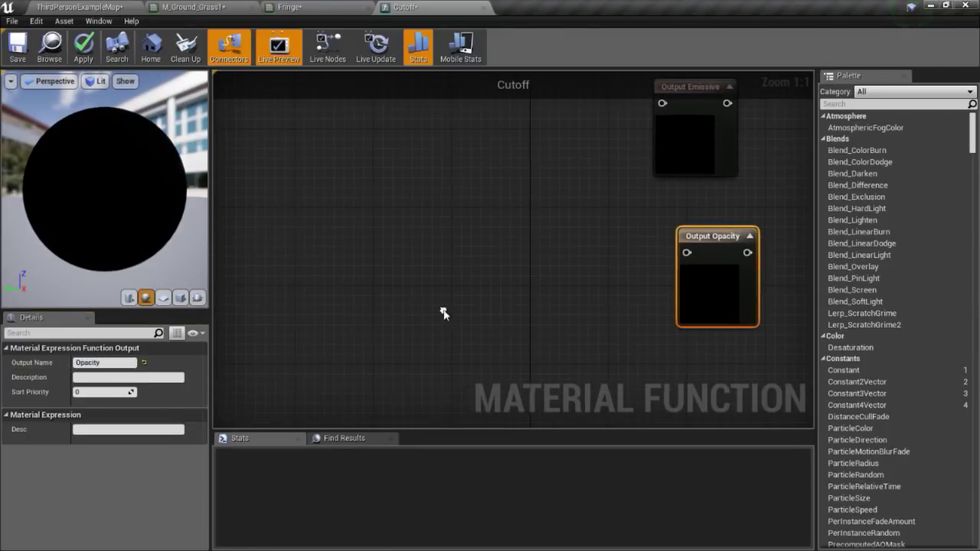
- Make room left of the outputs and search for a SphereMask node
{"action": "right_click_drag", "start_coordinate": [358, 343], "coordinate": [443, 313]}
{"action": "right_click_drag", "start_coordinate": [414, 234], "coordinate": [545, 272]}
{"action": "right_click", "coordinate": [403, 224]}
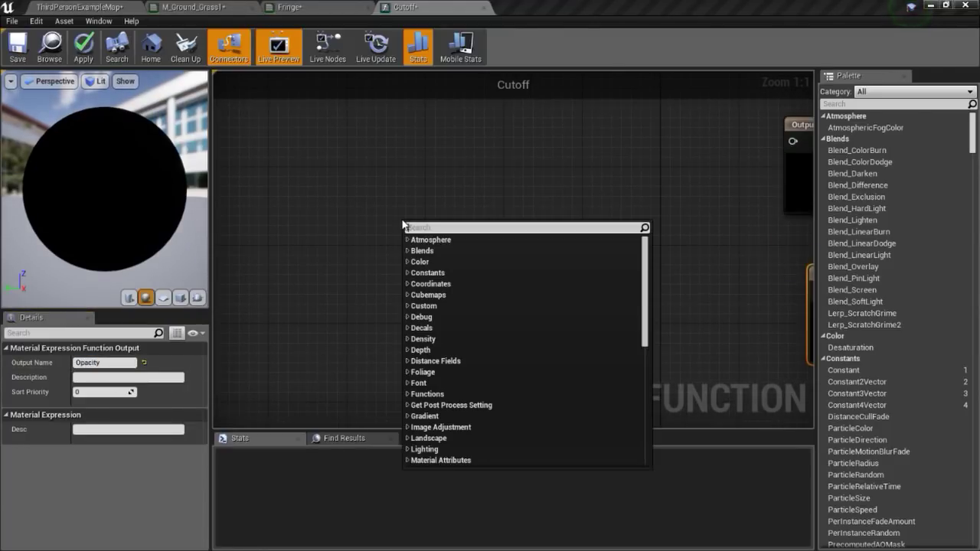
{"action": "type", "text": "spheremask"}
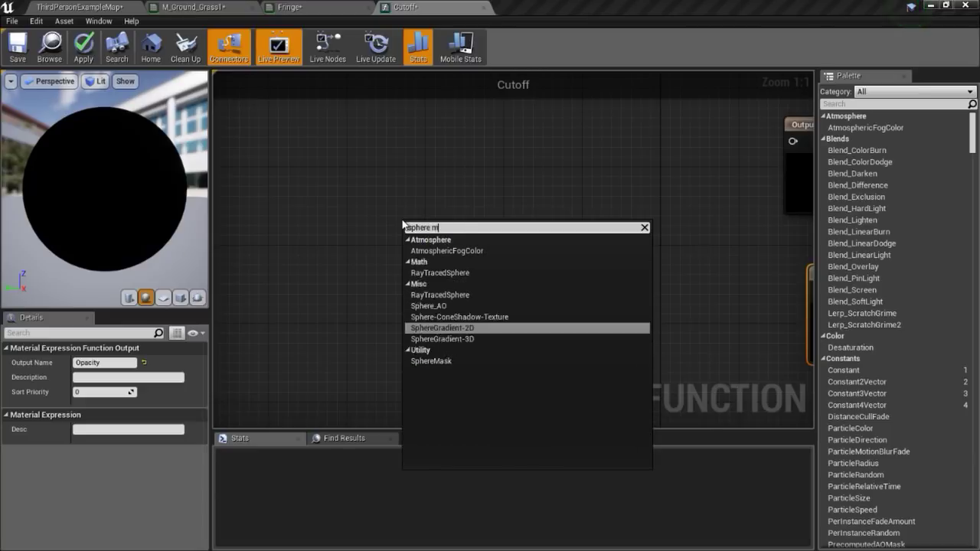
- Add a SphereMask fed by two Vector3 function inputs on its A and B pins
{"action": "key", "text": "Return"}
{"action": "left_click_drag", "start_coordinate": [407, 233], "coordinate": [434, 180]}
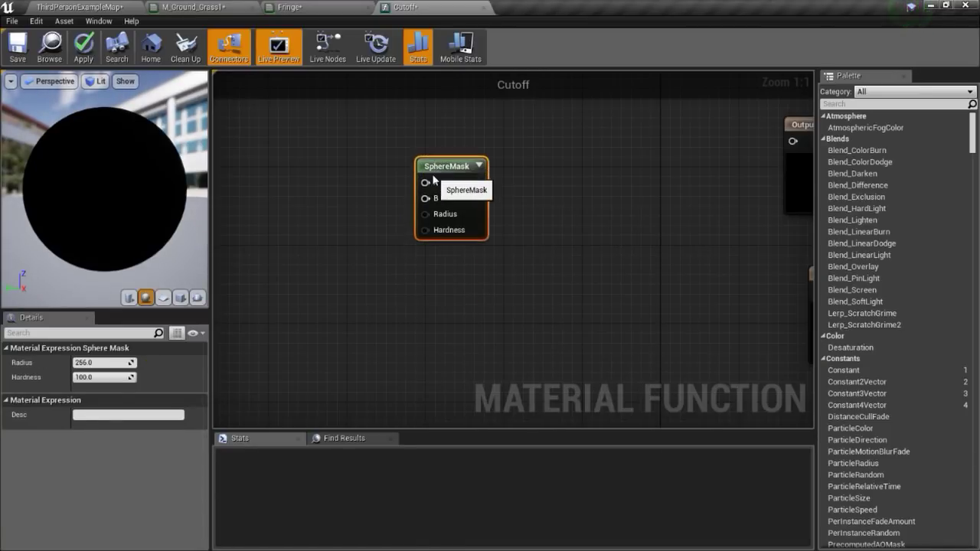
{"action": "right_click_drag", "start_coordinate": [320, 170], "coordinate": [380, 171]}
{"action": "right_click", "coordinate": [367, 160]}
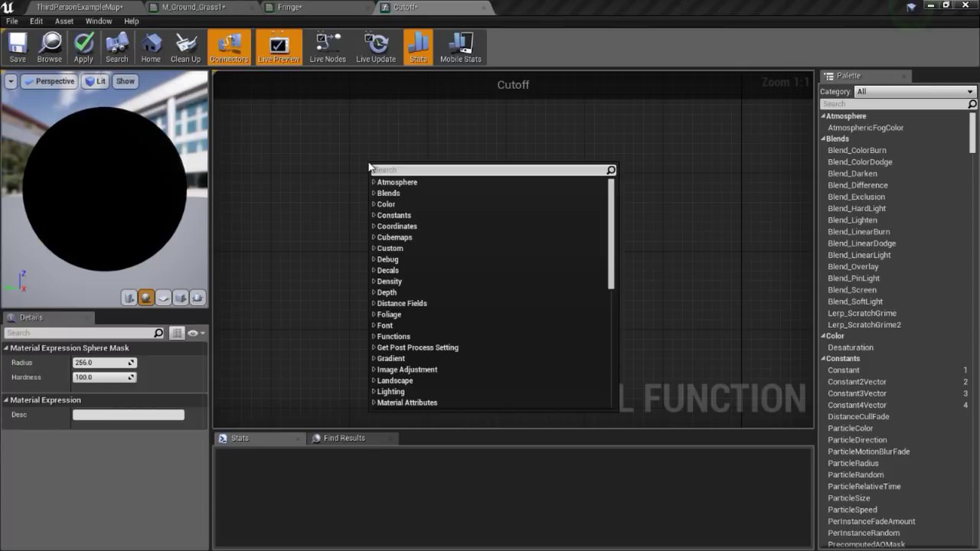
{"action": "type", "text": "nput"}
{"action": "key", "text": "Return"}
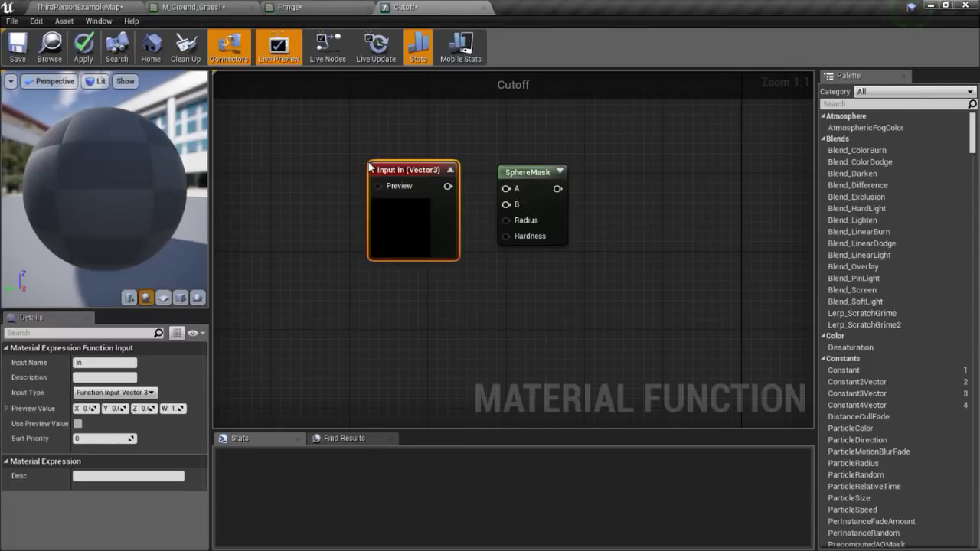
{"action": "left_click_drag", "start_coordinate": [369, 165], "coordinate": [340, 125]}
{"action": "left_click_drag", "start_coordinate": [419, 149], "coordinate": [510, 191]}
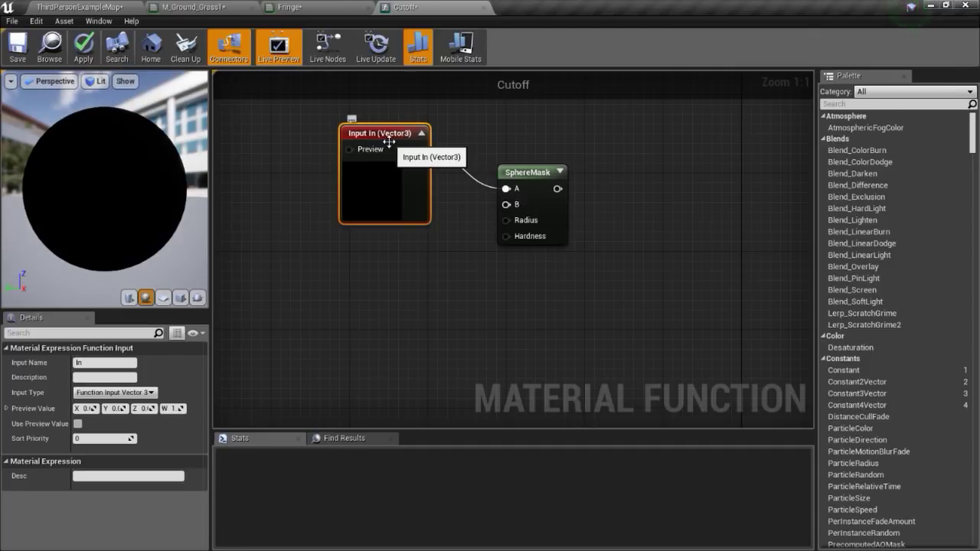
{"action": "key", "text": "ctrl+w"}
{"action": "mouse_move", "coordinate": [398, 153]}
{"action": "left_mouse_down"}
{"action": "mouse_move", "coordinate": [404, 245]}
{"action": "mouse_move", "coordinate": [506, 205]}
{"action": "left_mouse_up"}
{"action": "right_click_drag", "start_coordinate": [549, 319], "coordinate": [536, 301]}
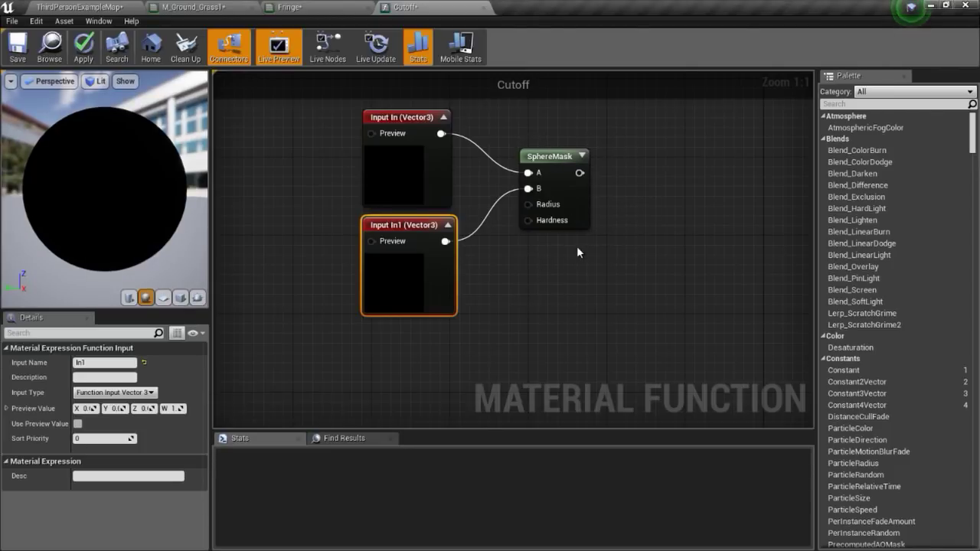
- Add an Actor Position node beside the second input
{"action": "right_click_drag", "start_coordinate": [453, 237], "coordinate": [534, 224]}
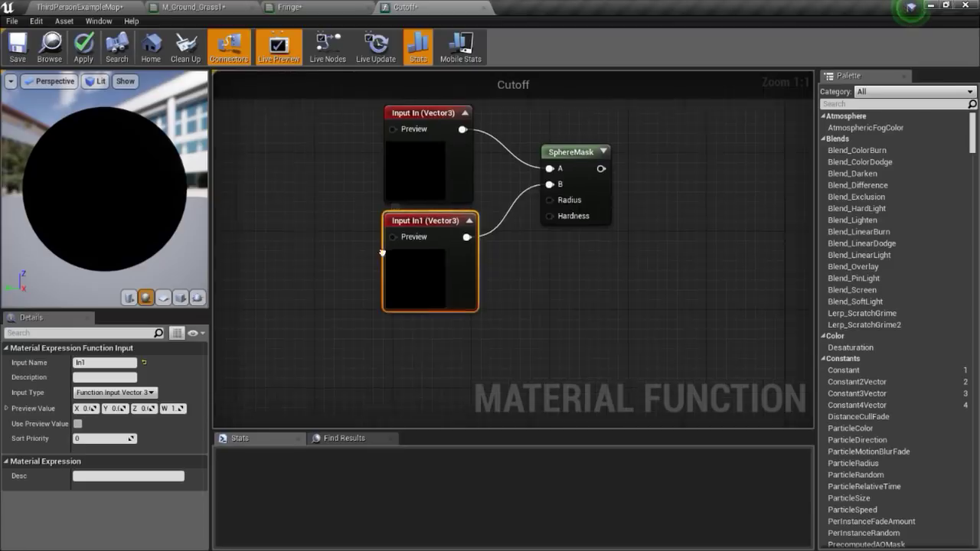
{"action": "right_click", "coordinate": [326, 234]}
{"action": "type", "text": "aco"}
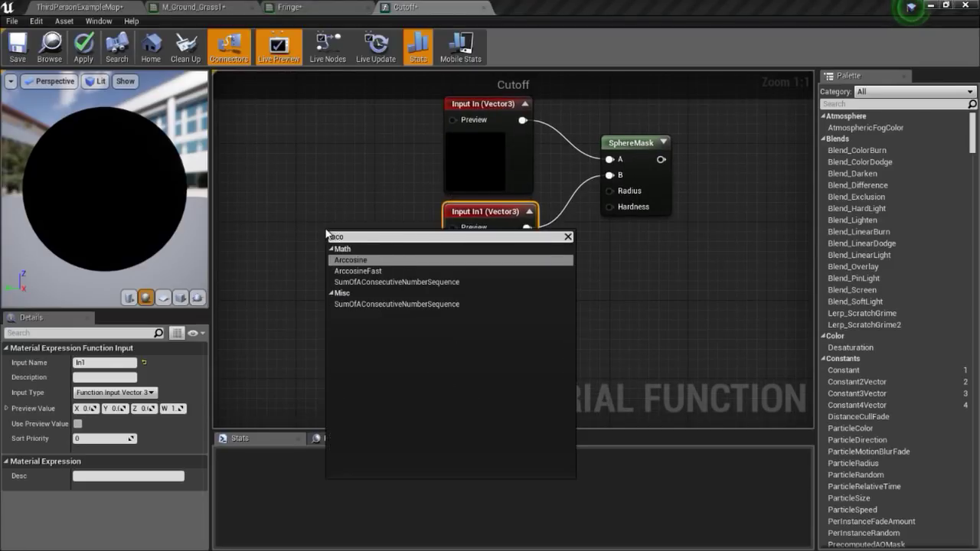
{"action": "key", "text": "BackSpace"}
{"action": "key", "text": "BackSpace"}
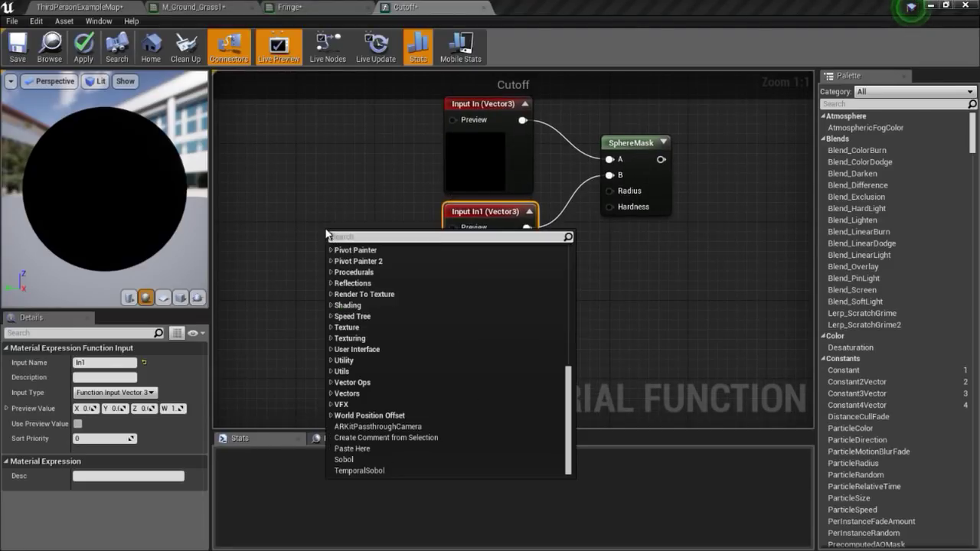
{"action": "type", "text": "ctor"}
{"action": "left_click", "coordinate": [367, 259]}
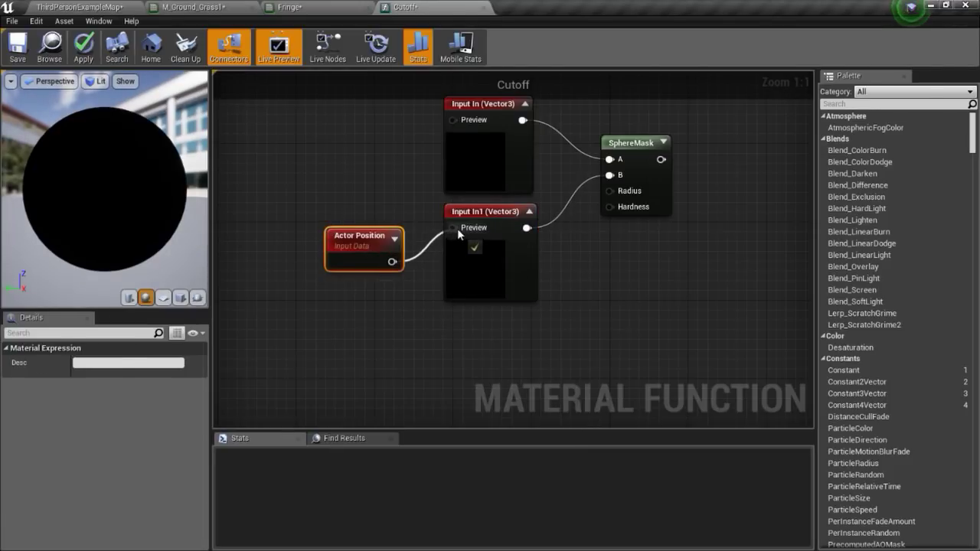
- Wire Actor Position into In1's Preview and add an Absolute World Position beside the first input
{"action": "left_click_drag", "start_coordinate": [391, 271], "coordinate": [453, 230]}
{"action": "key", "text": "Home"}
{"action": "type", "text": "wor"}
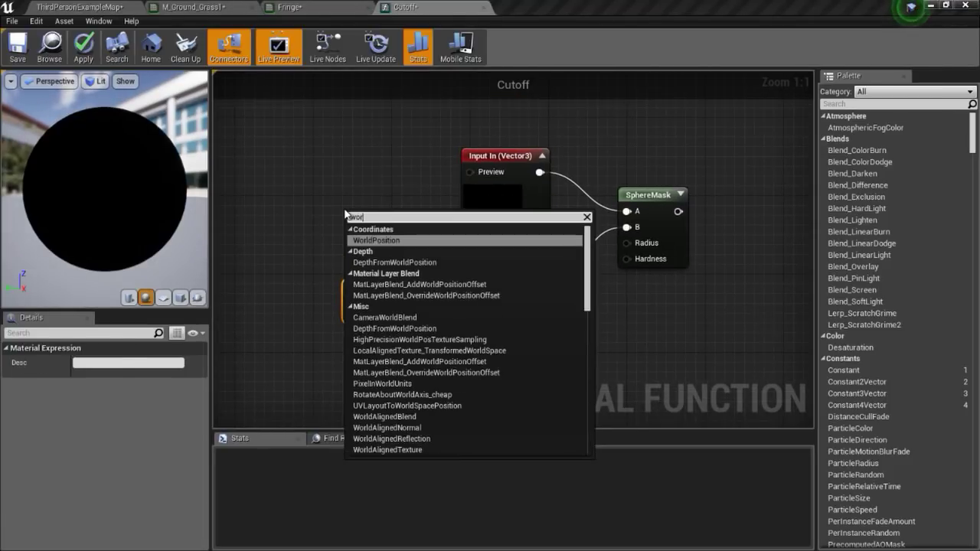
{"action": "key", "text": "Return"}
{"action": "mouse_move", "coordinate": [435, 246]}
{"action": "left_mouse_down"}
{"action": "mouse_move", "coordinate": [399, 205]}
{"action": "mouse_move", "coordinate": [470, 171]}
{"action": "left_mouse_up"}
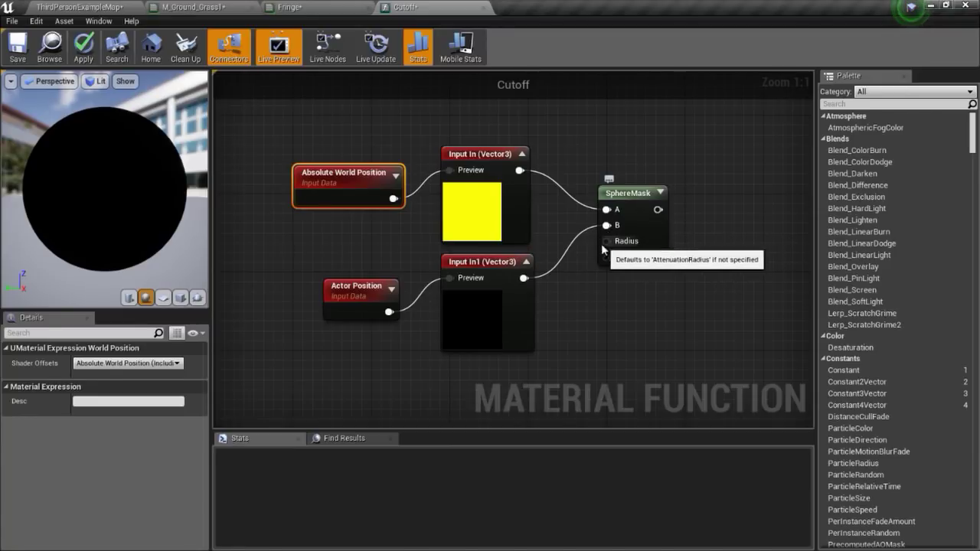
- Create scalar function input In2 feeding SphereMask's Radius
{"action": "right_click_drag", "start_coordinate": [602, 249], "coordinate": [589, 197]}
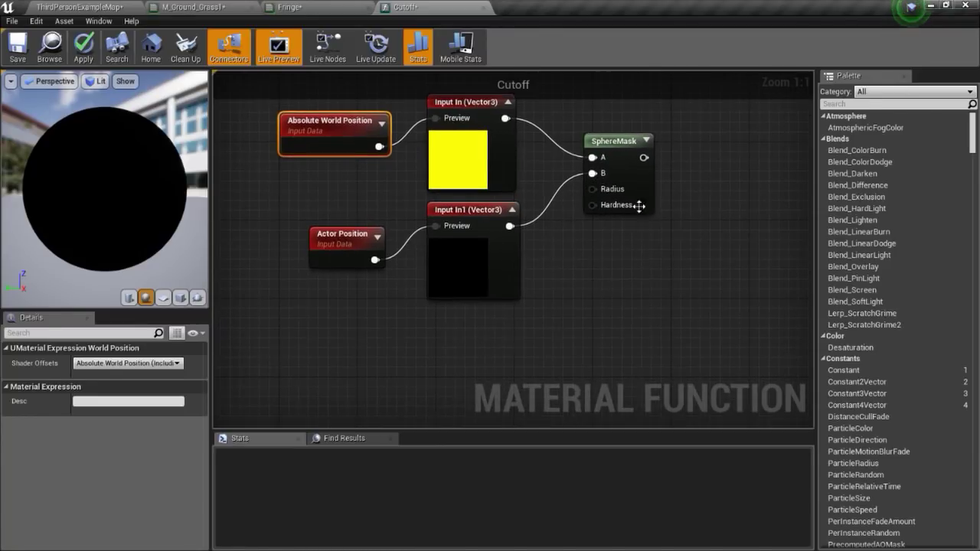
{"action": "right_click", "coordinate": [472, 334]}
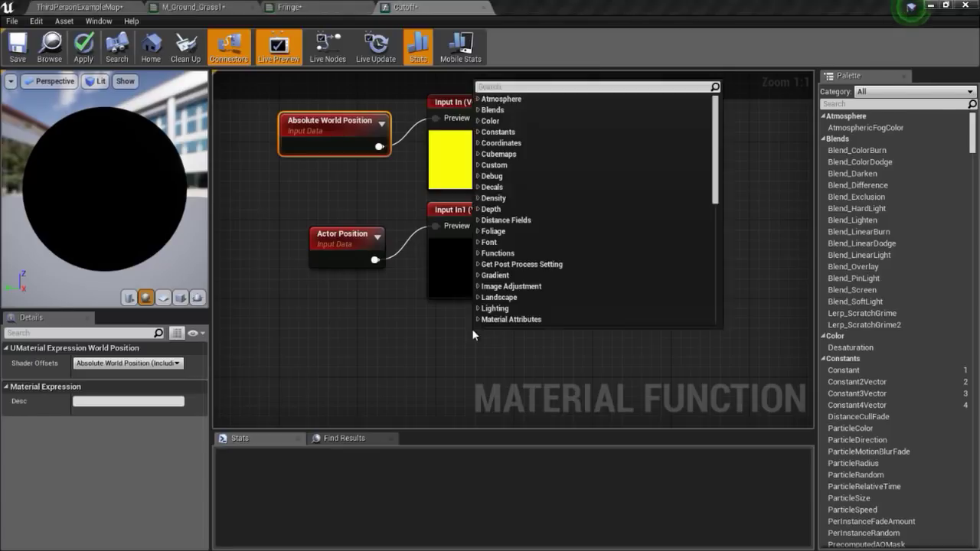
{"action": "left_click", "coordinate": [467, 340]}
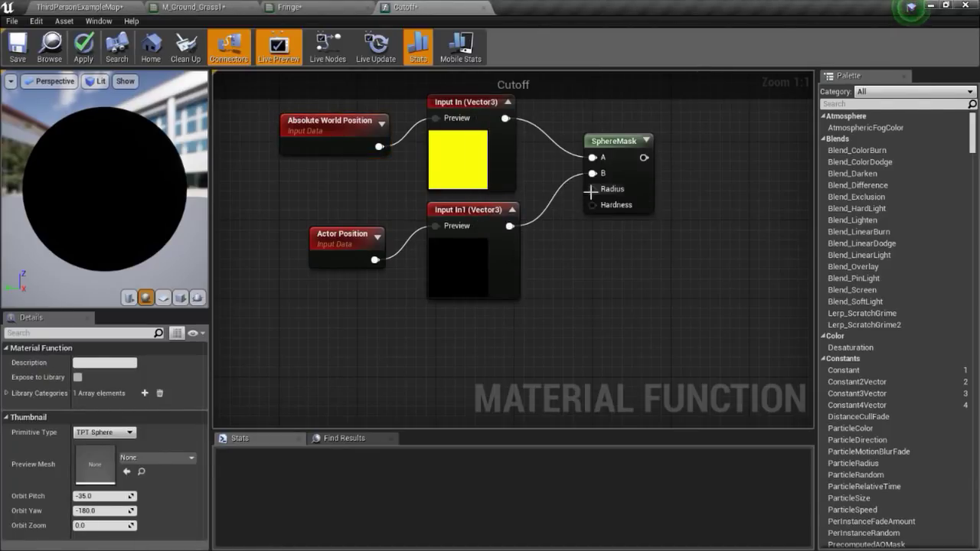
{"action": "left_click_drag", "start_coordinate": [591, 191], "coordinate": [537, 355]}
{"action": "type", "text": "input"}
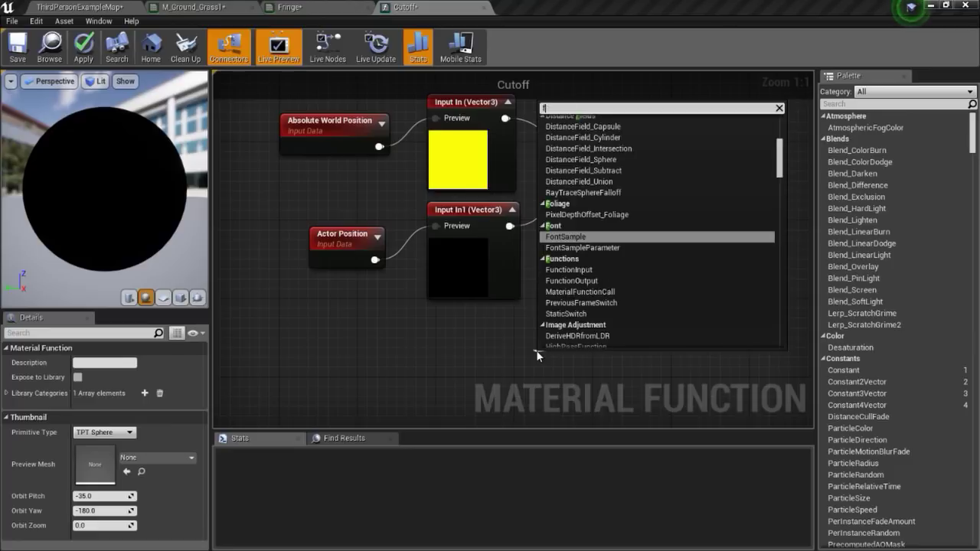
{"action": "key", "text": "Return"}
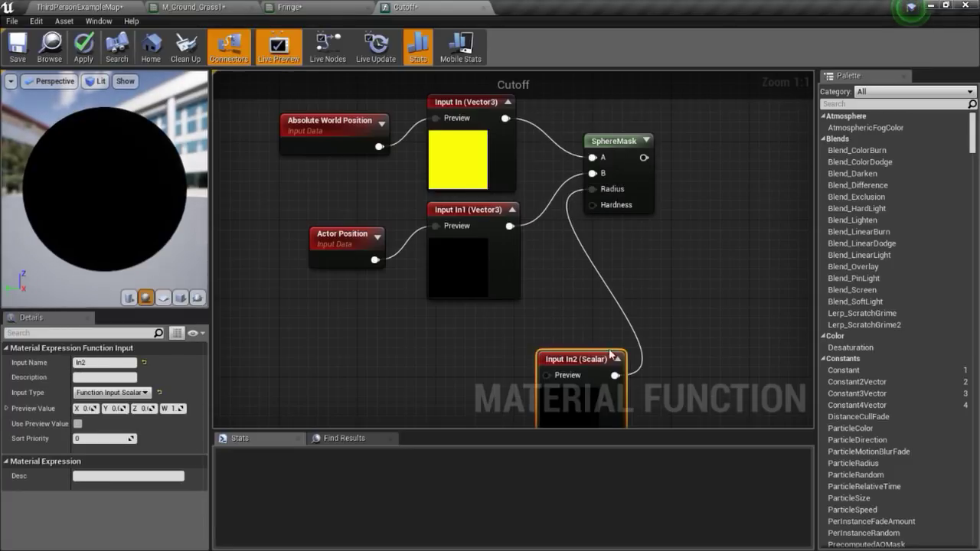
{"action": "left_click_drag", "start_coordinate": [605, 359], "coordinate": [525, 329]}
{"action": "mouse_move", "coordinate": [575, 313]}
{"action": "right_mouse_down"}
{"action": "mouse_move", "coordinate": [568, 339]}
{"action": "mouse_move", "coordinate": [533, 287]}
{"action": "right_mouse_up"}
- Create scalar function input In3 feeding SphereMask's Hardness
{"action": "mouse_move", "coordinate": [550, 181]}
{"action": "left_mouse_down"}
{"action": "mouse_move", "coordinate": [529, 404]}
{"action": "mouse_move", "coordinate": [524, 392]}
{"action": "left_mouse_up"}
{"action": "type", "text": "fu"}
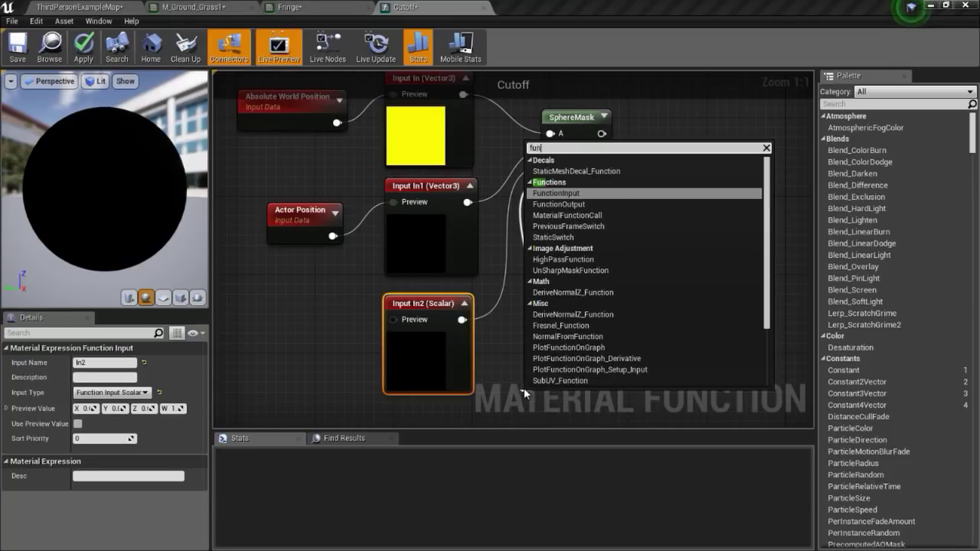
{"action": "type", "text": "n"}
{"action": "key", "text": "Return"}
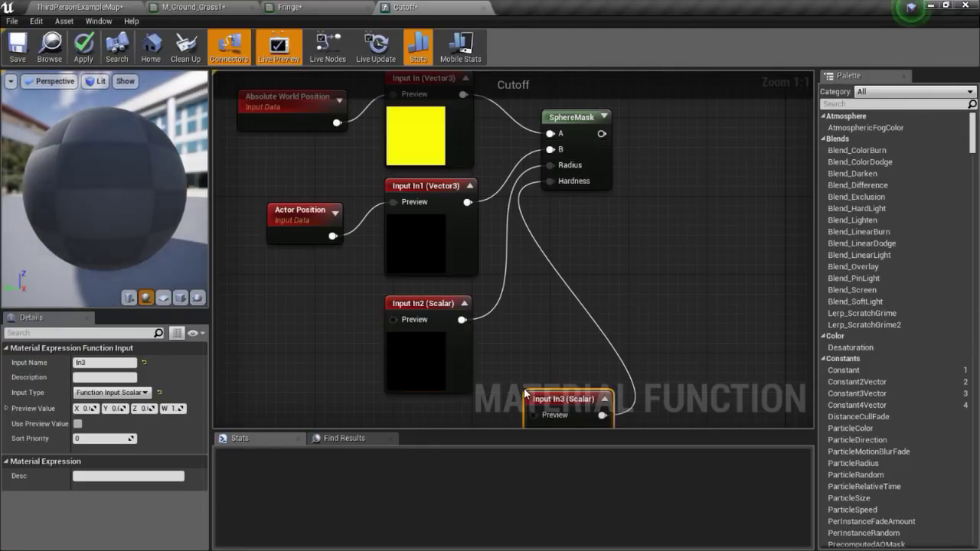
{"action": "right_click_drag", "start_coordinate": [531, 289], "coordinate": [514, 497]}
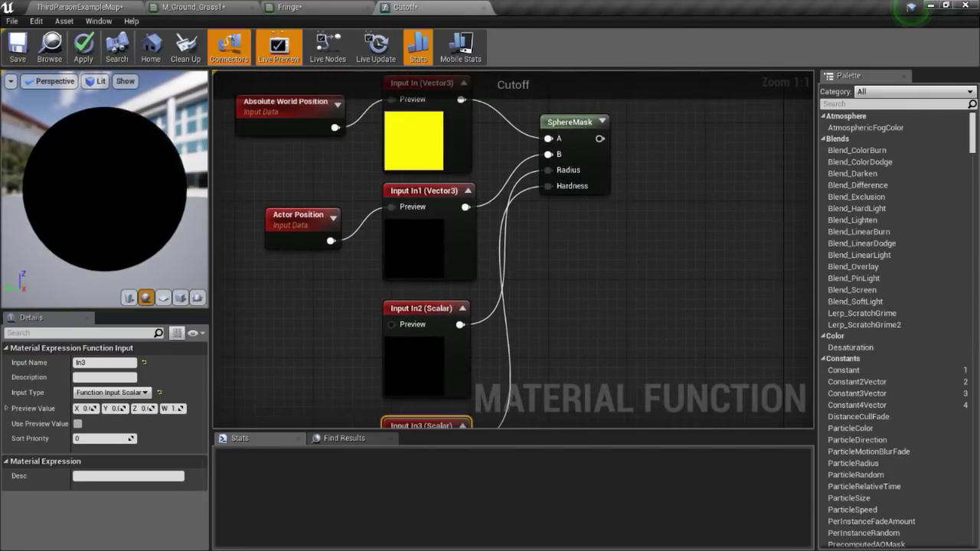
{"action": "left_click", "coordinate": [437, 178]}
- Name the two vector inputs PositionA and PositionB
{"action": "left_click", "coordinate": [91, 362]}
{"action": "type", "text": "PositionA"}
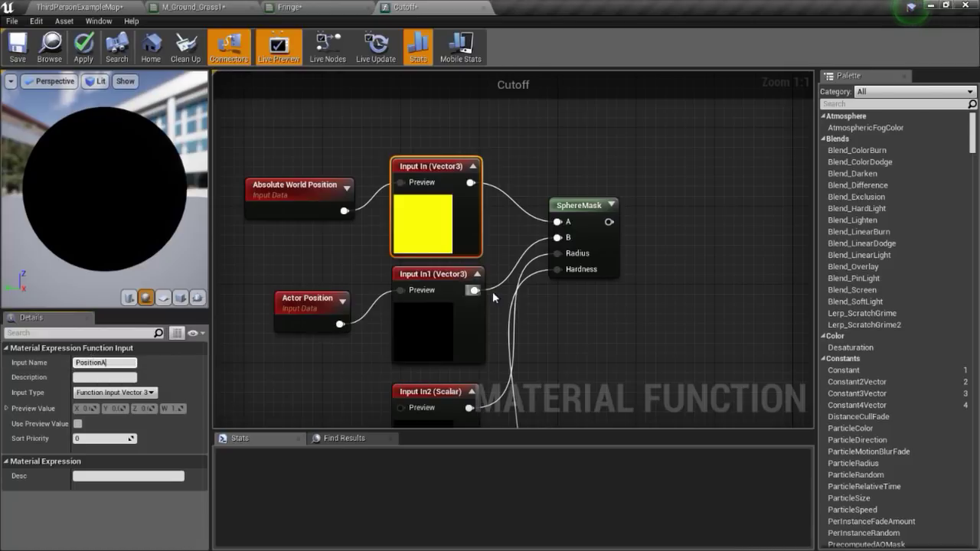
{"action": "left_click", "coordinate": [456, 281]}
{"action": "left_click", "coordinate": [91, 363]}
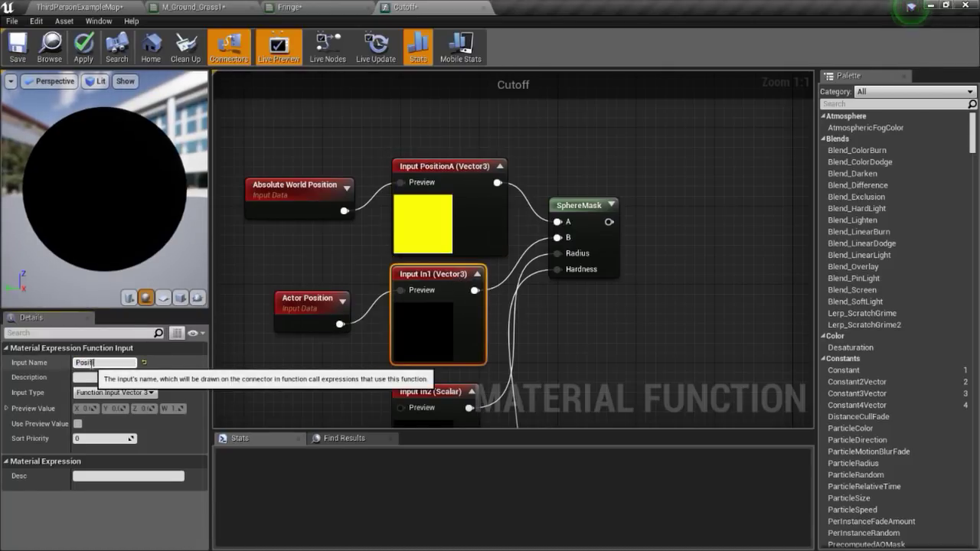
{"action": "key", "text": "Return"}
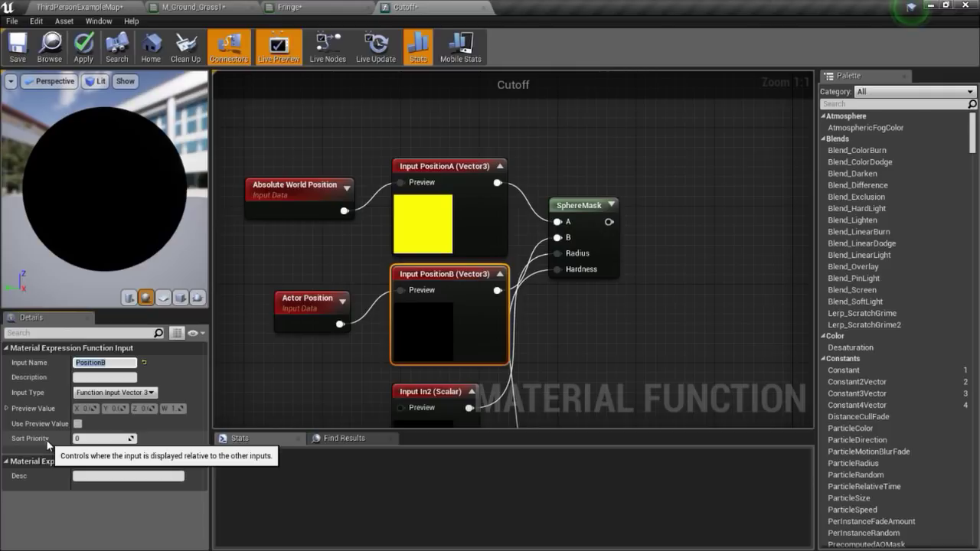
- Set PositionB's Sort Priority to 1 and switch to the Fringe material
{"action": "left_click", "coordinate": [84, 440]}
{"action": "type", "text": "1"}
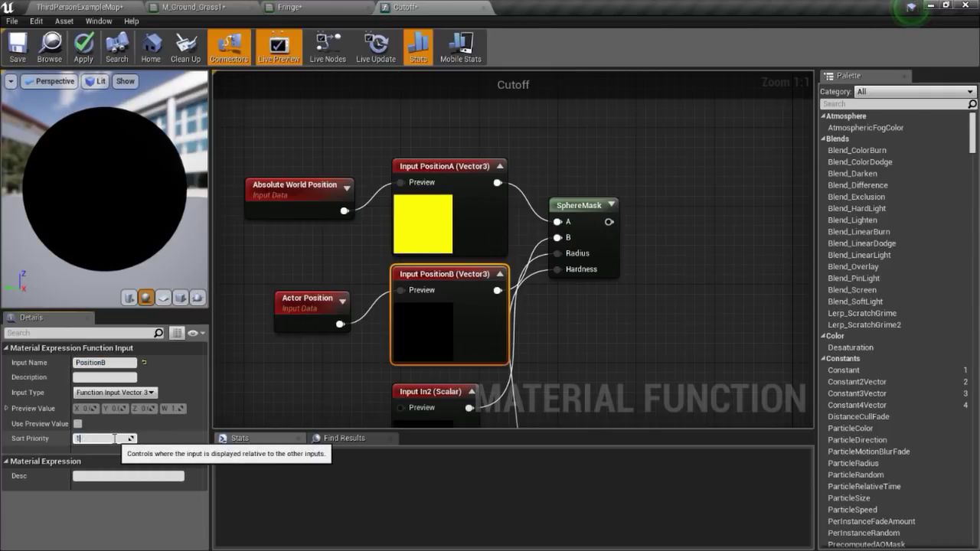
{"action": "double_click", "coordinate": [77, 439]}
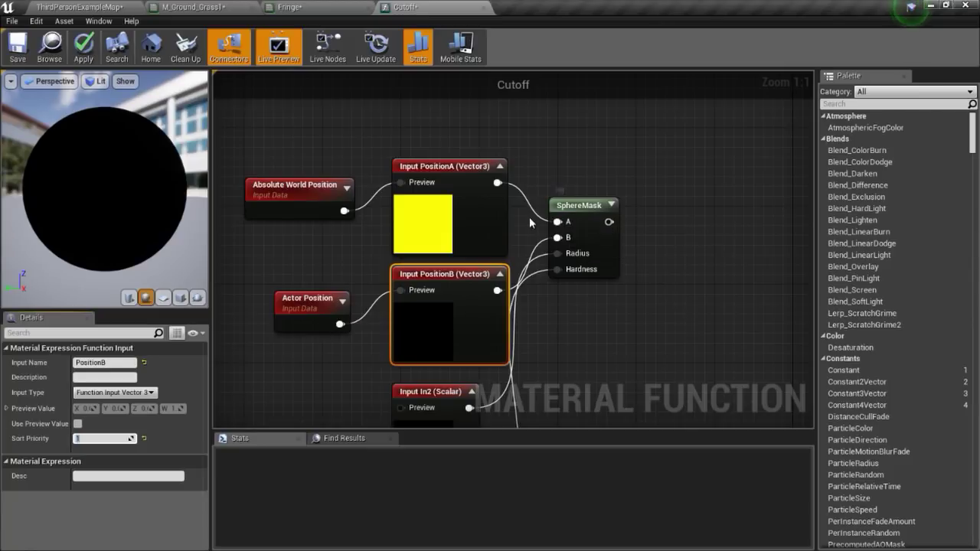
{"action": "left_click", "coordinate": [290, 7]}
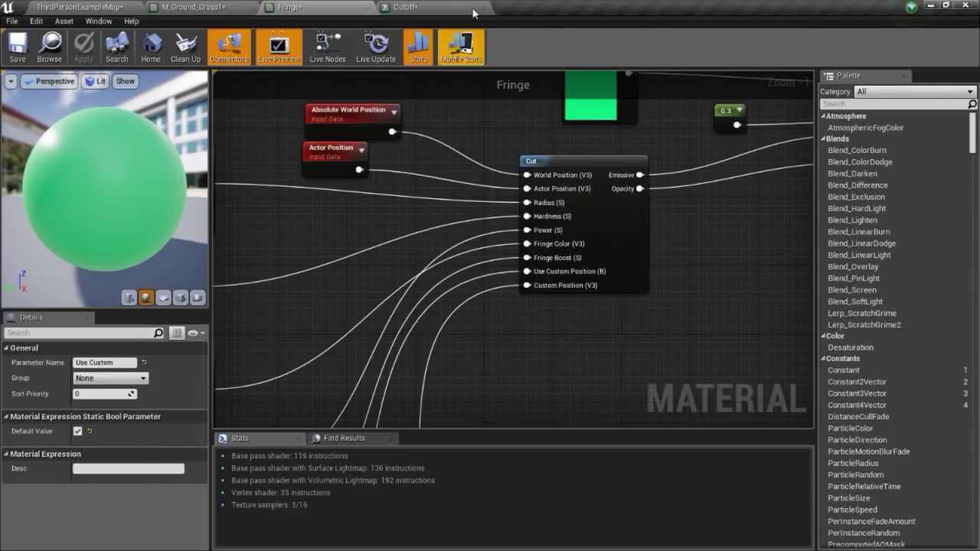
- In the Cutoff function, give the In2 and In3 scalar inputs sort priorities 2 and 3
{"action": "left_click", "coordinate": [428, 7]}
{"action": "right_click_drag", "start_coordinate": [489, 263], "coordinate": [487, 186]}
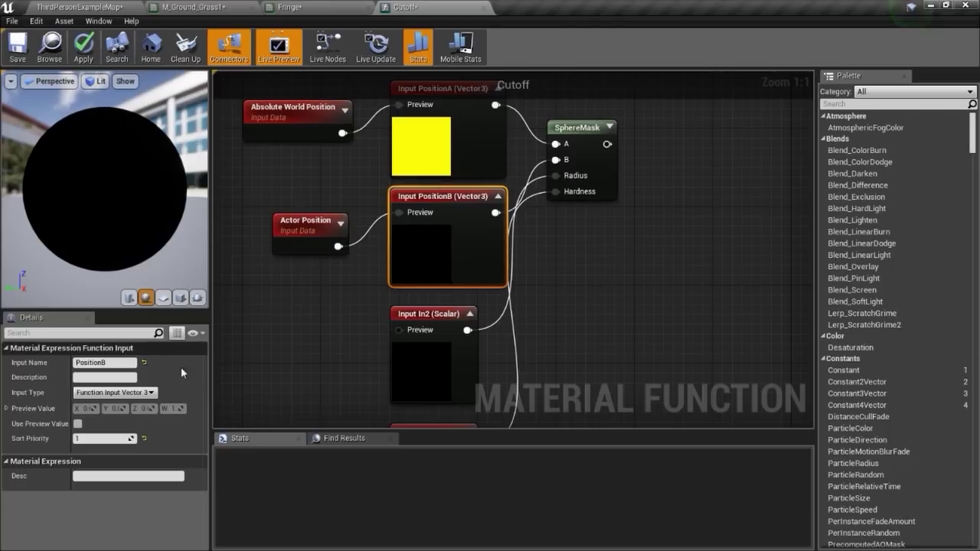
{"action": "right_click_drag", "start_coordinate": [459, 331], "coordinate": [448, 249]}
{"action": "left_click", "coordinate": [440, 246]}
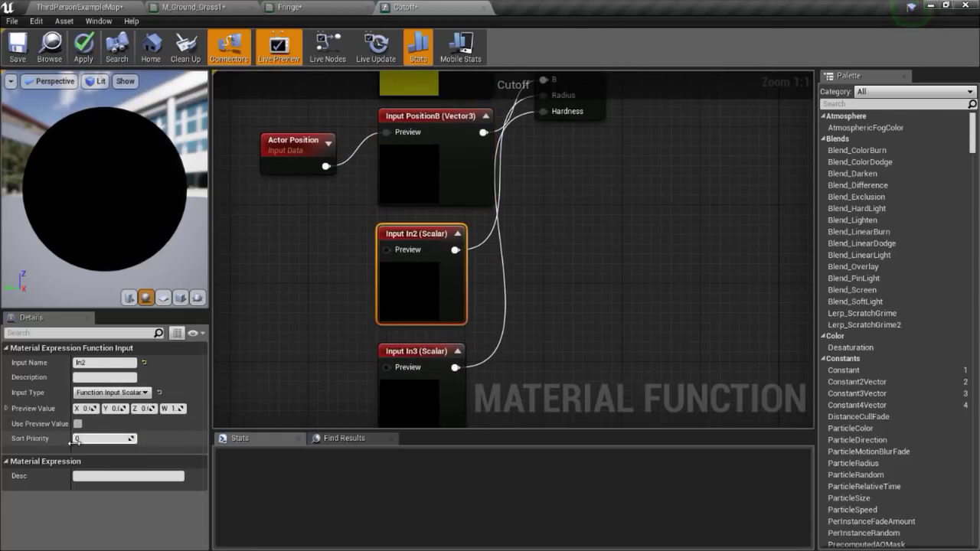
{"action": "type", "text": "3"}
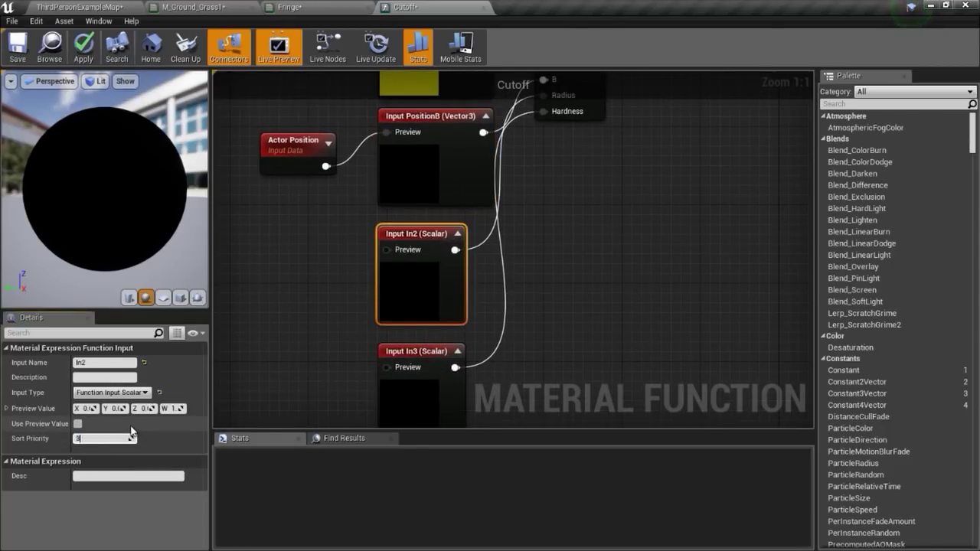
{"action": "left_click", "coordinate": [404, 353]}
{"action": "type", "text": "3"}
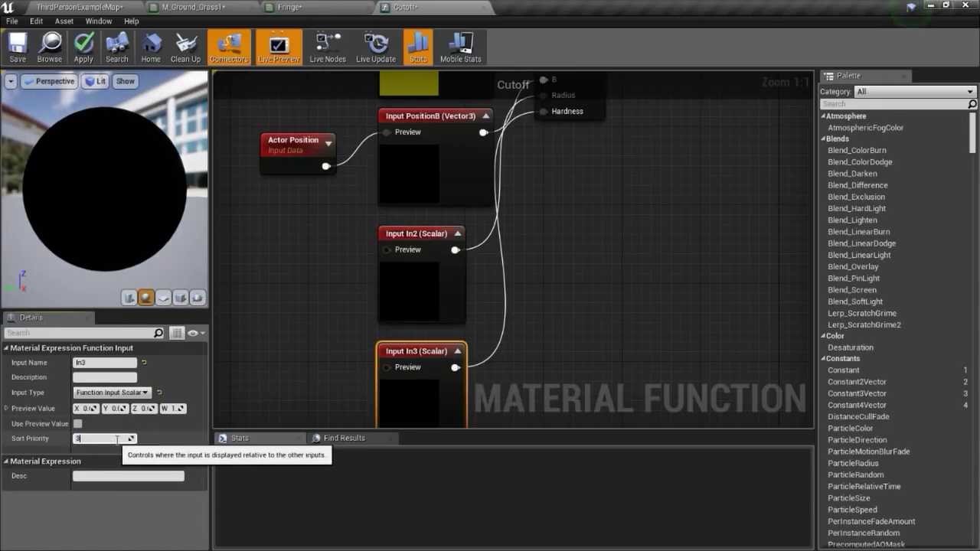
{"action": "key", "text": "Return"}
{"action": "right_click_drag", "start_coordinate": [448, 256], "coordinate": [443, 280]}
{"action": "left_click", "coordinate": [443, 280]}
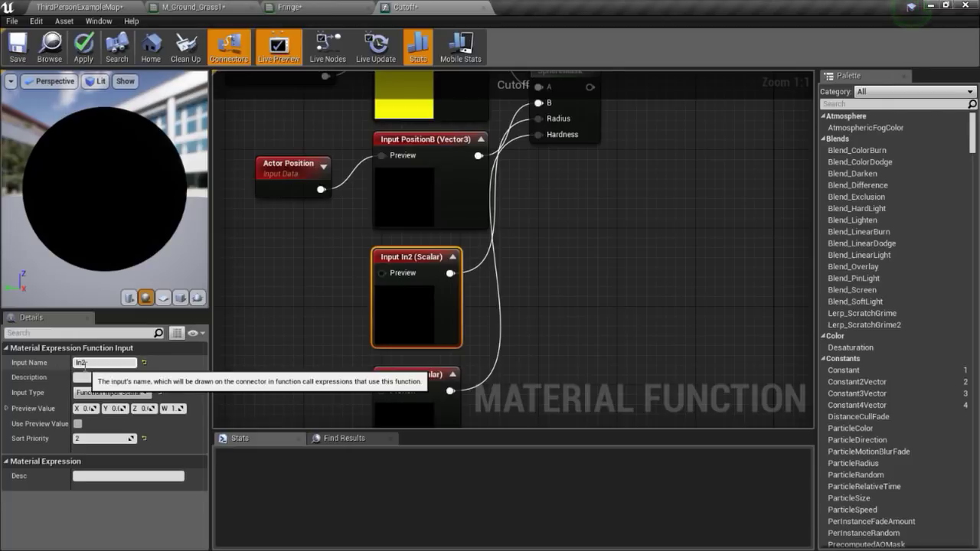
- Rename Input In2 to Radius and Input In3 to Hardness
{"action": "right_click_drag", "start_coordinate": [448, 272], "coordinate": [401, 334]}
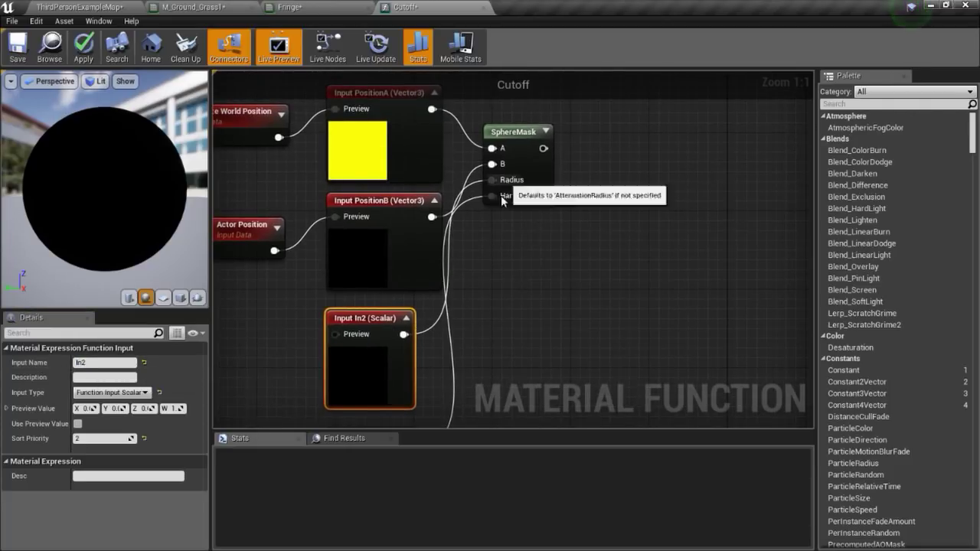
{"action": "right_click_drag", "start_coordinate": [534, 216], "coordinate": [566, 146]}
{"action": "left_click", "coordinate": [87, 364]}
{"action": "type", "text": "Radiu"}
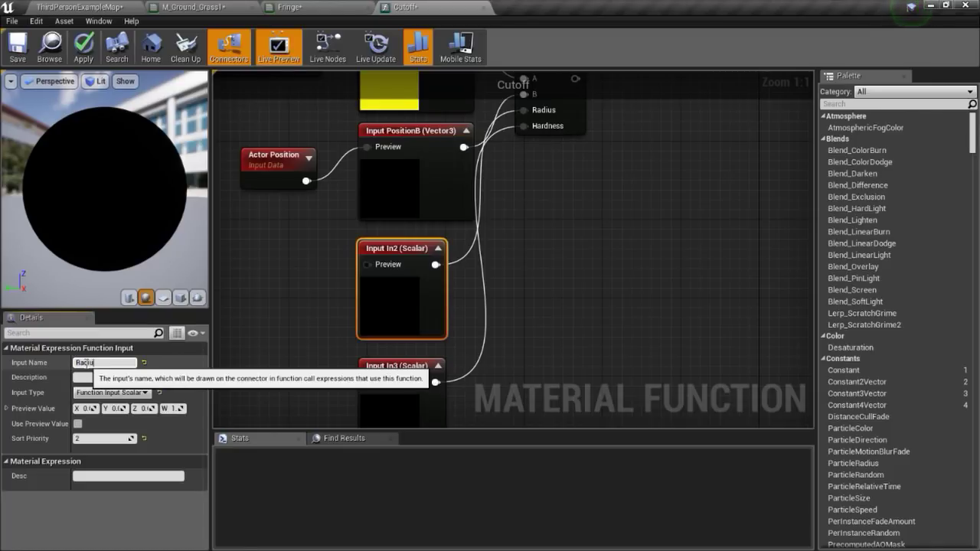
{"action": "type", "text": "s"}
{"action": "key", "text": "Return"}
{"action": "right_click_drag", "start_coordinate": [404, 363], "coordinate": [404, 286]}
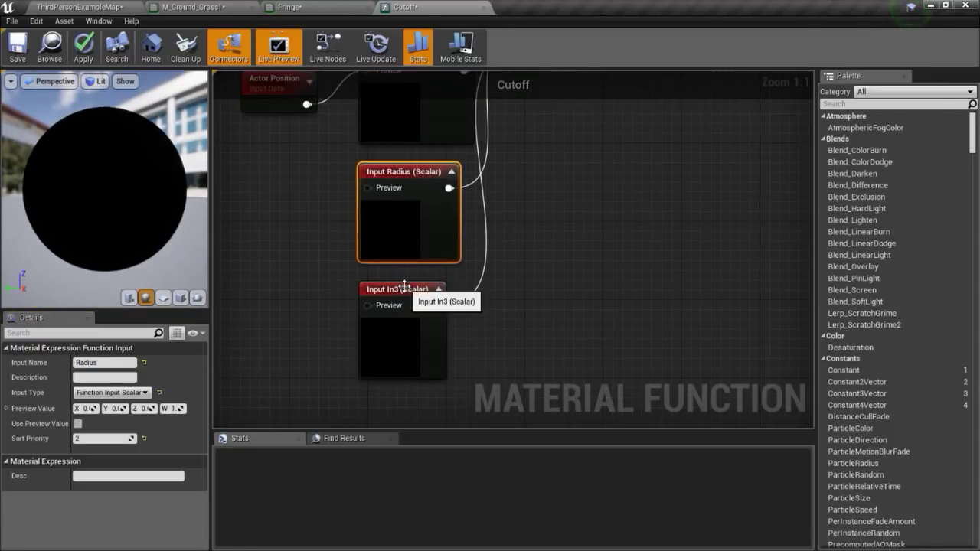
{"action": "left_click", "coordinate": [404, 286]}
{"action": "type", "text": "Hardne"}
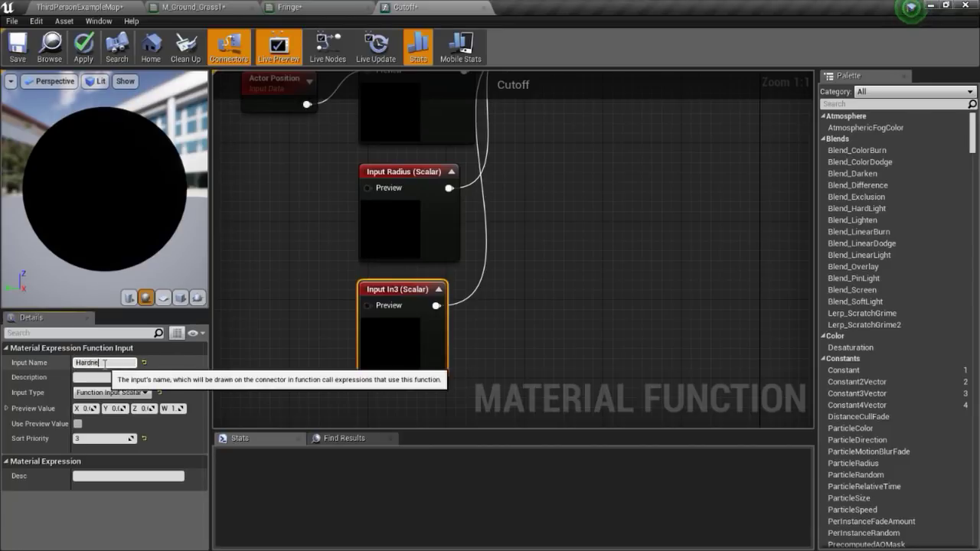
{"action": "type", "text": "ss"}
{"action": "key", "text": "Return"}
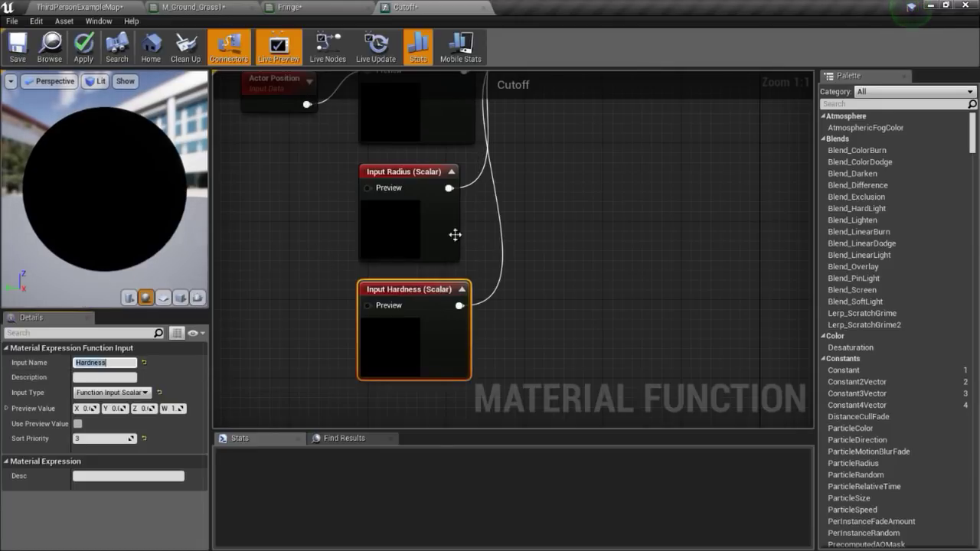
{"action": "right_click_drag", "start_coordinate": [501, 262], "coordinate": [367, 454]}
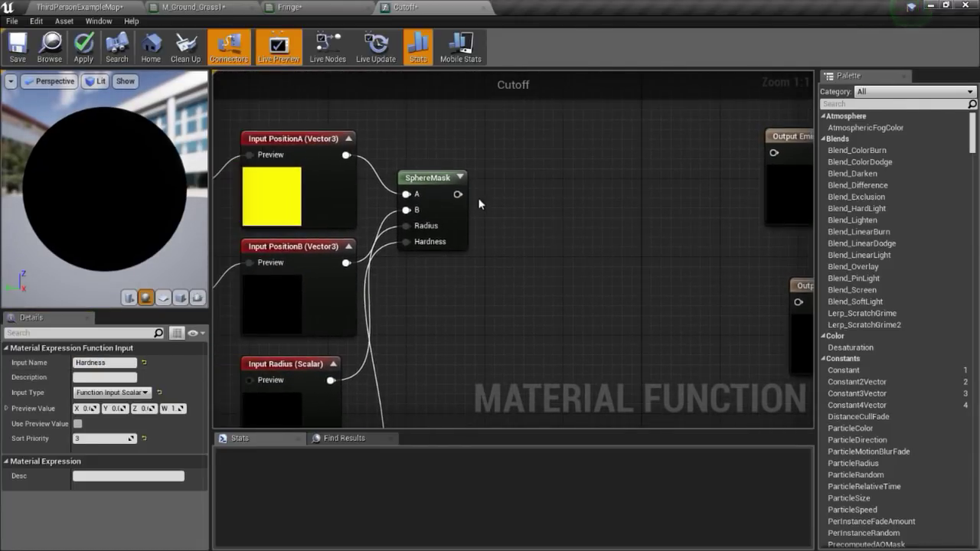
- Add a Power node on SphereMask's output and move it left
{"action": "left_click_drag", "start_coordinate": [457, 194], "coordinate": [599, 172]}
{"action": "type", "text": "power"}
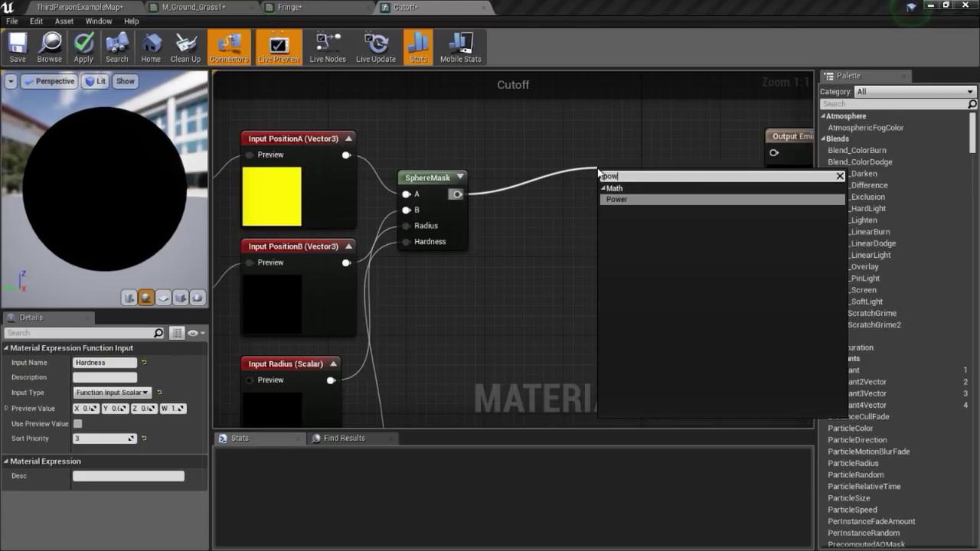
{"action": "key", "text": "Return"}
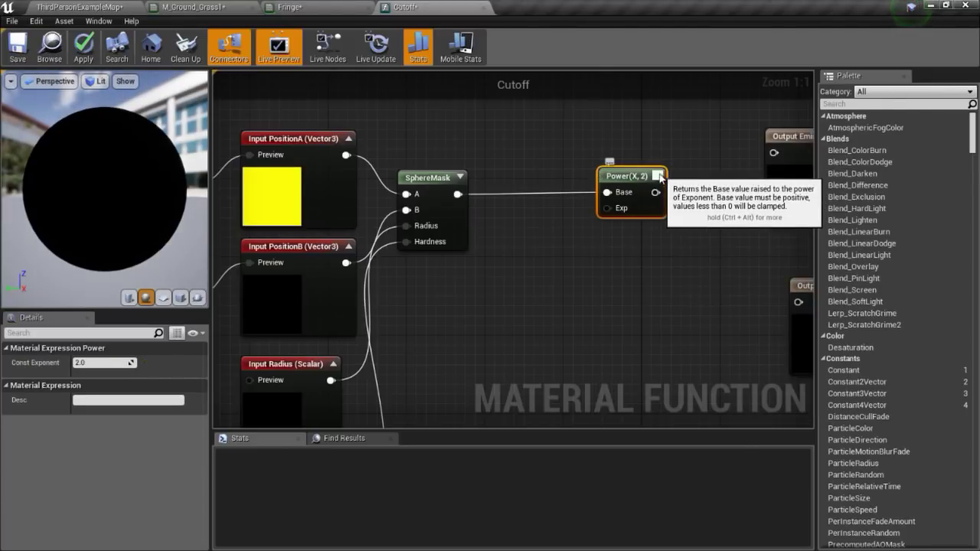
{"action": "left_click", "coordinate": [657, 175]}
{"action": "left_click_drag", "start_coordinate": [643, 178], "coordinate": [550, 180]}
- Move the inputs and SphereMask group left and the Power node right to make room
{"action": "mouse_move", "coordinate": [551, 180]}
{"action": "right_mouse_down"}
{"action": "mouse_move", "coordinate": [503, 229]}
{"action": "mouse_move", "coordinate": [519, 203]}
{"action": "right_mouse_up"}
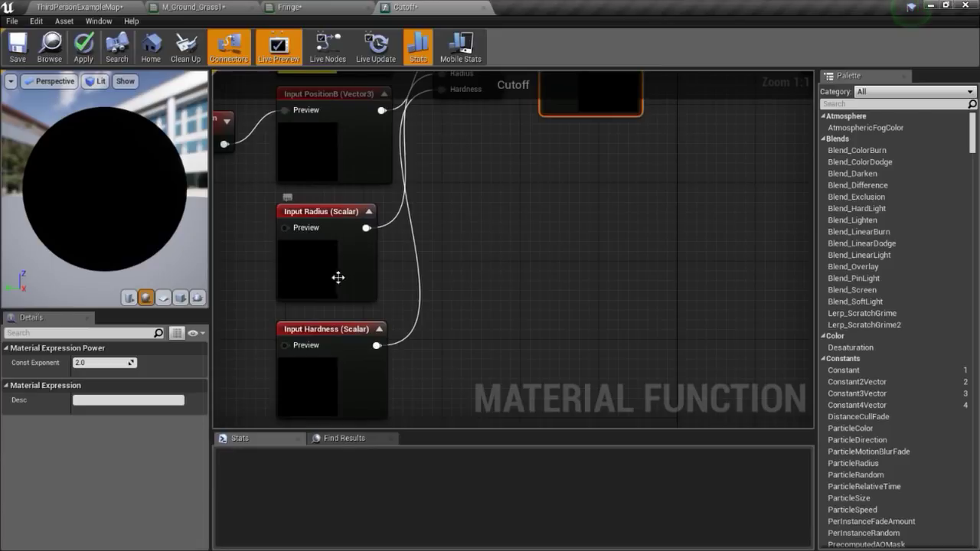
{"action": "right_click_drag", "start_coordinate": [537, 270], "coordinate": [498, 259]}
{"action": "scroll", "coordinate": [494, 204], "scroll_direction": "down", "scroll_amount": 2}
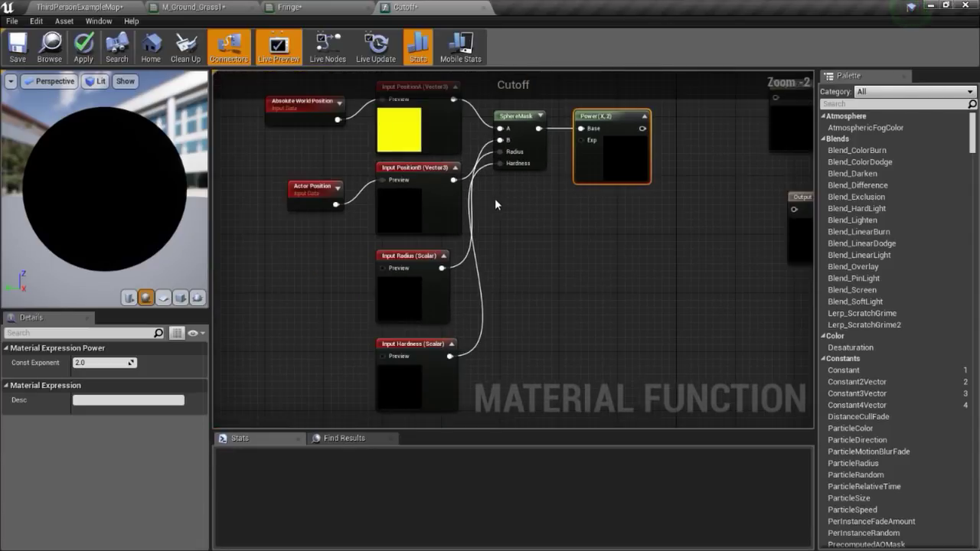
{"action": "scroll", "coordinate": [299, 145], "scroll_direction": "down", "scroll_amount": 3}
{"action": "left_click_drag", "start_coordinate": [259, 99], "coordinate": [470, 288]}
{"action": "right_click_drag", "start_coordinate": [471, 287], "coordinate": [525, 317]}
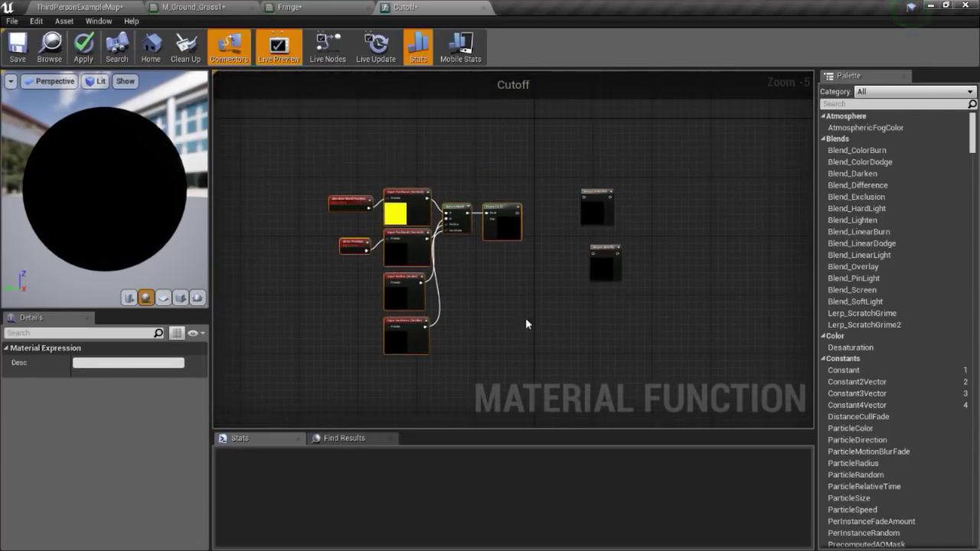
{"action": "left_click_drag", "start_coordinate": [501, 214], "coordinate": [349, 214]}
{"action": "scroll", "coordinate": [411, 260], "scroll_direction": "up", "scroll_amount": 3}
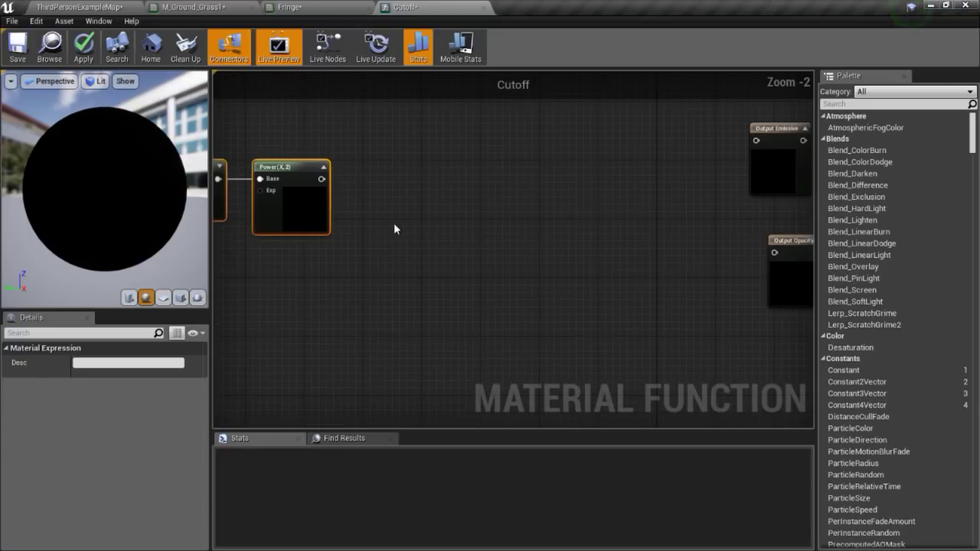
{"action": "left_click", "coordinate": [394, 228]}
{"action": "right_click_drag", "start_coordinate": [394, 229], "coordinate": [448, 225]}
{"action": "mouse_move", "coordinate": [353, 175]}
{"action": "left_mouse_down"}
{"action": "mouse_move", "coordinate": [479, 174]}
{"action": "mouse_move", "coordinate": [325, 279]}
{"action": "left_mouse_up"}
{"action": "scroll", "coordinate": [479, 175], "scroll_direction": "up", "scroll_amount": 2}
- Feed Power's Exp from a new scalar function input named Power
{"action": "type", "text": "funt"}
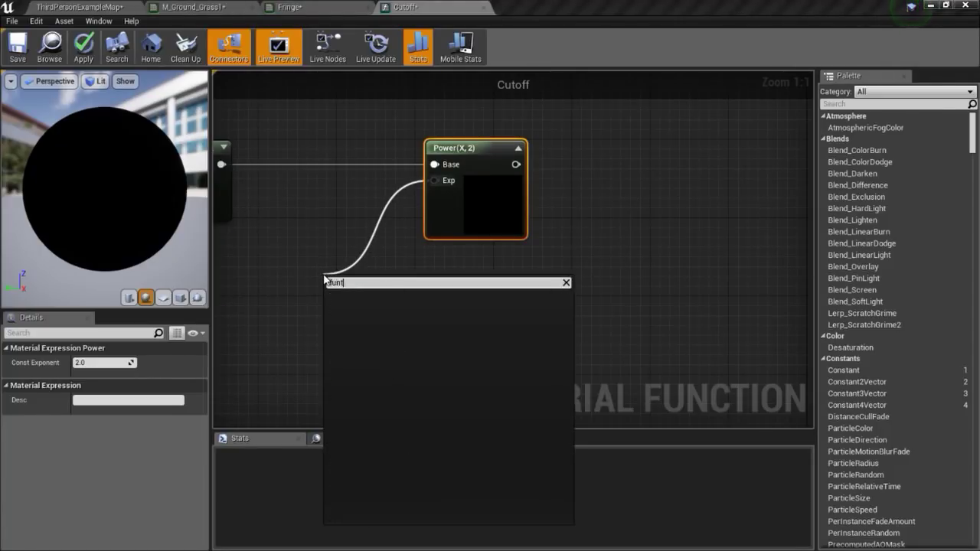
{"action": "key", "text": "BackSpace"}
{"action": "key", "text": "Return"}
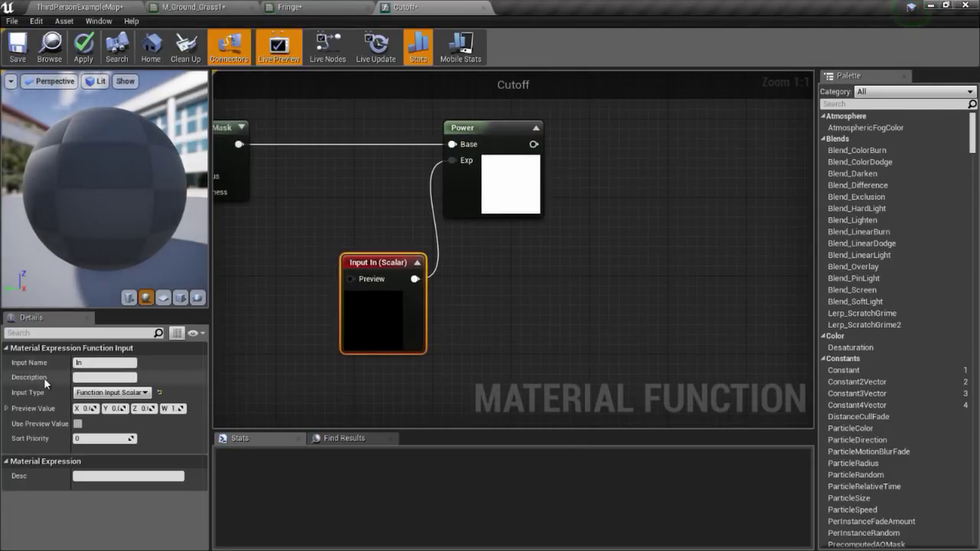
{"action": "left_click", "coordinate": [80, 363]}
{"action": "type", "text": "Power"}
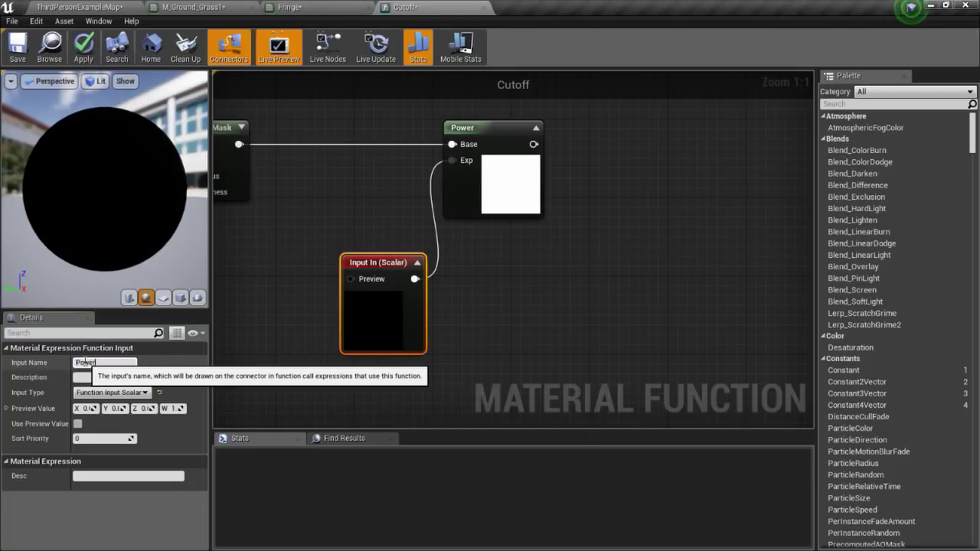
{"action": "key", "text": "Return"}
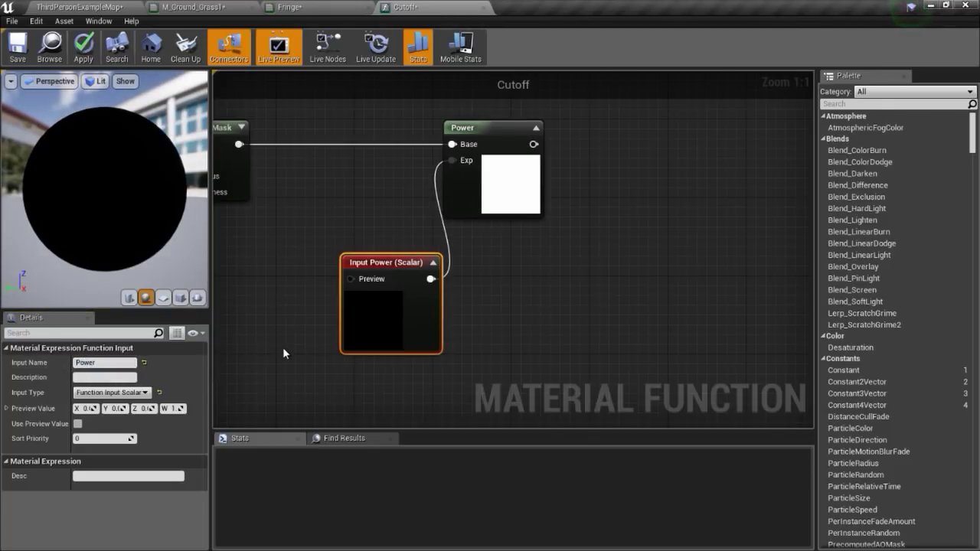
{"action": "right_click_drag", "start_coordinate": [283, 347], "coordinate": [364, 318]}
{"action": "left_click_drag", "start_coordinate": [485, 233], "coordinate": [458, 236]}
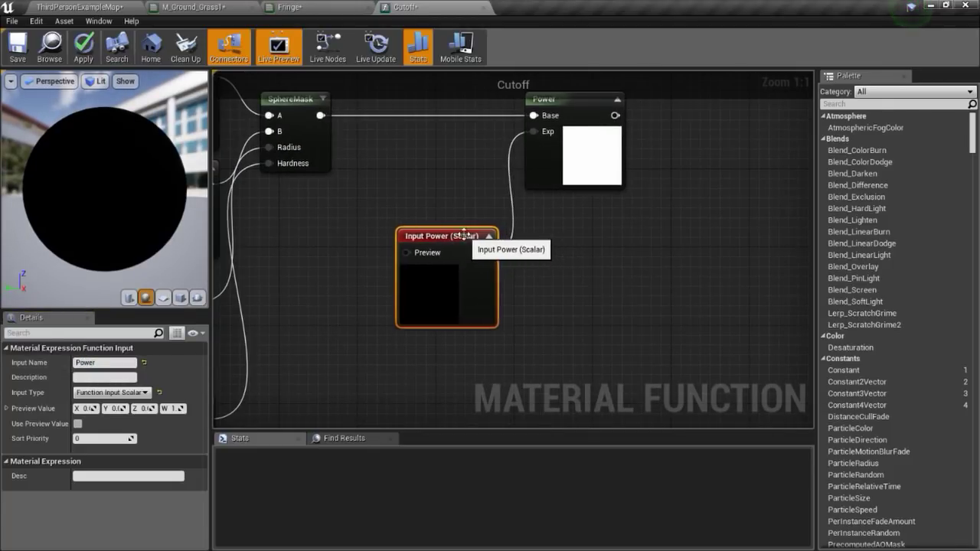
- Set the Power input's sort priority to 4, checking Hardness's priority for reference
{"action": "left_click", "coordinate": [96, 439]}
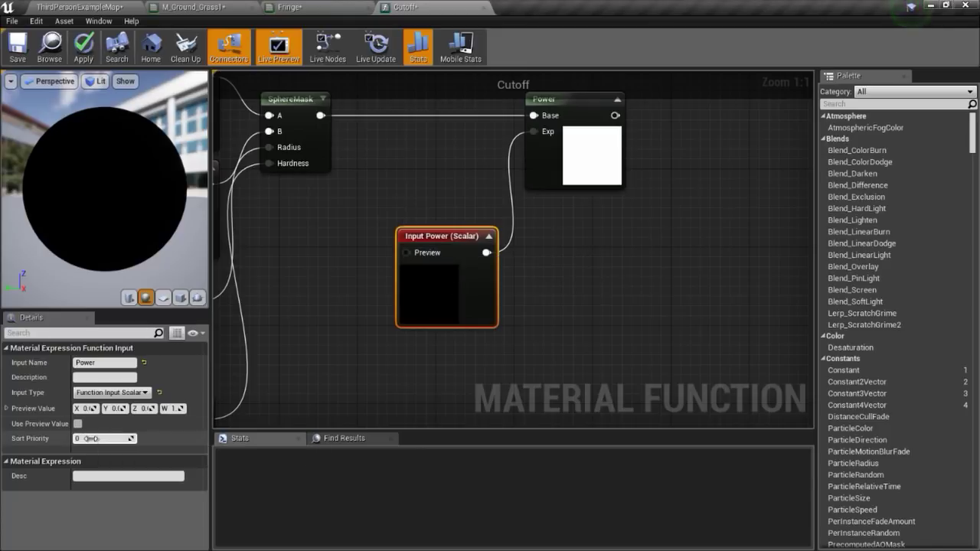
{"action": "mouse_move", "coordinate": [330, 358]}
{"action": "right_mouse_down"}
{"action": "mouse_move", "coordinate": [448, 268]}
{"action": "mouse_move", "coordinate": [519, 233]}
{"action": "mouse_move", "coordinate": [470, 314]}
{"action": "right_mouse_up"}
{"action": "left_click", "coordinate": [344, 277]}
{"action": "left_click", "coordinate": [558, 214]}
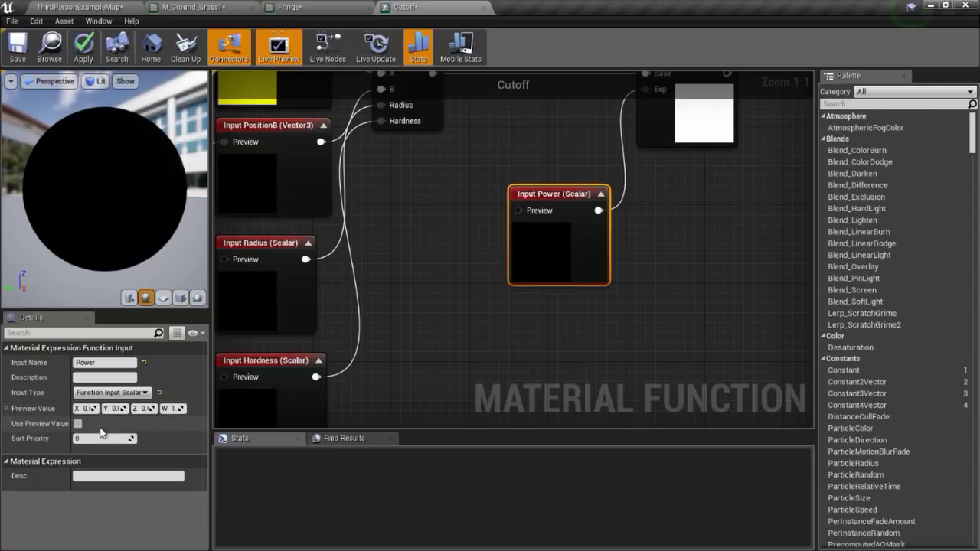
{"action": "left_click", "coordinate": [98, 438]}
{"action": "type", "text": "4"}
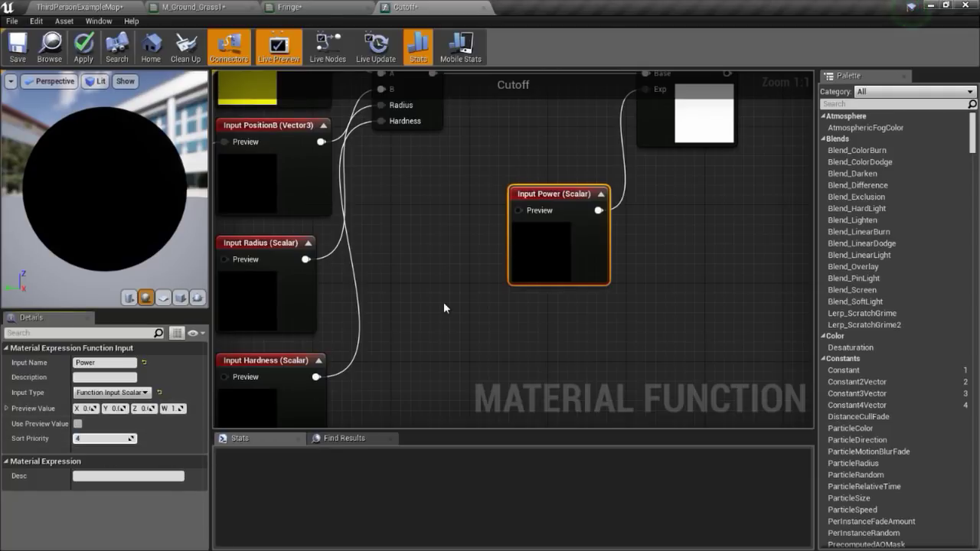
{"action": "left_click", "coordinate": [444, 302]}
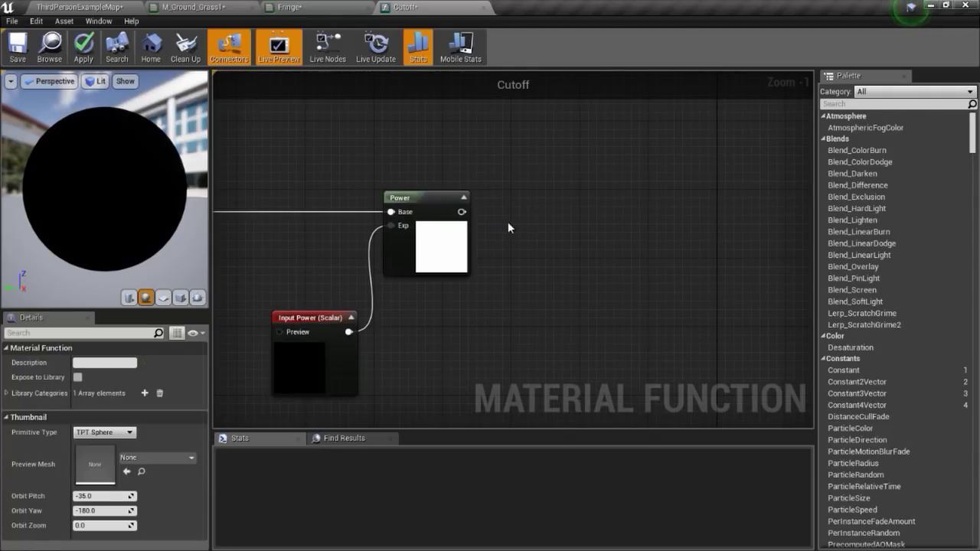
- Place a Lerp with Power's result as Alpha and its output wired to Output Emissive
{"action": "right_click_drag", "start_coordinate": [498, 204], "coordinate": [501, 231]}
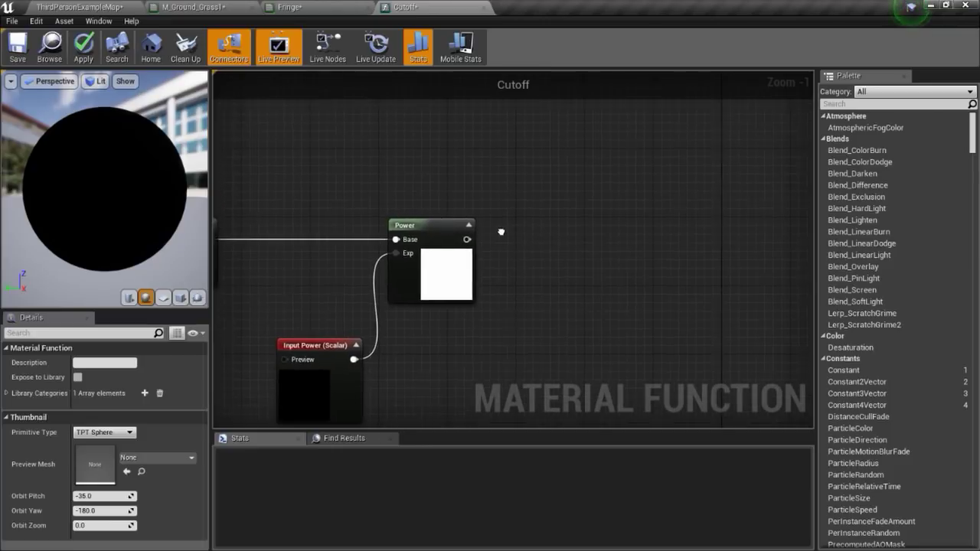
{"action": "left_click", "coordinate": [531, 131]}
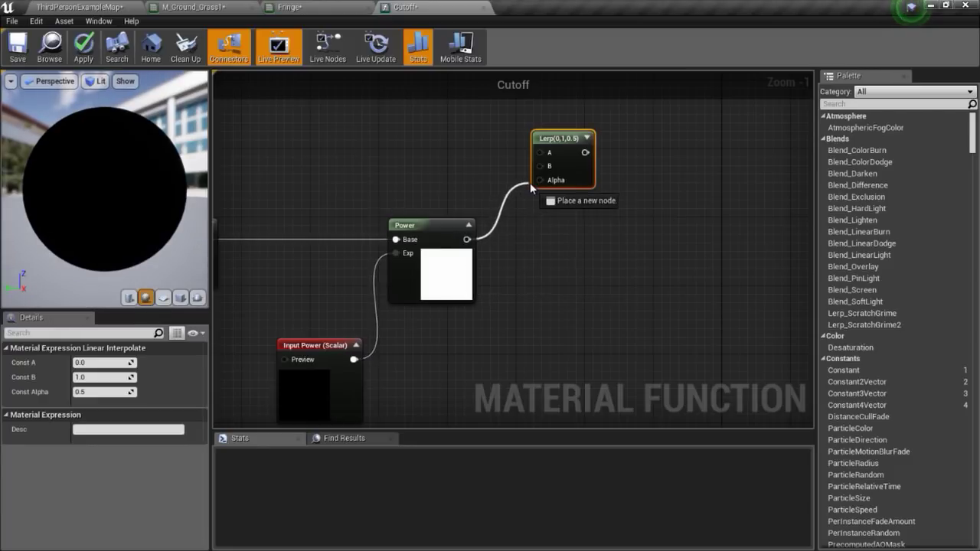
{"action": "left_click_drag", "start_coordinate": [464, 240], "coordinate": [536, 182]}
{"action": "right_click_drag", "start_coordinate": [536, 183], "coordinate": [466, 182]}
{"action": "left_click_drag", "start_coordinate": [504, 153], "coordinate": [768, 196]}
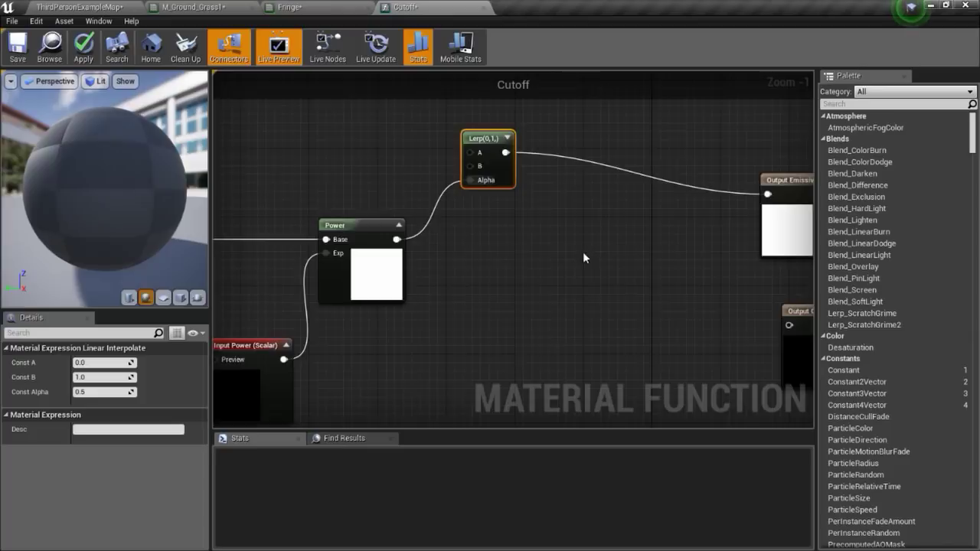
- Pan and zoom to frame SphereMask, Power and Lerp together
{"action": "scroll", "coordinate": [582, 255], "scroll_direction": "down", "scroll_amount": 2}
{"action": "right_click_drag", "start_coordinate": [579, 256], "coordinate": [469, 206]}
{"action": "scroll", "coordinate": [469, 207], "scroll_direction": "up", "scroll_amount": 1}
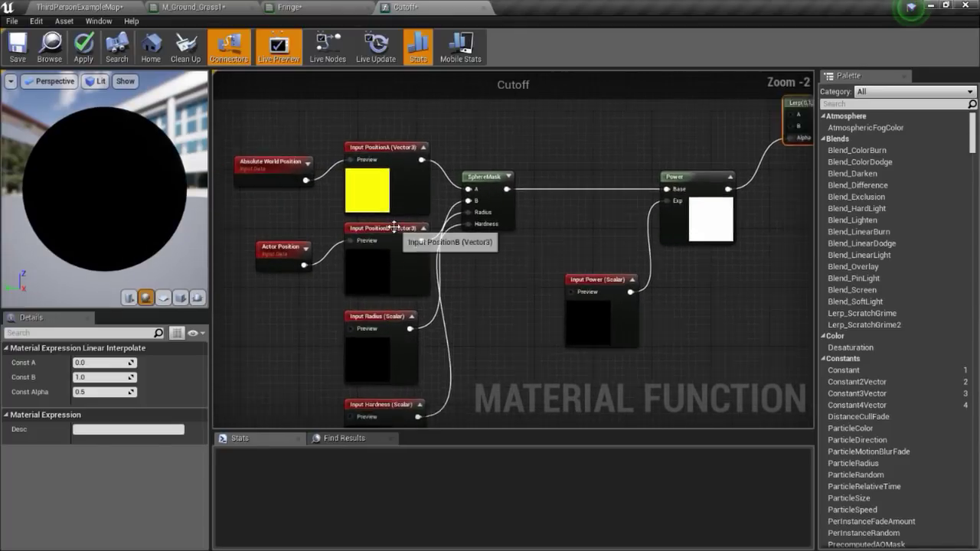
{"action": "scroll", "coordinate": [469, 207], "scroll_direction": "up", "scroll_amount": 1}
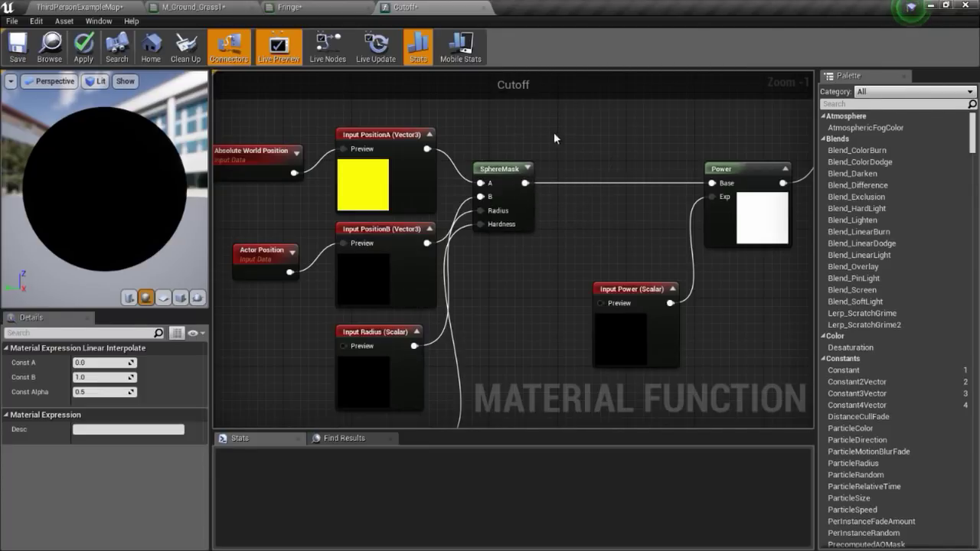
{"action": "scroll", "coordinate": [536, 224], "scroll_direction": "down", "scroll_amount": 2}
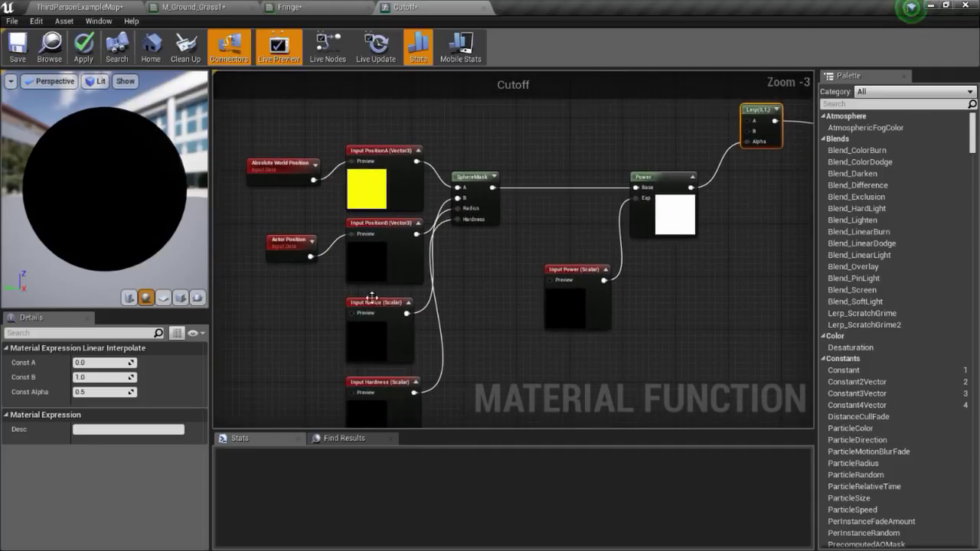
{"action": "scroll", "coordinate": [386, 287], "scroll_direction": "up", "scroll_amount": 2}
{"action": "scroll", "coordinate": [385, 291], "scroll_direction": "up", "scroll_amount": 1}
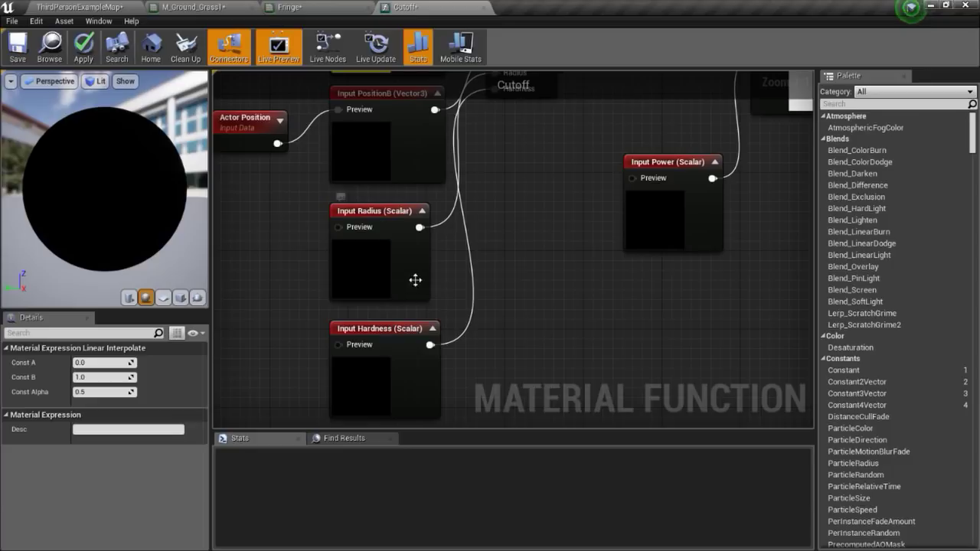
{"action": "mouse_move", "coordinate": [414, 280]}
{"action": "right_mouse_down"}
{"action": "mouse_move", "coordinate": [470, 287]}
{"action": "mouse_move", "coordinate": [433, 298]}
{"action": "mouse_move", "coordinate": [513, 272]}
{"action": "mouse_move", "coordinate": [459, 327]}
{"action": "right_mouse_up"}
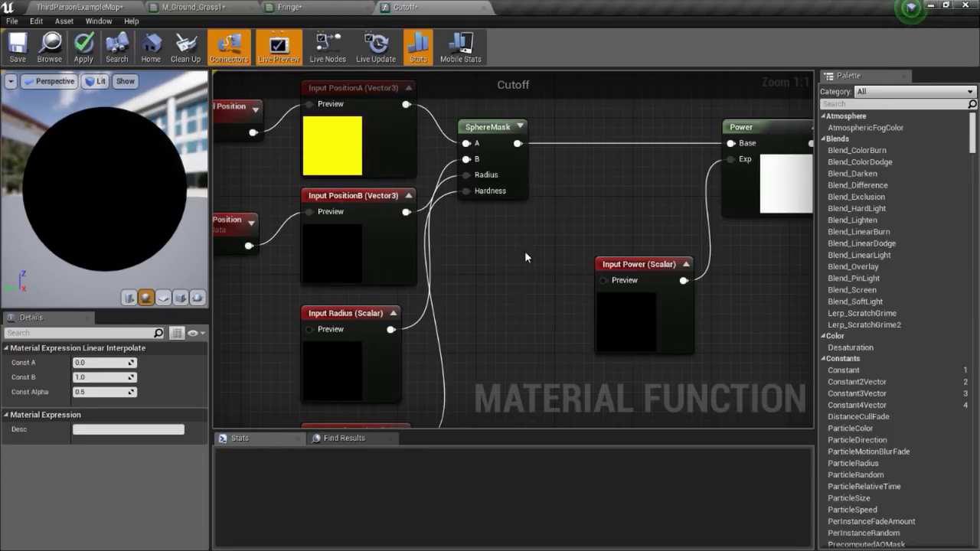
{"action": "right_click_drag", "start_coordinate": [525, 257], "coordinate": [279, 389]}
{"action": "mouse_move", "coordinate": [527, 251]}
{"action": "right_mouse_down"}
{"action": "mouse_move", "coordinate": [463, 234]}
{"action": "mouse_move", "coordinate": [664, 205]}
{"action": "right_mouse_up"}
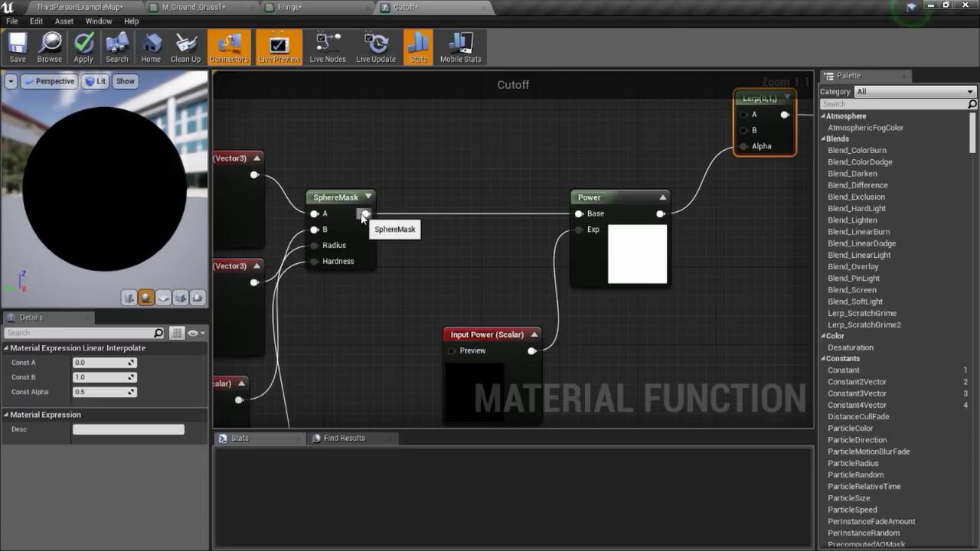
{"action": "right_click_drag", "start_coordinate": [681, 198], "coordinate": [596, 261]}
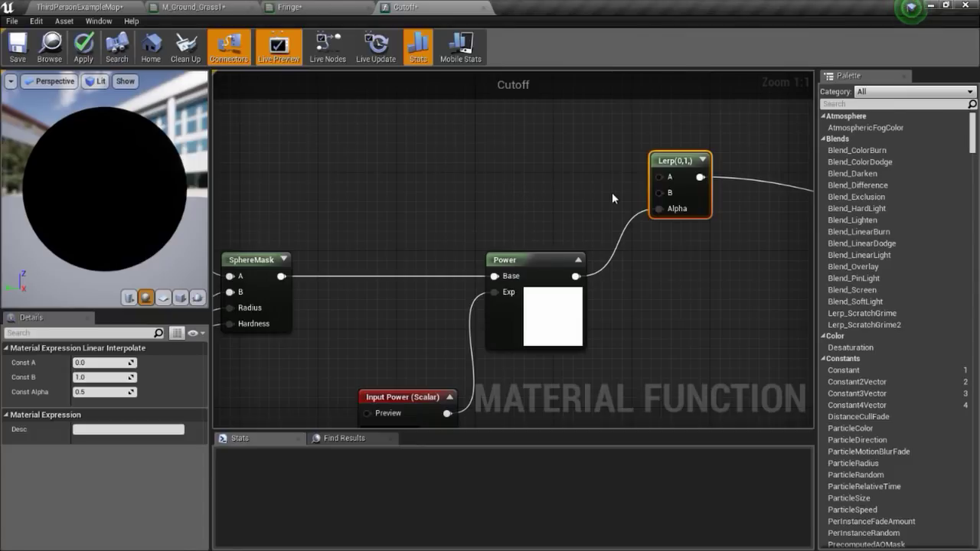
- Add a black 0,0,0 Constant3Vector for the Lerp's B input and place it left of the Lerp
{"action": "left_click", "coordinate": [478, 168]}
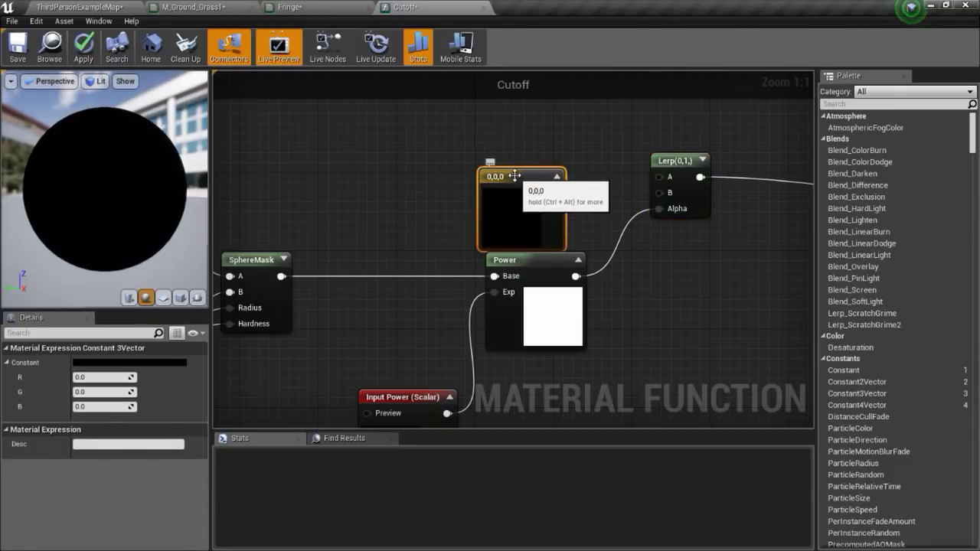
{"action": "mouse_move", "coordinate": [511, 179]}
{"action": "left_mouse_down"}
{"action": "mouse_move", "coordinate": [512, 155]}
{"action": "mouse_move", "coordinate": [655, 191]}
{"action": "left_mouse_up"}
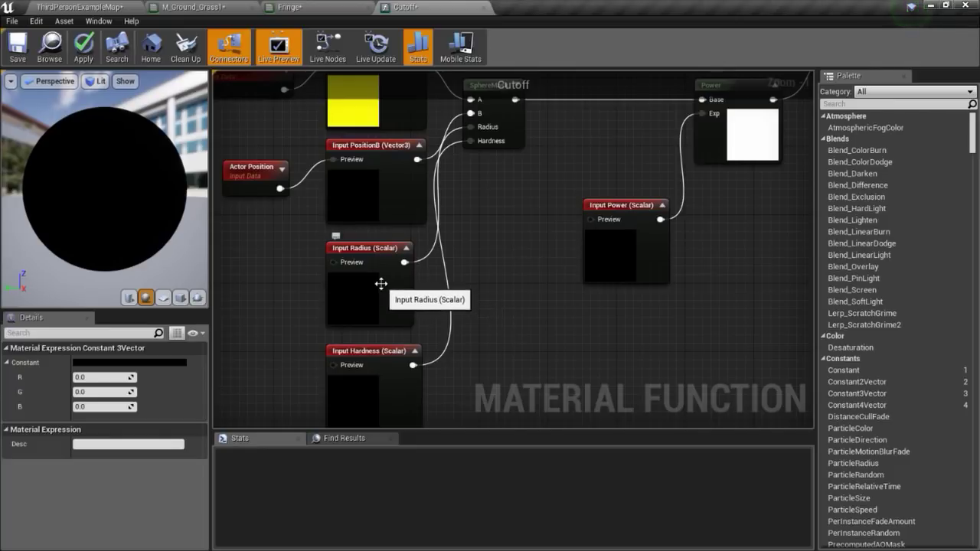
{"action": "key", "text": "Home"}
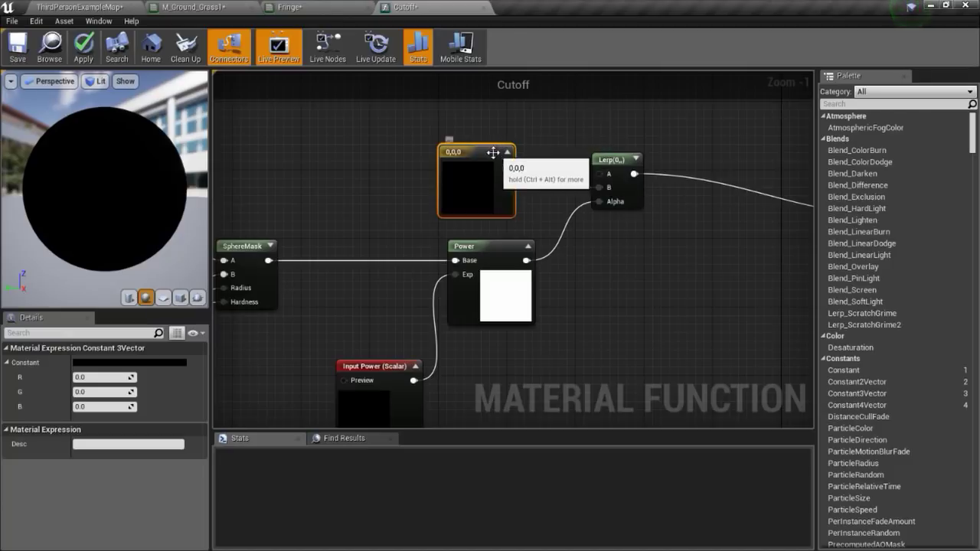
{"action": "left_click_drag", "start_coordinate": [474, 184], "coordinate": [388, 209]}
{"action": "right_click_drag", "start_coordinate": [553, 175], "coordinate": [596, 193]}
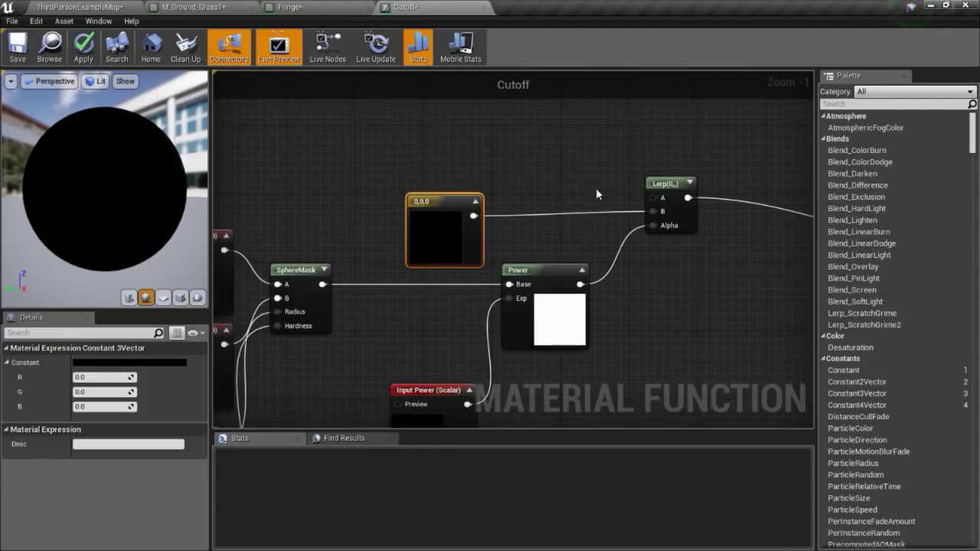
{"action": "left_click_drag", "start_coordinate": [652, 198], "coordinate": [471, 129]}
- Add a scalar function input named Fringe Color wired to the Lerp's A input
{"action": "type", "text": "f"}
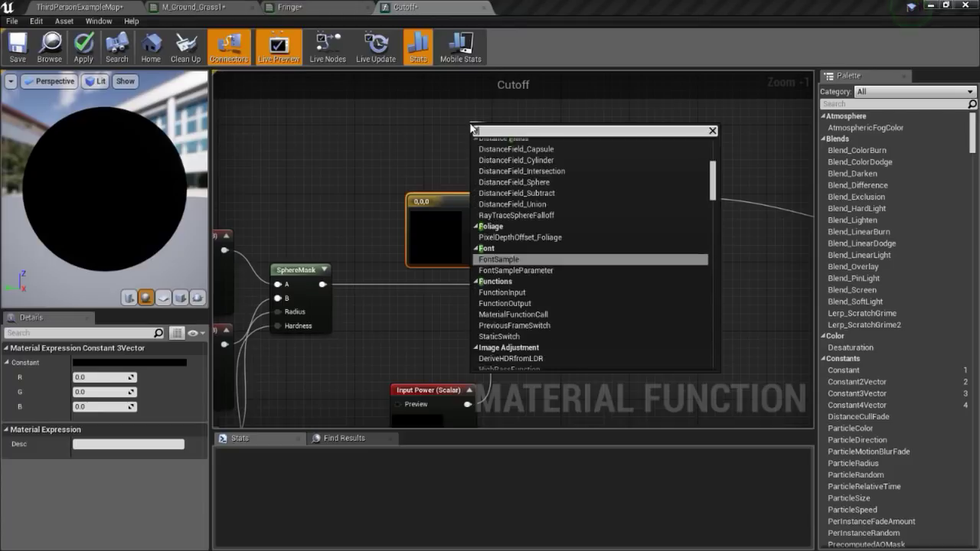
{"action": "type", "text": "un"}
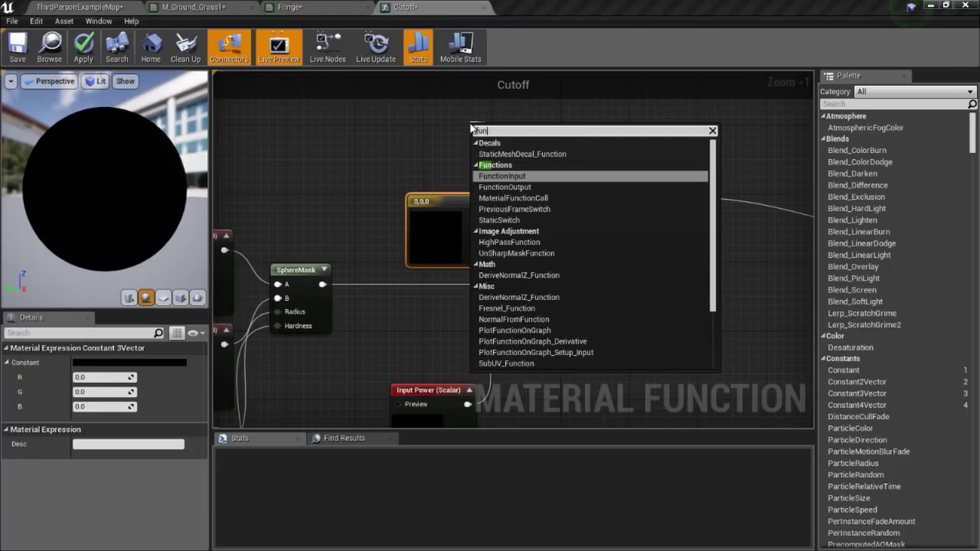
{"action": "key", "text": "Return"}
{"action": "left_click_drag", "start_coordinate": [500, 130], "coordinate": [437, 98]}
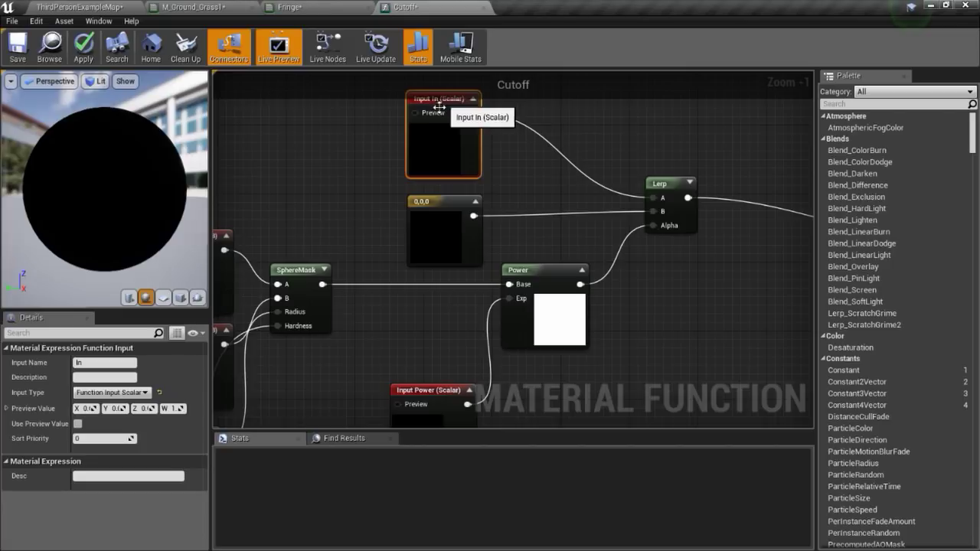
{"action": "left_click", "coordinate": [92, 362]}
{"action": "type", "text": "Fringe Color"}
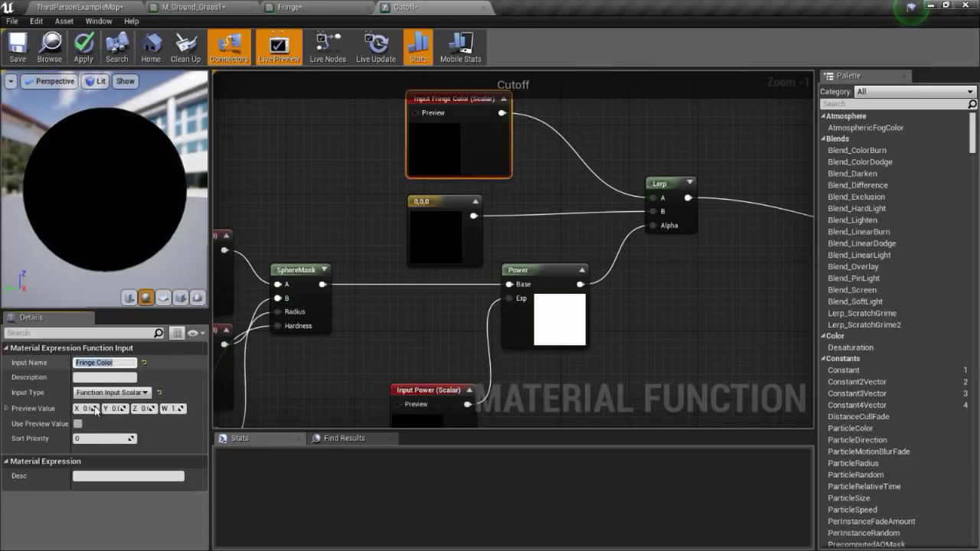
- Check Fringe Color's sort priority, then nudge the Lerp node up and left
{"action": "mouse_move", "coordinate": [438, 423]}
{"action": "right_mouse_down"}
{"action": "mouse_move", "coordinate": [407, 319]}
{"action": "mouse_move", "coordinate": [411, 189]}
{"action": "right_mouse_up"}
{"action": "left_click", "coordinate": [408, 319]}
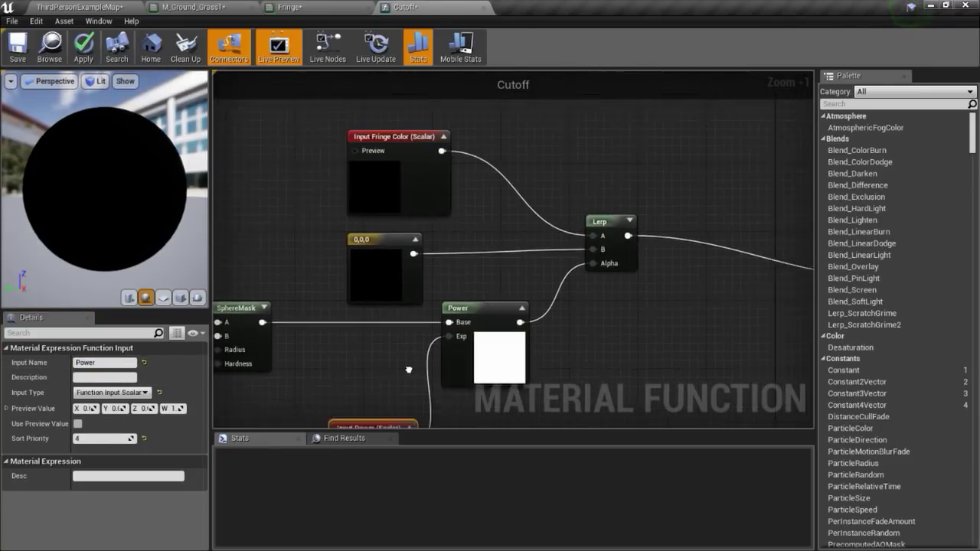
{"action": "left_click", "coordinate": [411, 189]}
{"action": "left_click", "coordinate": [111, 440]}
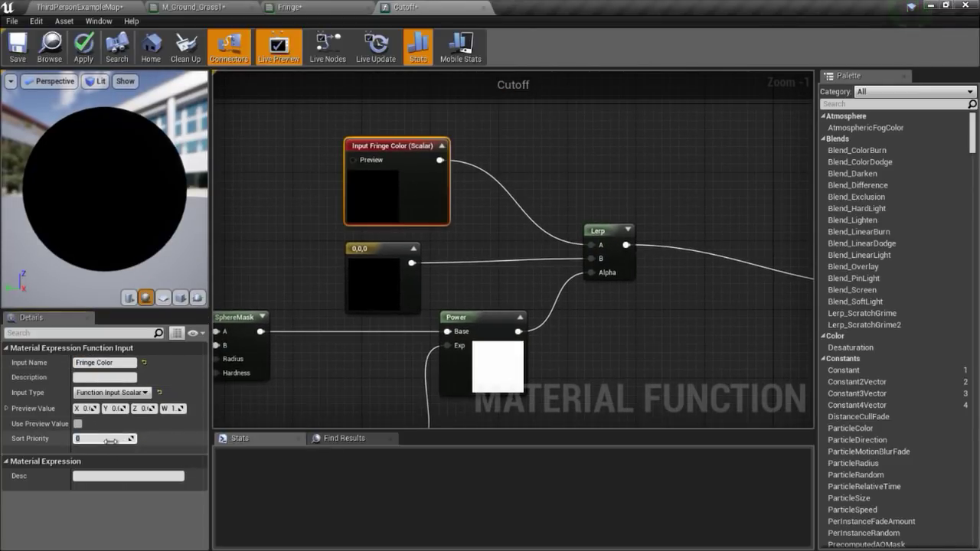
{"action": "right_click_drag", "start_coordinate": [652, 293], "coordinate": [546, 302]}
{"action": "left_click_drag", "start_coordinate": [501, 229], "coordinate": [485, 177]}
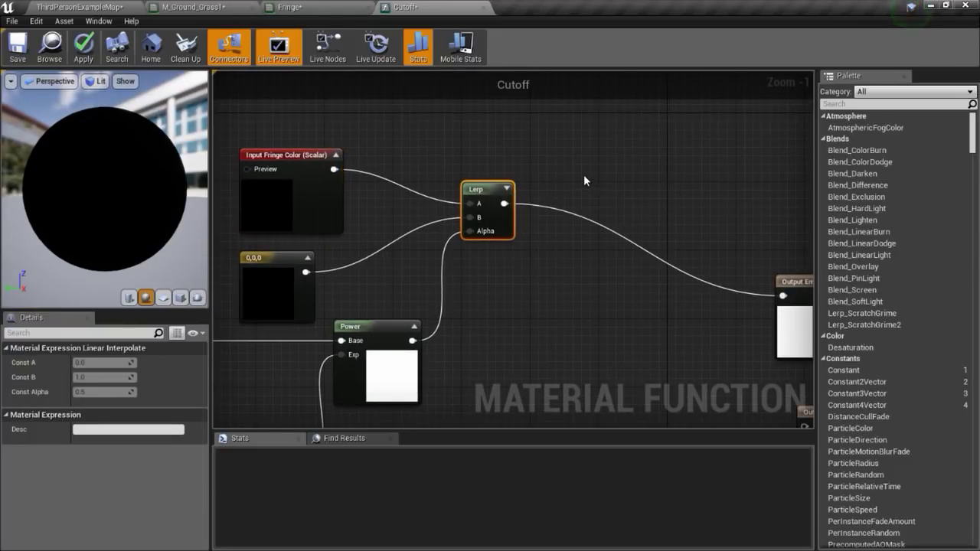
- Multiply the Lerp result by a new function input named Boost with sort priority 6
{"action": "left_click", "coordinate": [579, 165]}
{"action": "mouse_move", "coordinate": [503, 204]}
{"action": "left_mouse_down"}
{"action": "mouse_move", "coordinate": [593, 189]}
{"action": "mouse_move", "coordinate": [523, 290]}
{"action": "left_mouse_up"}
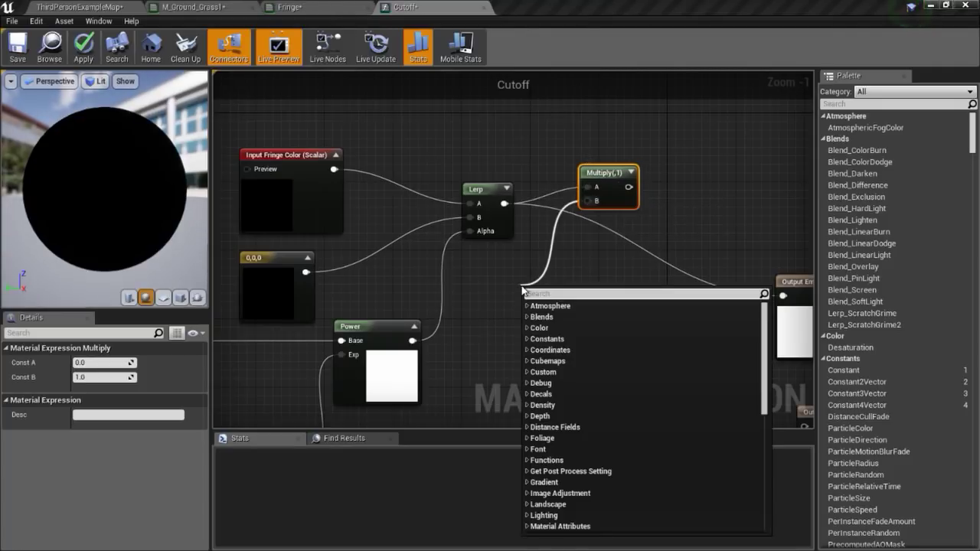
{"action": "type", "text": "funt"}
{"action": "key", "text": "BackSpace"}
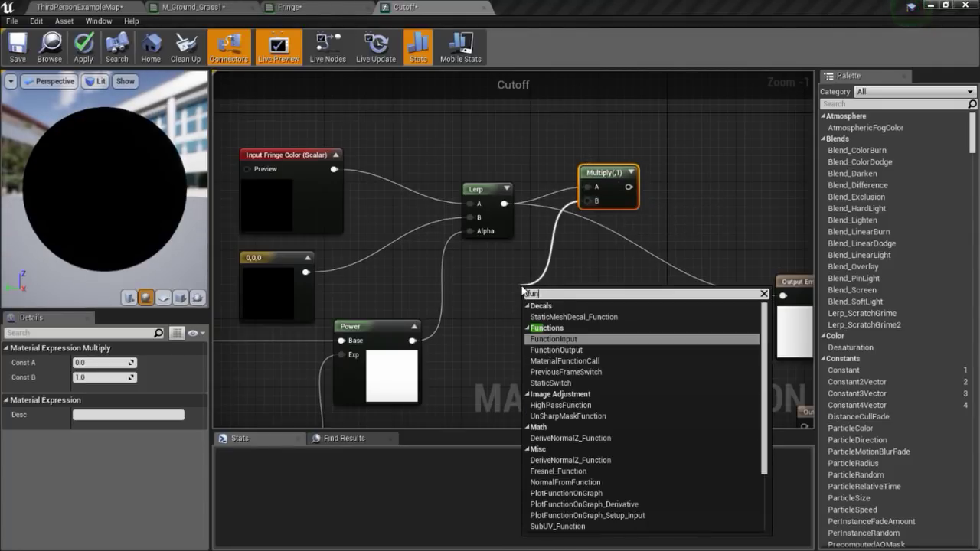
{"action": "left_click", "coordinate": [578, 334]}
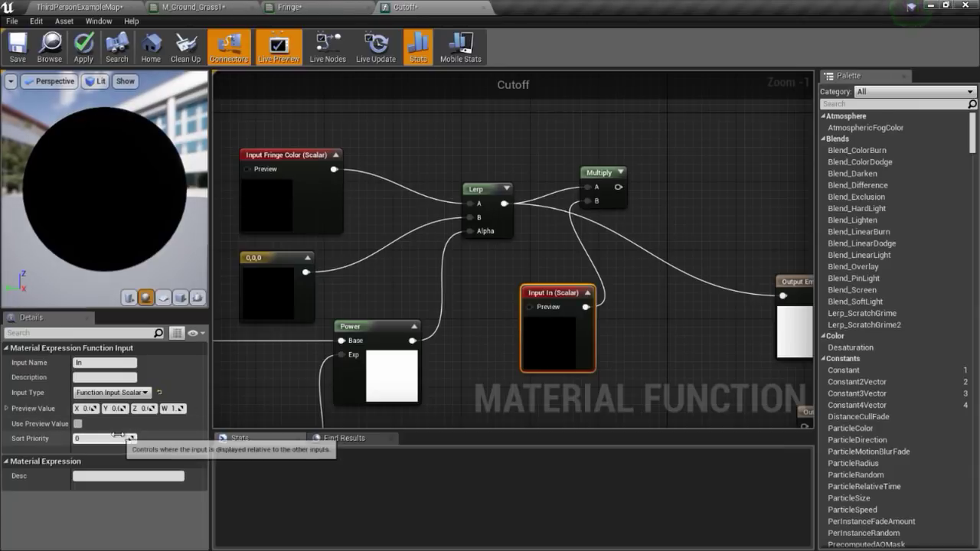
{"action": "left_click", "coordinate": [104, 438]}
{"action": "type", "text": "6"}
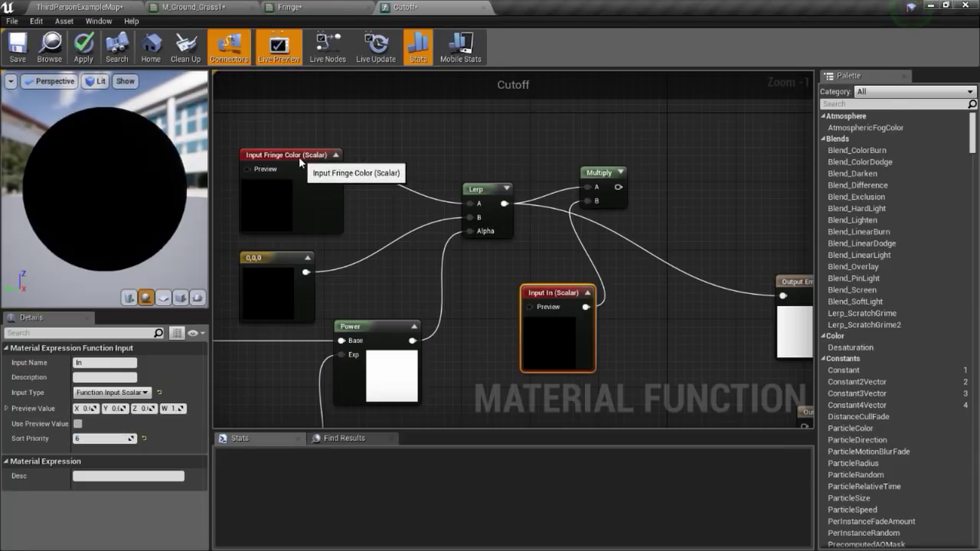
{"action": "left_click", "coordinate": [304, 157]}
{"action": "left_click", "coordinate": [539, 290]}
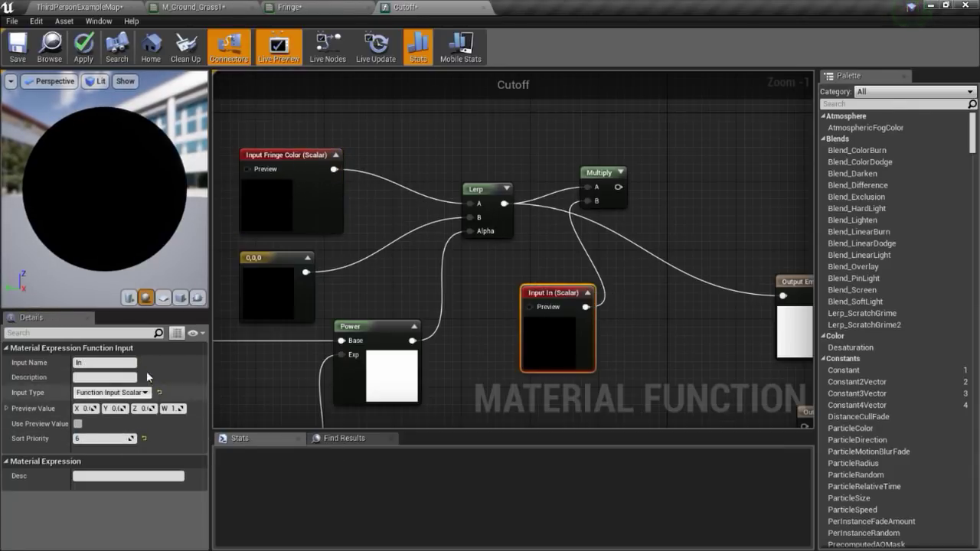
{"action": "left_click", "coordinate": [98, 363]}
{"action": "type", "text": "Boo"}
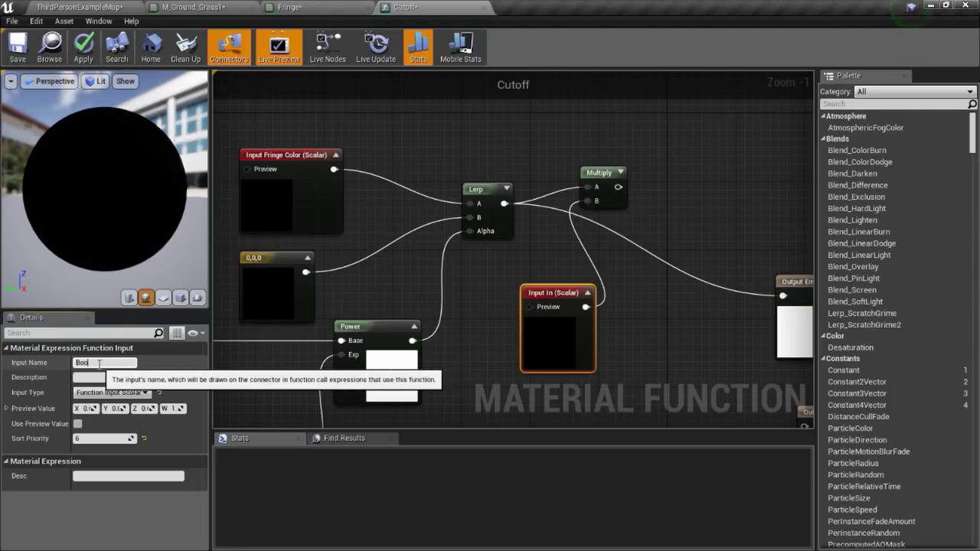
{"action": "type", "text": "st"}
{"action": "key", "text": "Return"}
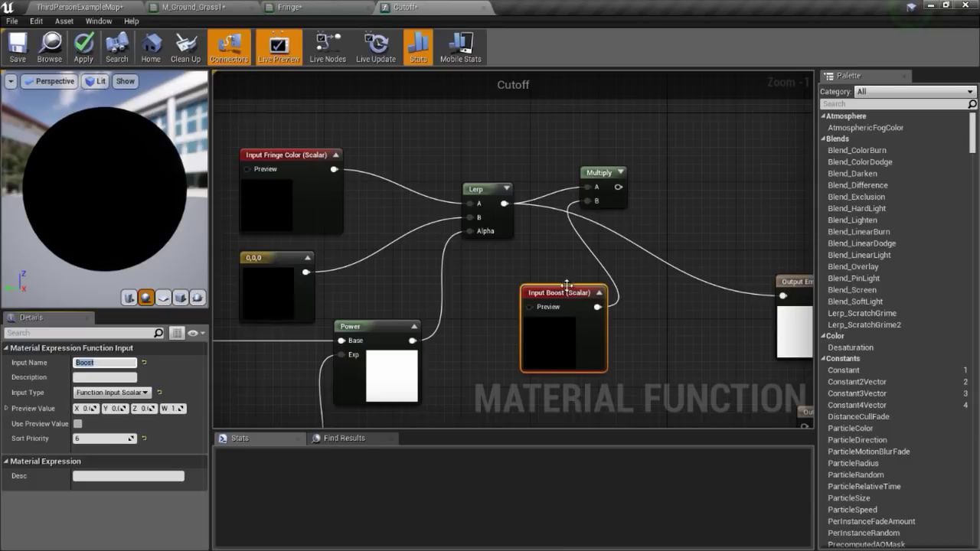
{"action": "left_click_drag", "start_coordinate": [567, 286], "coordinate": [524, 259]}
- Wire the Multiply into Output Emissive and the Power result into Output Opacity
{"action": "right_click_drag", "start_coordinate": [589, 271], "coordinate": [530, 229]}
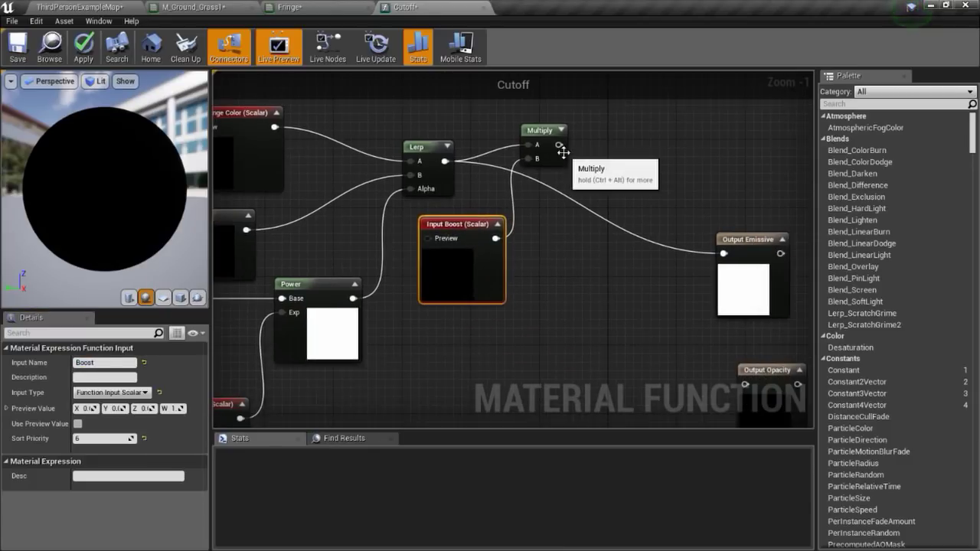
{"action": "left_click_drag", "start_coordinate": [559, 145], "coordinate": [722, 253]}
{"action": "right_click_drag", "start_coordinate": [634, 327], "coordinate": [602, 246]}
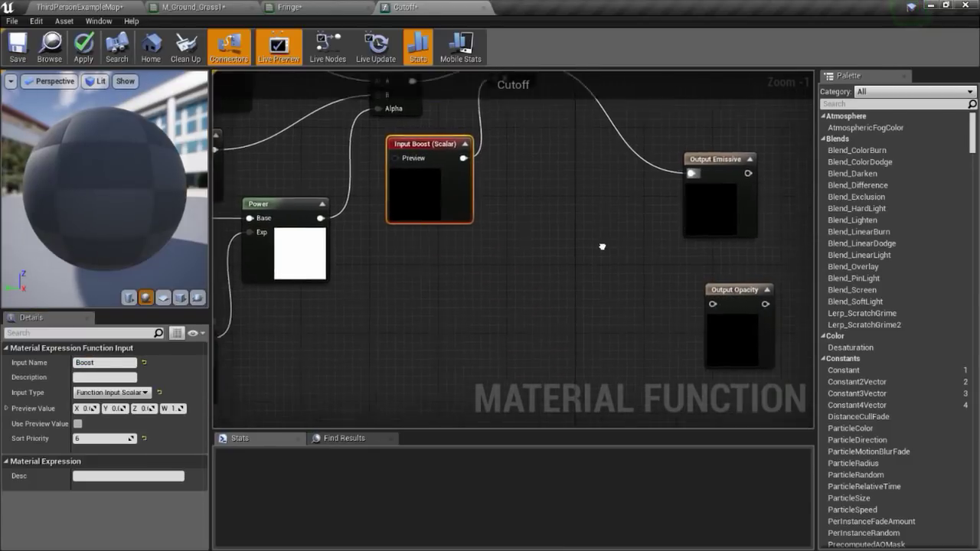
{"action": "scroll", "coordinate": [536, 246], "scroll_direction": "down", "scroll_amount": 2}
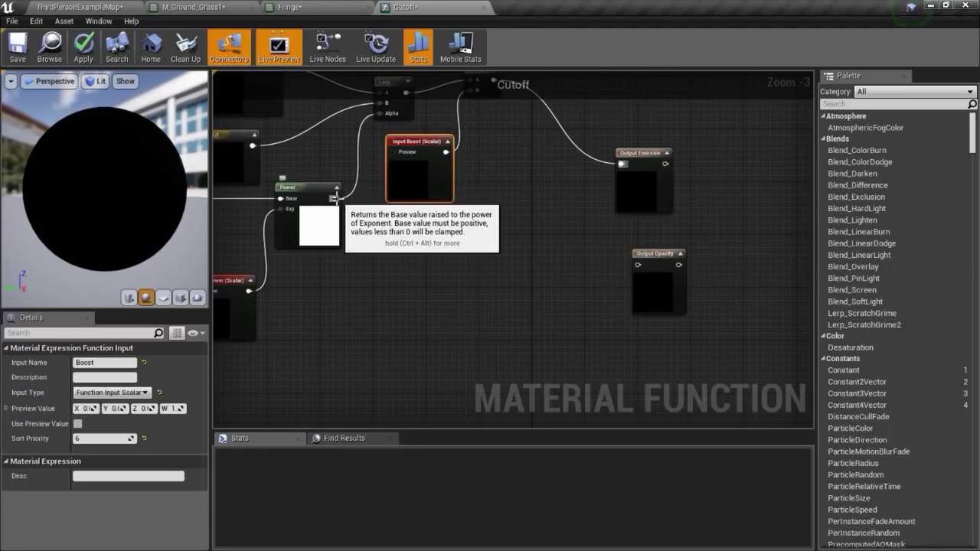
{"action": "left_click_drag", "start_coordinate": [334, 198], "coordinate": [638, 265]}
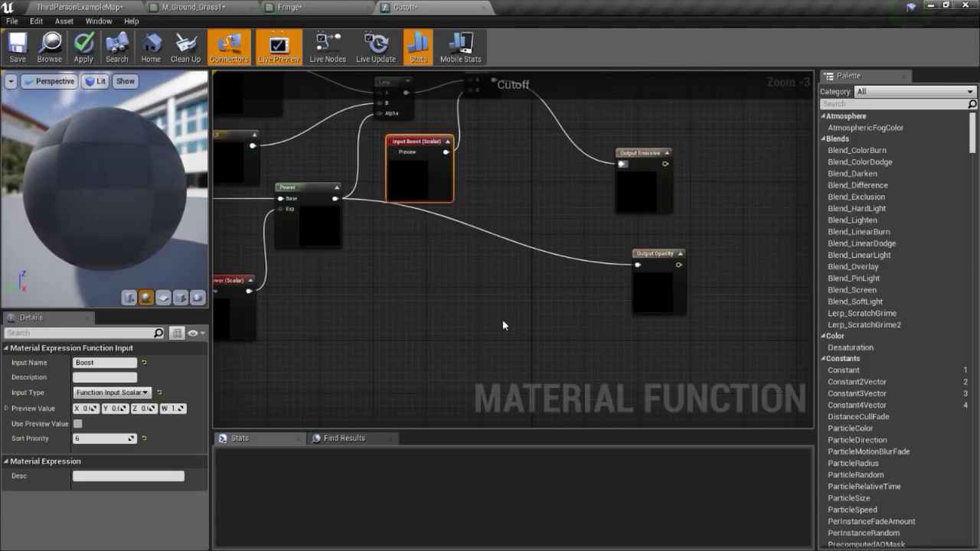
{"action": "scroll", "coordinate": [602, 312], "scroll_direction": "down", "scroll_amount": 3}
{"action": "scroll", "coordinate": [601, 312], "scroll_direction": "up", "scroll_amount": 1}
{"action": "scroll", "coordinate": [536, 305], "scroll_direction": "up", "scroll_amount": 1}
- Move the four position-related nodes up and left, then select Actor Position and PositionB
{"action": "right_click_drag", "start_coordinate": [536, 305], "coordinate": [513, 275]}
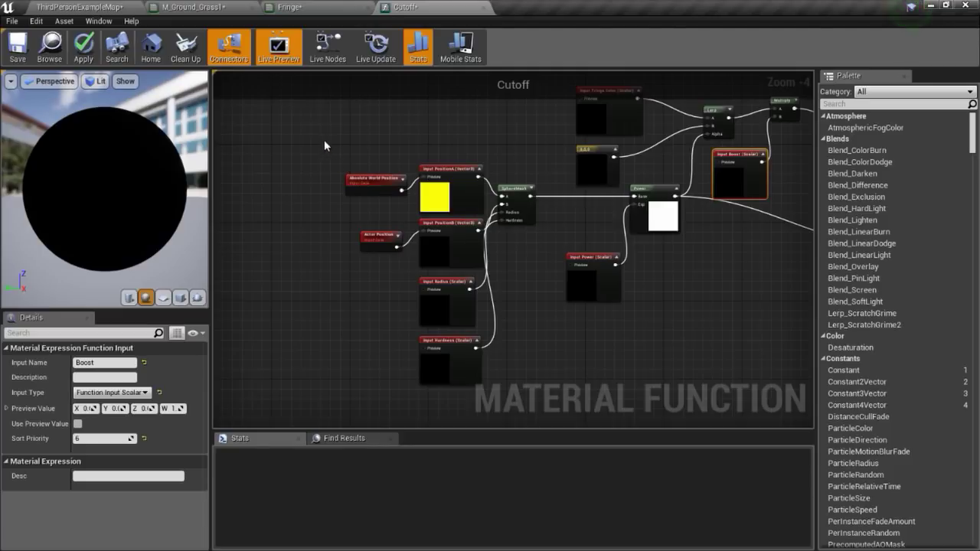
{"action": "mouse_move", "coordinate": [323, 139]}
{"action": "left_mouse_down"}
{"action": "mouse_move", "coordinate": [461, 234]}
{"action": "mouse_move", "coordinate": [377, 184]}
{"action": "left_mouse_up"}
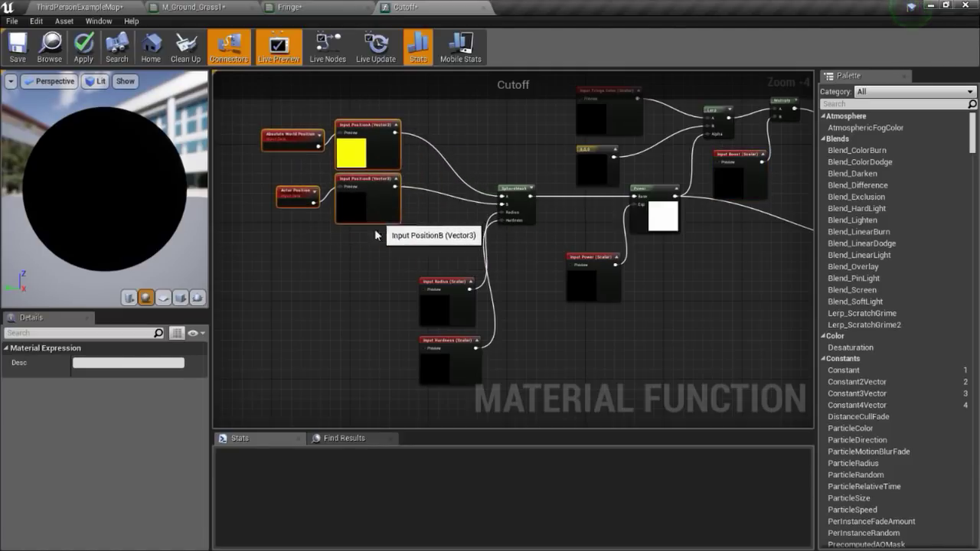
{"action": "right_click_drag", "start_coordinate": [367, 242], "coordinate": [430, 232]}
{"action": "left_click", "coordinate": [423, 225]}
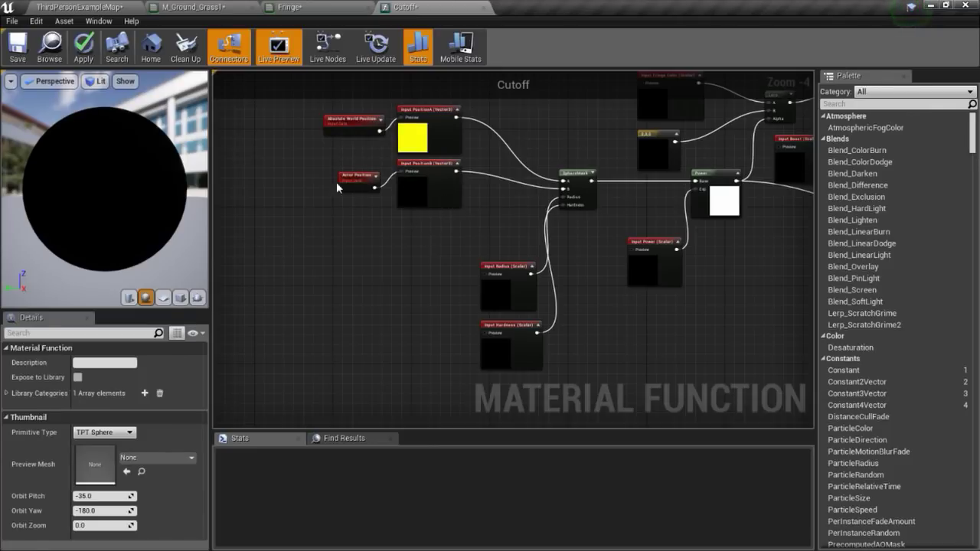
{"action": "mouse_move", "coordinate": [326, 160]}
{"action": "left_mouse_down"}
{"action": "mouse_move", "coordinate": [406, 197]}
{"action": "mouse_move", "coordinate": [337, 192]}
{"action": "left_mouse_up"}
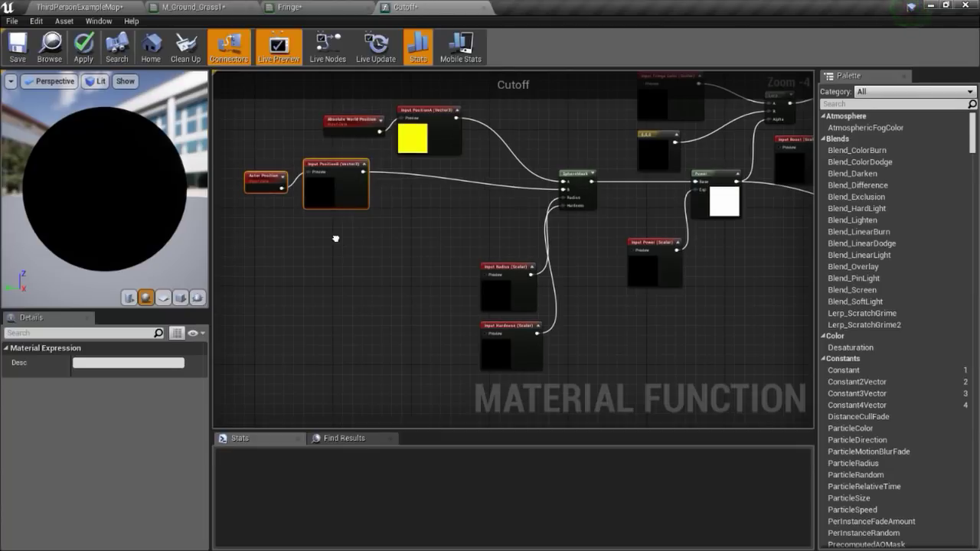
- Add a new Vector3 function input and place it below Input PositionB
{"action": "scroll", "coordinate": [368, 212], "scroll_direction": "up", "scroll_amount": 2}
{"action": "right_click", "coordinate": [336, 269]}
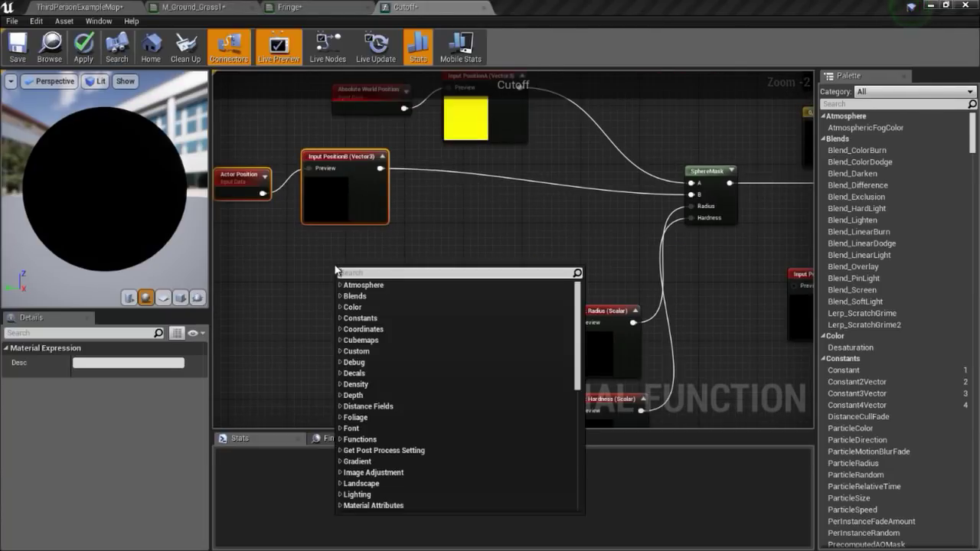
{"action": "type", "text": "fun"}
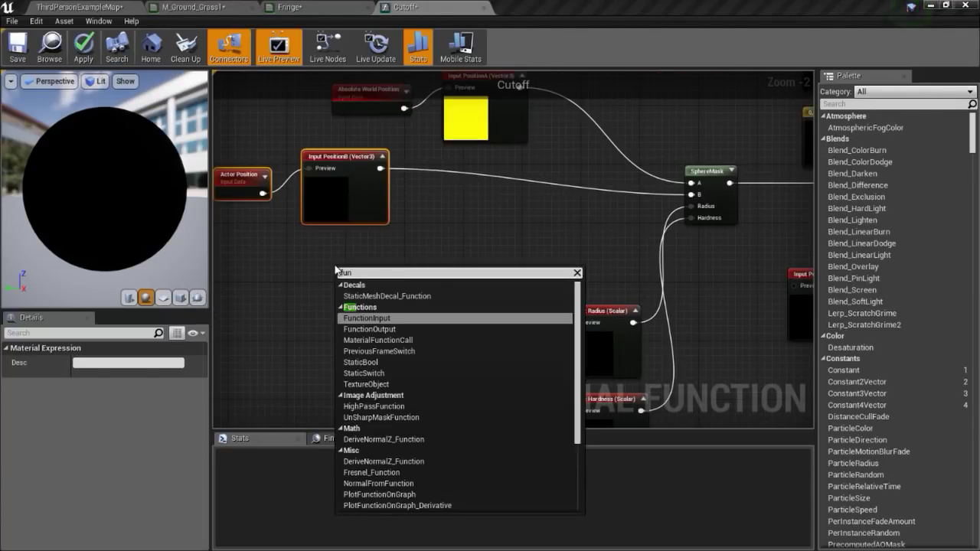
{"action": "key", "text": "Return"}
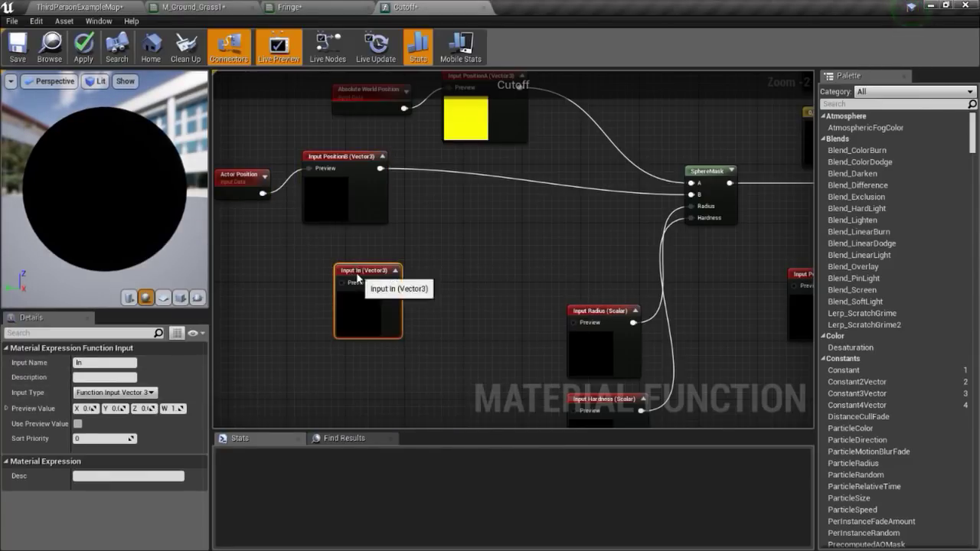
{"action": "left_click_drag", "start_coordinate": [360, 270], "coordinate": [321, 252]}
{"action": "left_click", "coordinate": [431, 219]}
{"action": "right_click", "coordinate": [431, 219]}
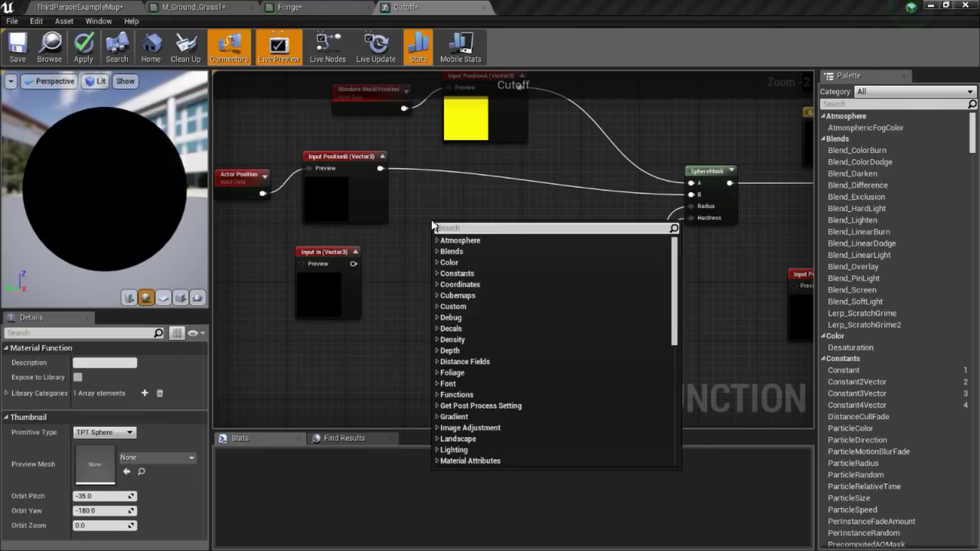
- Add a StaticSwitch beside Input PositionB, wiring PositionB into its False input
{"action": "type", "text": "swf"}
{"action": "key", "text": "BackSpace"}
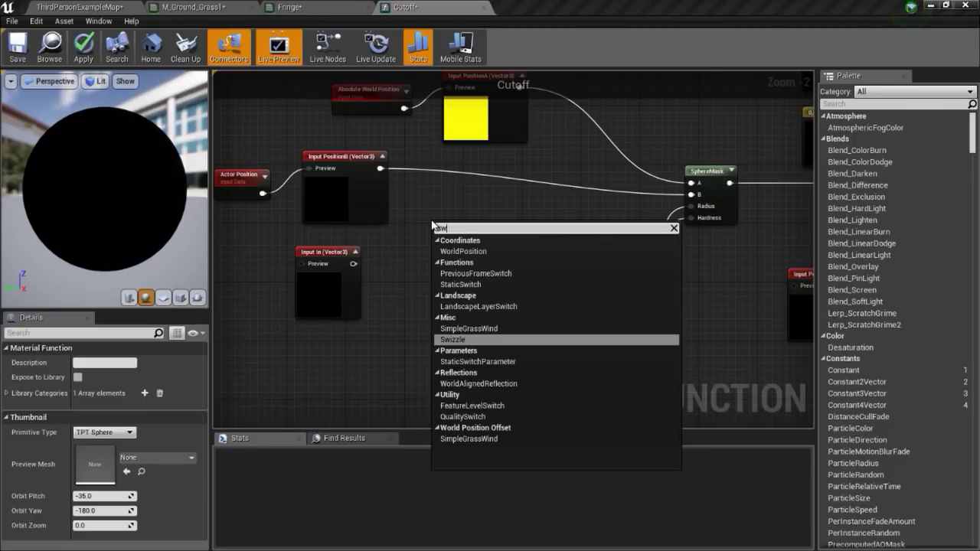
{"action": "type", "text": "itc"}
{"action": "left_click", "coordinate": [474, 263]}
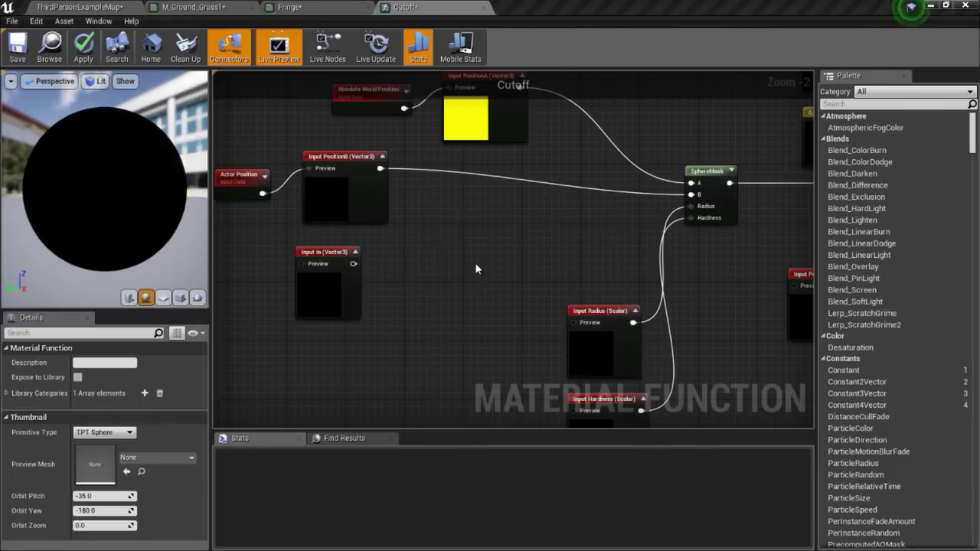
{"action": "left_click_drag", "start_coordinate": [455, 229], "coordinate": [479, 189]}
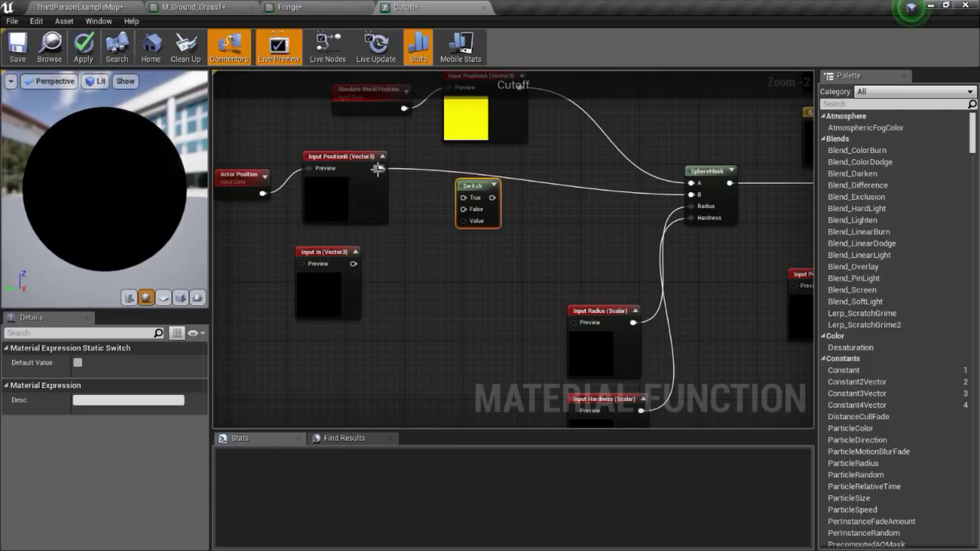
{"action": "left_click_drag", "start_coordinate": [378, 169], "coordinate": [461, 201]}
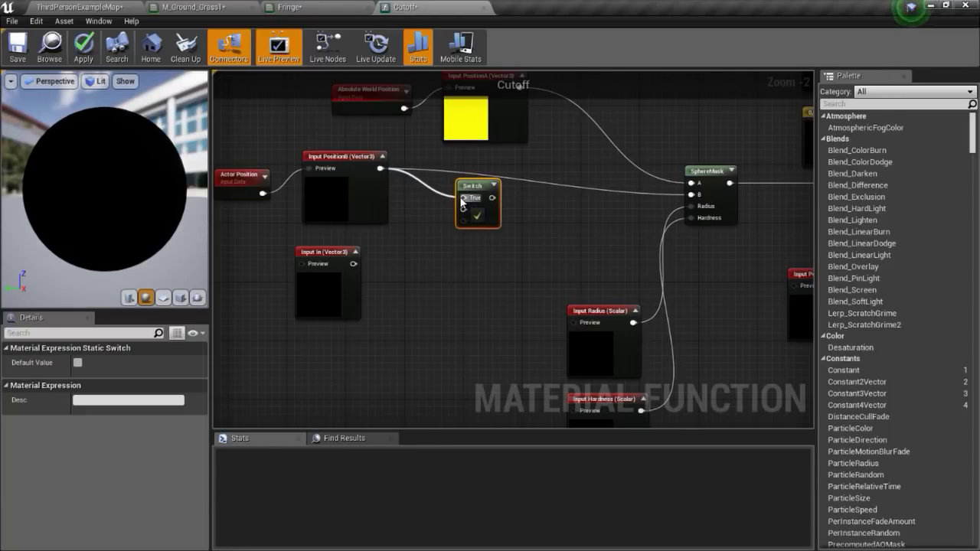
{"action": "left_click_drag", "start_coordinate": [461, 203], "coordinate": [464, 209]}
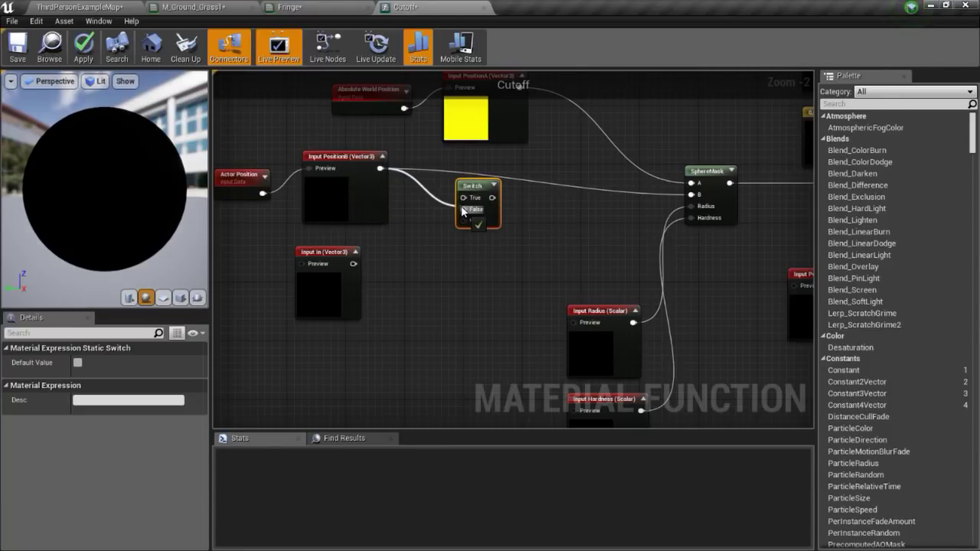
- Name the new input 'Cunstom Position', wire it to Switch True, and add a function input for Value
{"action": "left_click", "coordinate": [334, 191]}
{"action": "left_click", "coordinate": [326, 255]}
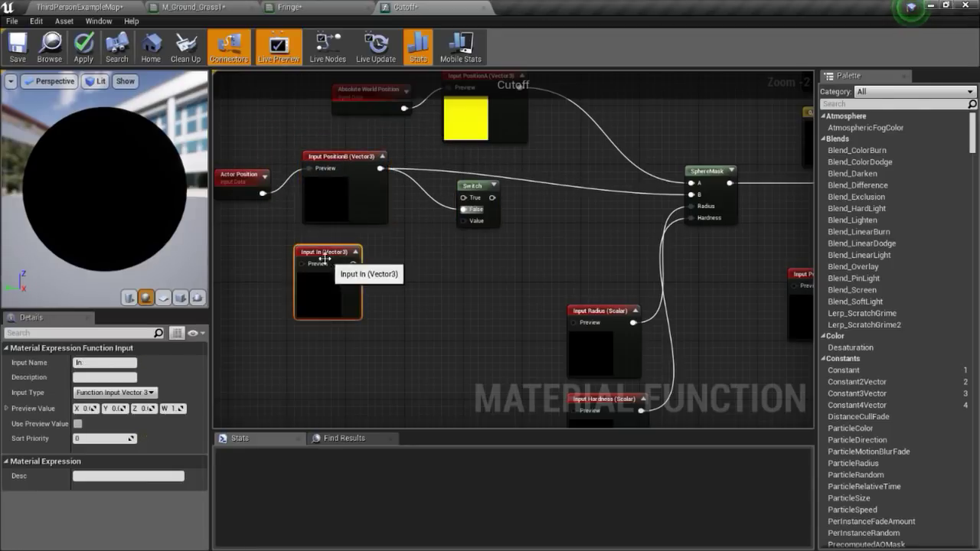
{"action": "left_click", "coordinate": [113, 364]}
{"action": "type", "text": "Cunstom Positi"}
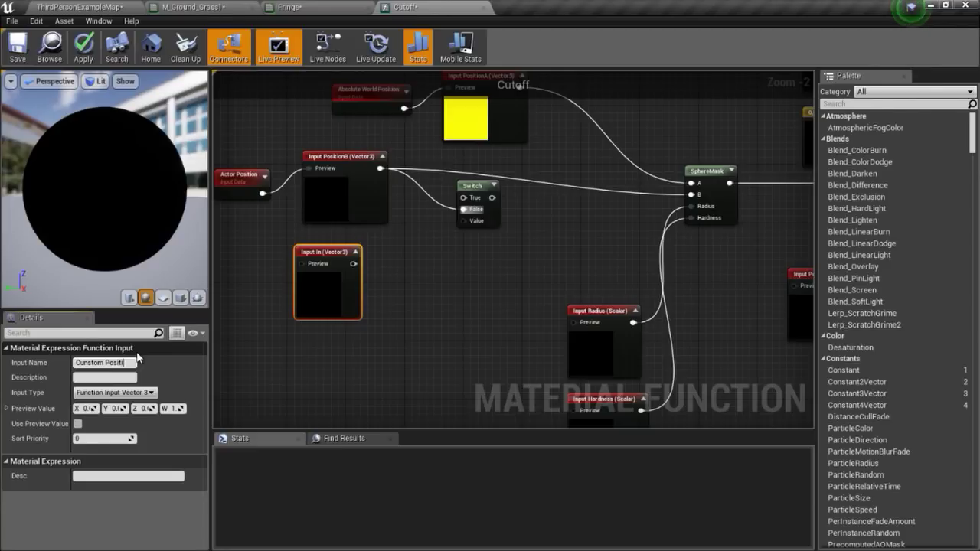
{"action": "type", "text": "on"}
{"action": "key", "text": "Return"}
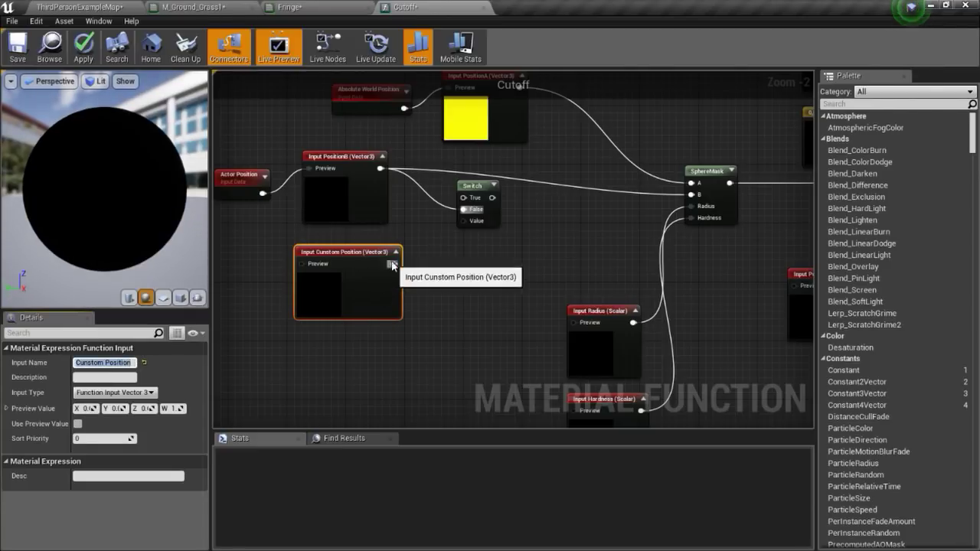
{"action": "mouse_move", "coordinate": [392, 264]}
{"action": "left_mouse_down"}
{"action": "mouse_move", "coordinate": [463, 205]}
{"action": "mouse_move", "coordinate": [431, 299]}
{"action": "left_mouse_up"}
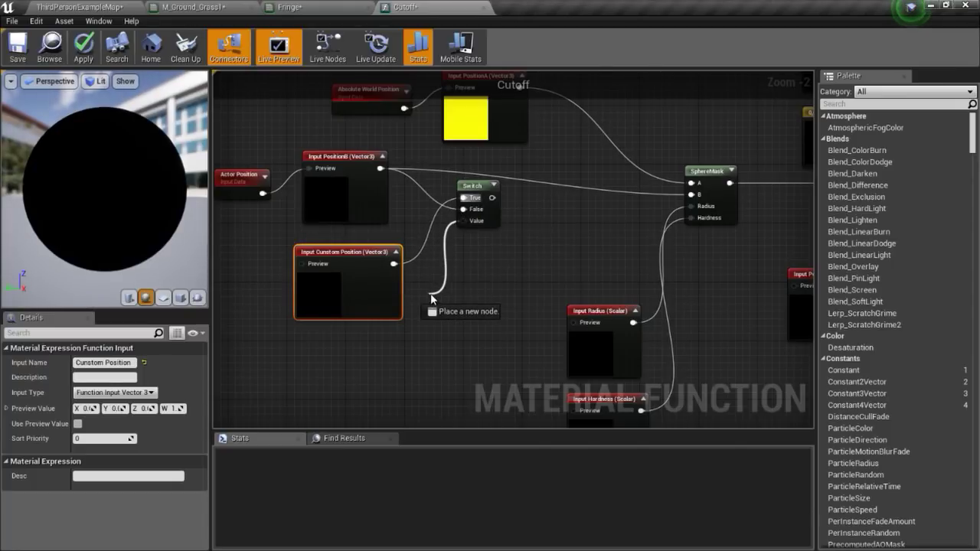
{"action": "type", "text": "fun"}
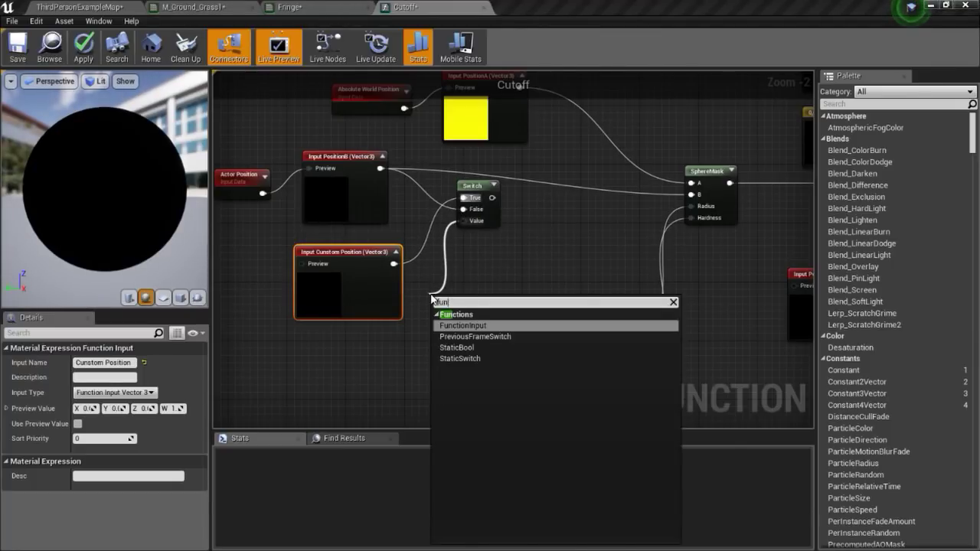
{"action": "key", "text": "BackSpace"}
{"action": "key", "text": "BackSpace"}
{"action": "key", "text": "BackSpace"}
- Name the new bool input 'In' and move it below Custom Position
{"action": "type", "text": "in"}
{"action": "key", "text": "Return"}
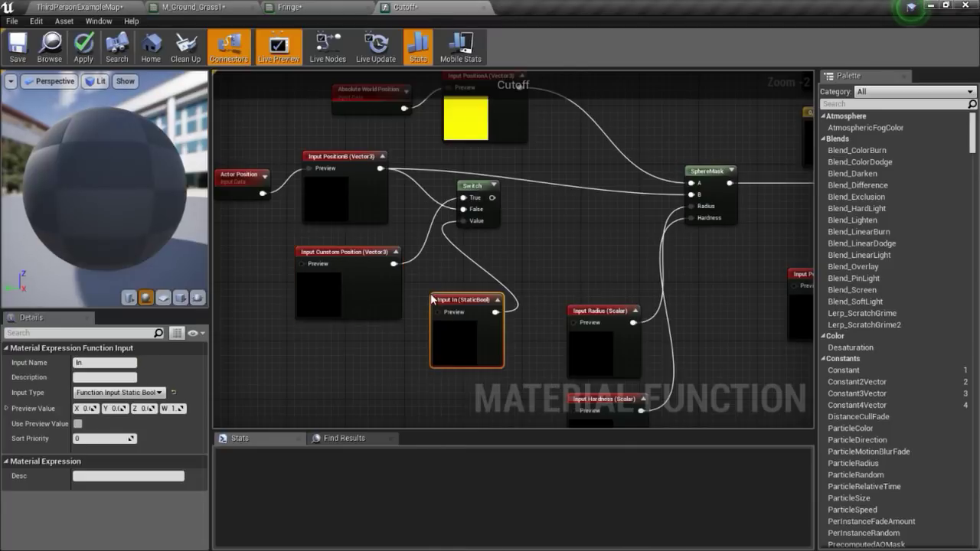
{"action": "left_click_drag", "start_coordinate": [460, 306], "coordinate": [353, 339]}
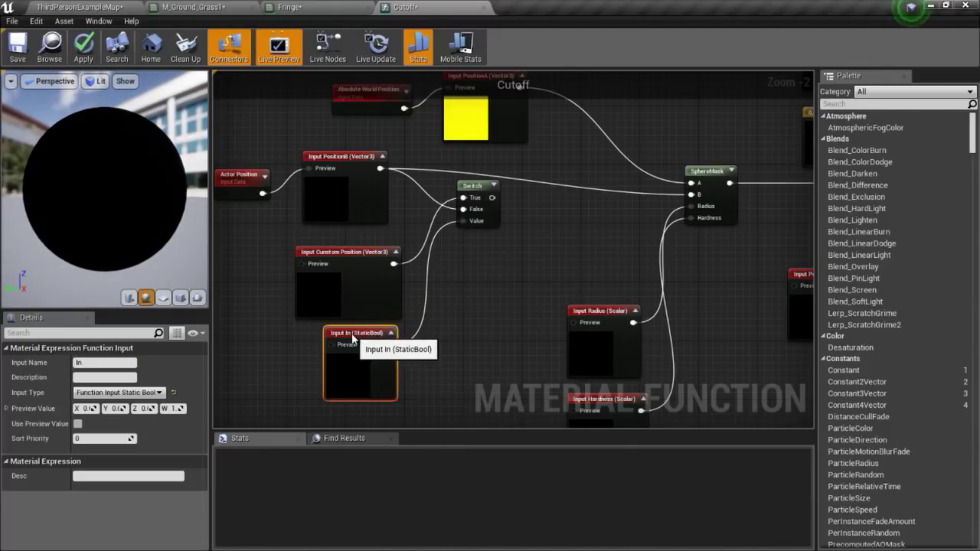
{"action": "right_click_drag", "start_coordinate": [496, 287], "coordinate": [453, 299]}
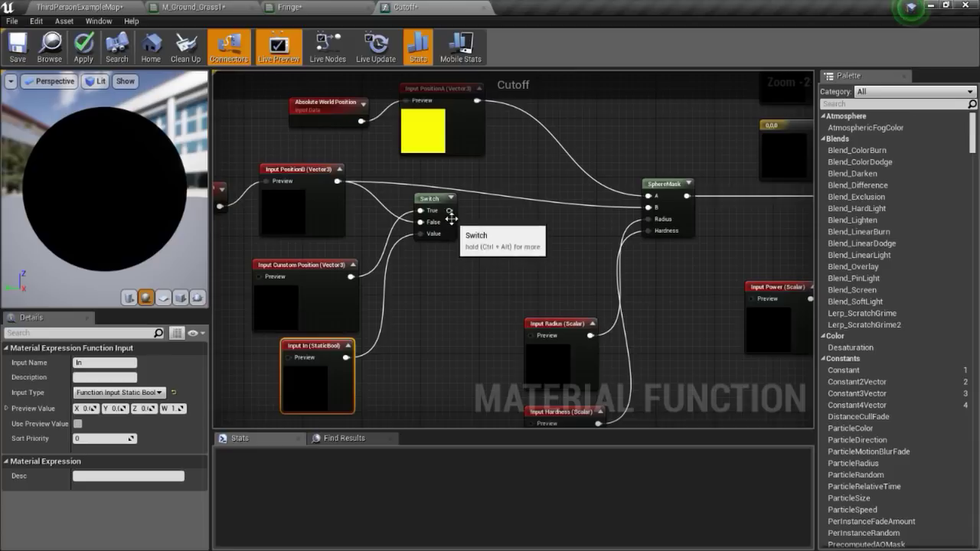
- Wire the Switch output into SphereMask's B input
{"action": "mouse_move", "coordinate": [440, 199]}
{"action": "left_mouse_down"}
{"action": "mouse_move", "coordinate": [432, 206]}
{"action": "mouse_move", "coordinate": [651, 213]}
{"action": "left_mouse_up"}
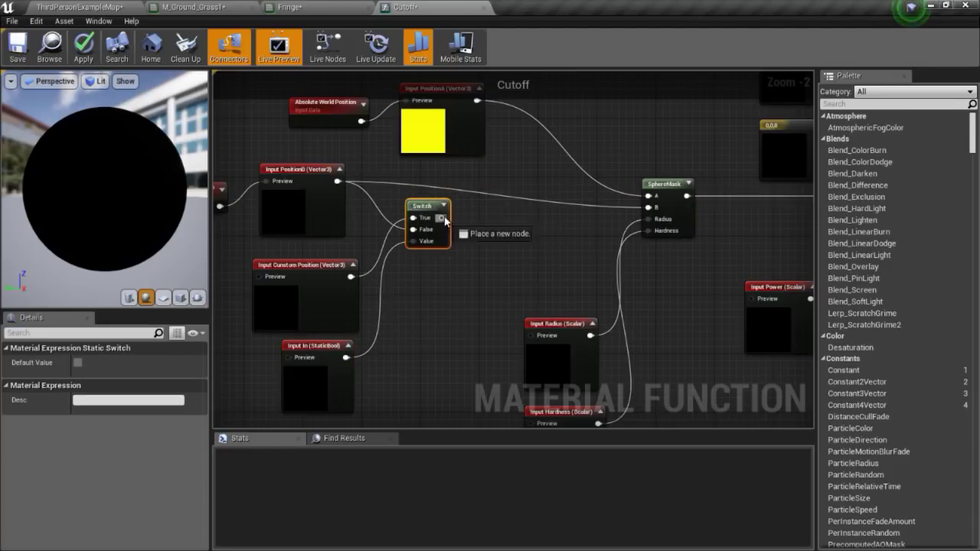
{"action": "right_click_drag", "start_coordinate": [525, 257], "coordinate": [639, 185]}
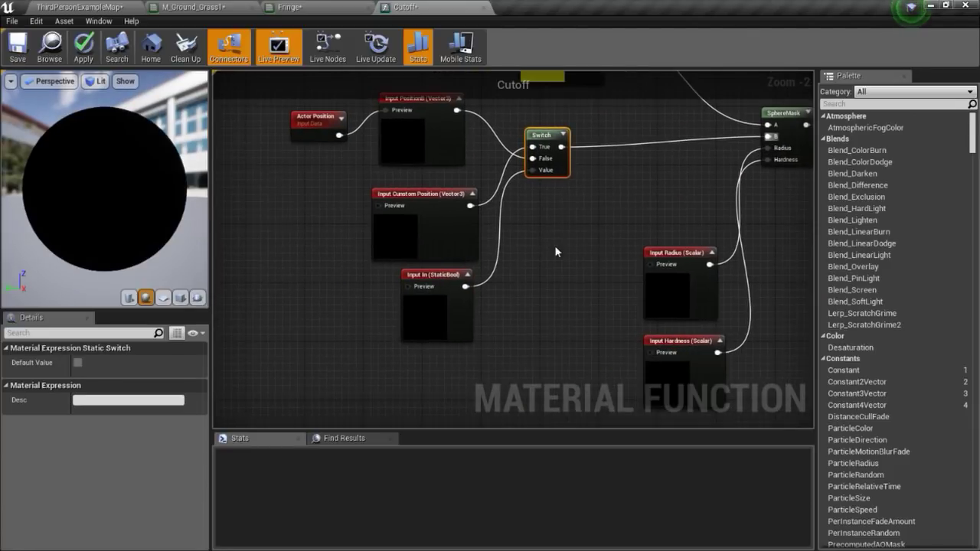
{"action": "left_click", "coordinate": [440, 279]}
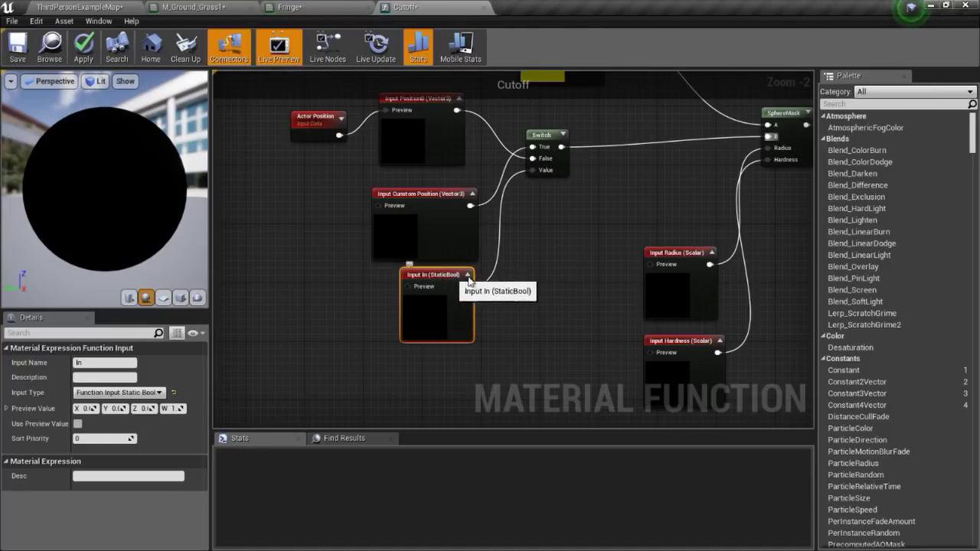
{"action": "right_click_drag", "start_coordinate": [549, 173], "coordinate": [525, 219]}
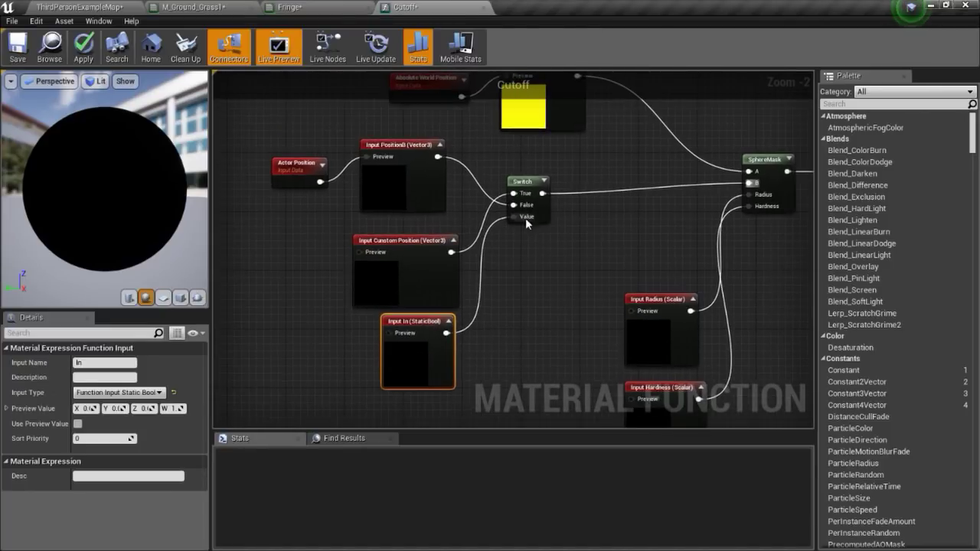
- Arrange the Custom Position, Actor Position and Input PositionB nodes around the Switch
{"action": "left_click", "coordinate": [406, 240]}
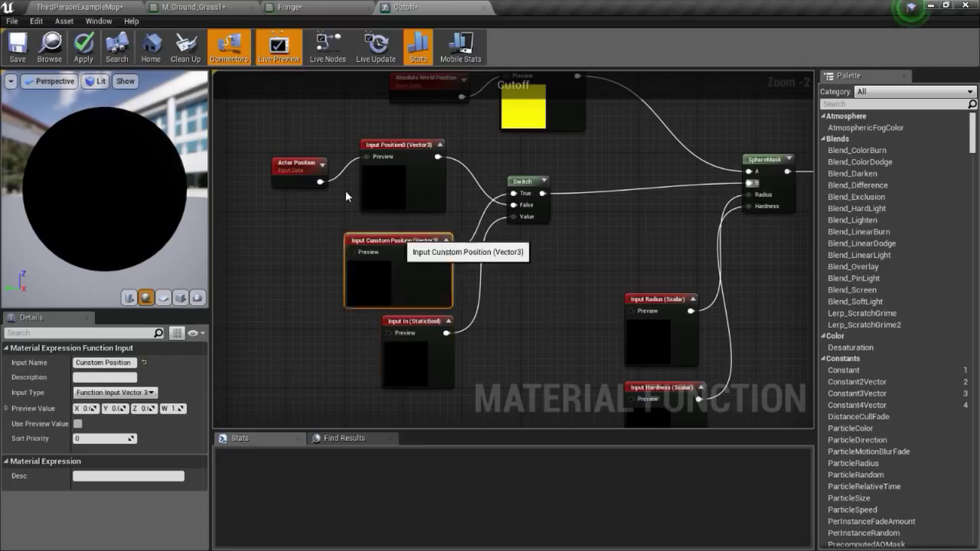
{"action": "left_click_drag", "start_coordinate": [406, 240], "coordinate": [281, 101]}
{"action": "left_click_drag", "start_coordinate": [374, 222], "coordinate": [335, 186]}
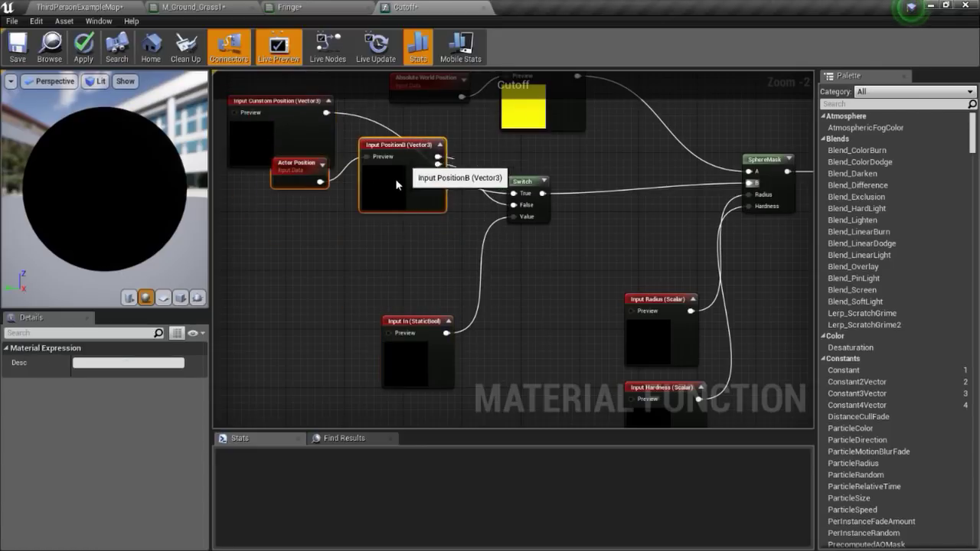
{"action": "left_click_drag", "start_coordinate": [395, 179], "coordinate": [360, 238]}
{"action": "right_click_drag", "start_coordinate": [417, 322], "coordinate": [417, 292]}
{"action": "left_click", "coordinate": [417, 292]}
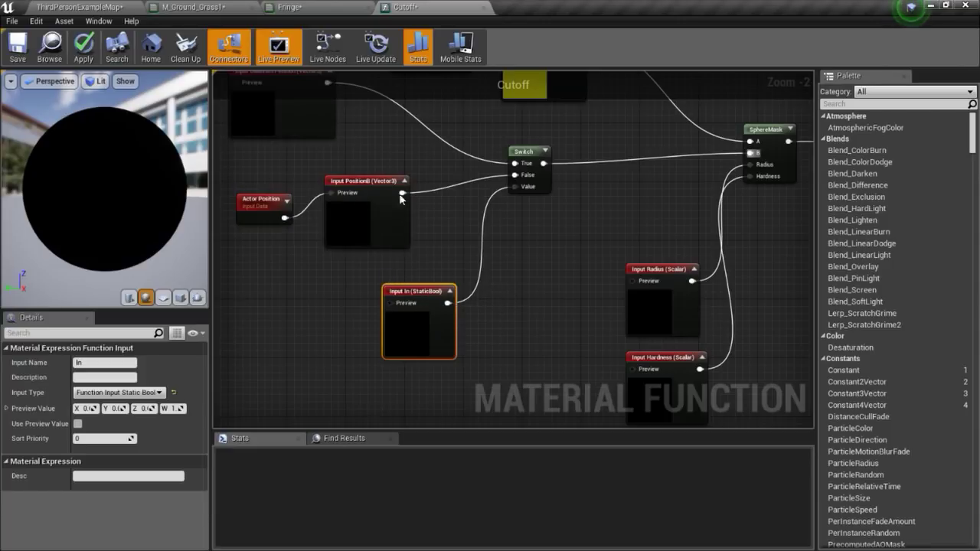
{"action": "mouse_move", "coordinate": [512, 246]}
{"action": "right_mouse_down"}
{"action": "mouse_move", "coordinate": [556, 245]}
{"action": "mouse_move", "coordinate": [510, 265]}
{"action": "mouse_move", "coordinate": [570, 252]}
{"action": "right_mouse_up"}
{"action": "right_click_drag", "start_coordinate": [397, 268], "coordinate": [431, 318]}
{"action": "left_click", "coordinate": [352, 133]}
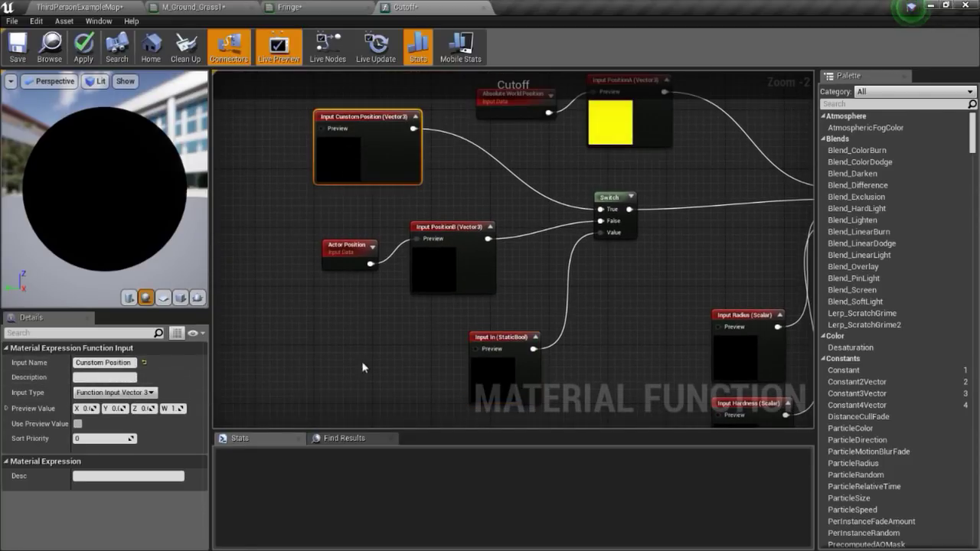
{"action": "left_click", "coordinate": [499, 337]}
{"action": "left_click", "coordinate": [99, 362]}
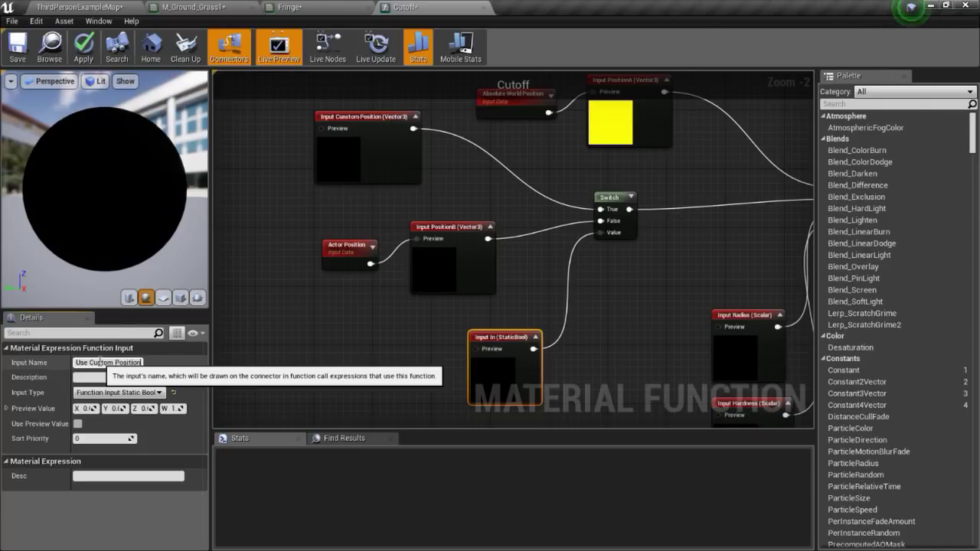
{"action": "type", "text": "?"}
- Rename the bool input to 'Use Custom Position?'
{"action": "key", "text": "Return"}
{"action": "right_click_drag", "start_coordinate": [502, 288], "coordinate": [447, 259]}
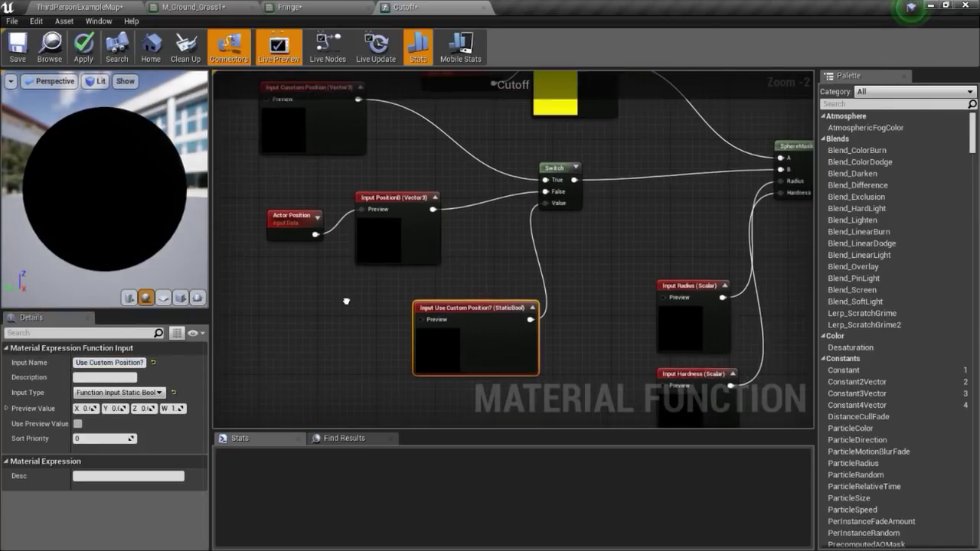
{"action": "right_click_drag", "start_coordinate": [593, 291], "coordinate": [445, 203]}
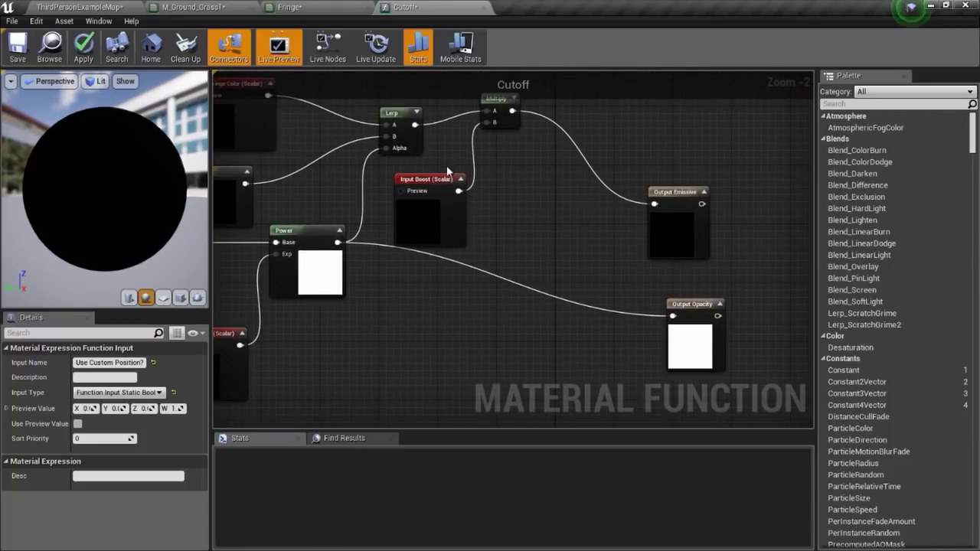
{"action": "left_click", "coordinate": [418, 191]}
{"action": "right_click_drag", "start_coordinate": [418, 197], "coordinate": [672, 195]}
{"action": "scroll", "coordinate": [672, 195], "scroll_direction": "down", "scroll_amount": 2}
{"action": "scroll", "coordinate": [448, 259], "scroll_direction": "up", "scroll_amount": 1}
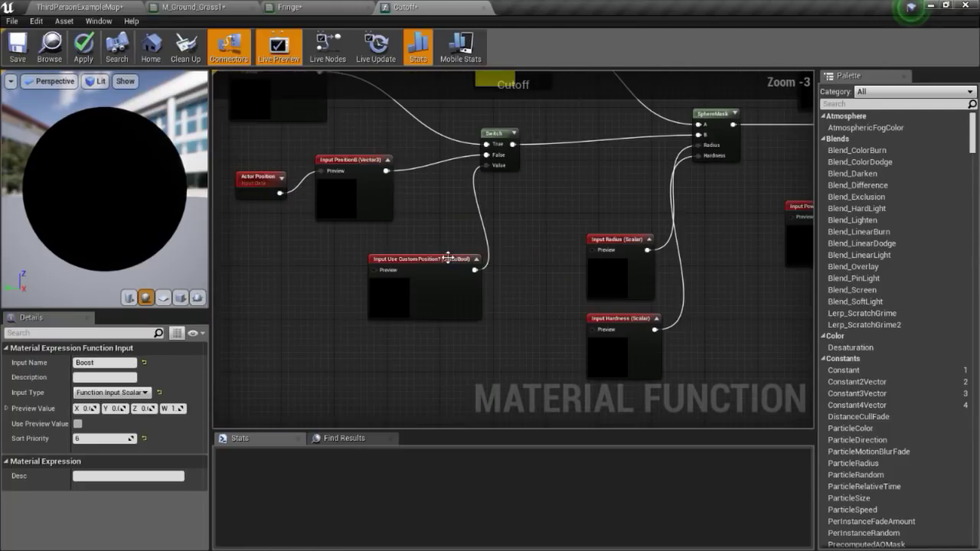
{"action": "right_click_drag", "start_coordinate": [448, 258], "coordinate": [536, 270]}
- Give Use Custom Position? sort priority 1 and Custom Position sort priority 8
{"action": "left_click", "coordinate": [536, 269]}
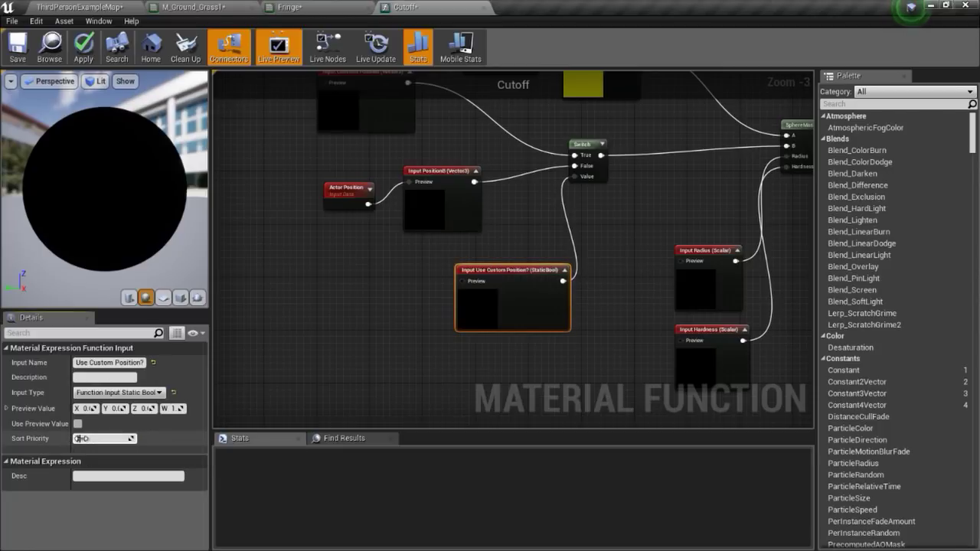
{"action": "type", "text": "1"}
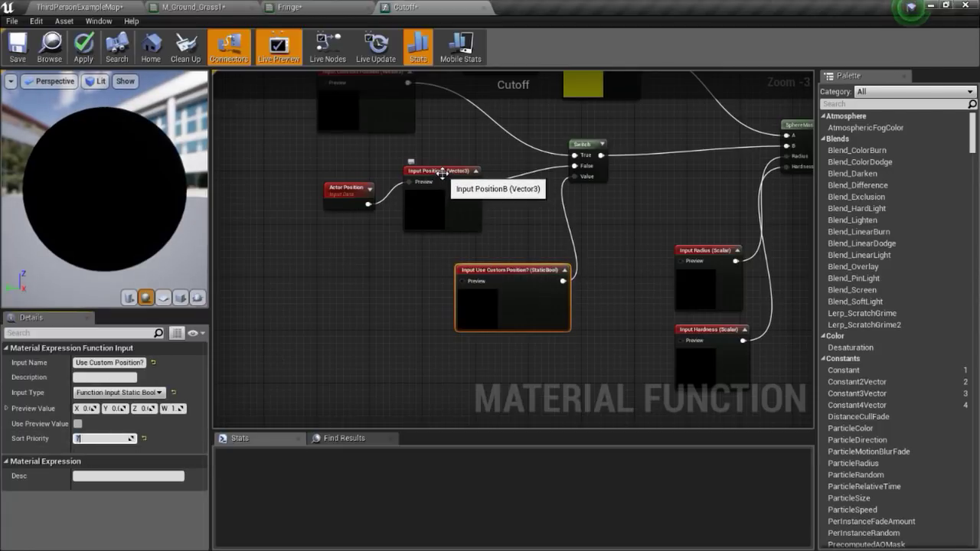
{"action": "right_click_drag", "start_coordinate": [385, 102], "coordinate": [381, 153]}
{"action": "left_click", "coordinate": [380, 153]}
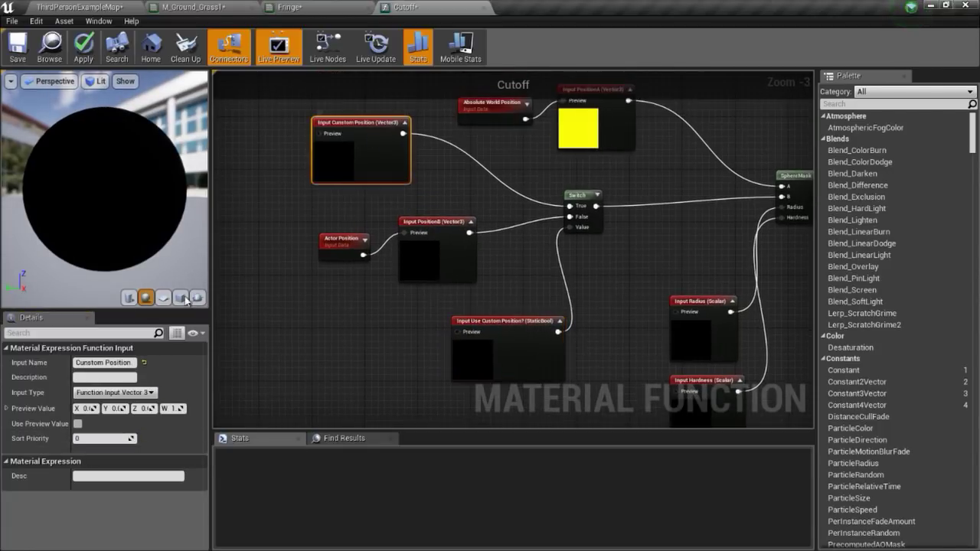
{"action": "left_click", "coordinate": [95, 437]}
{"action": "type", "text": "8"}
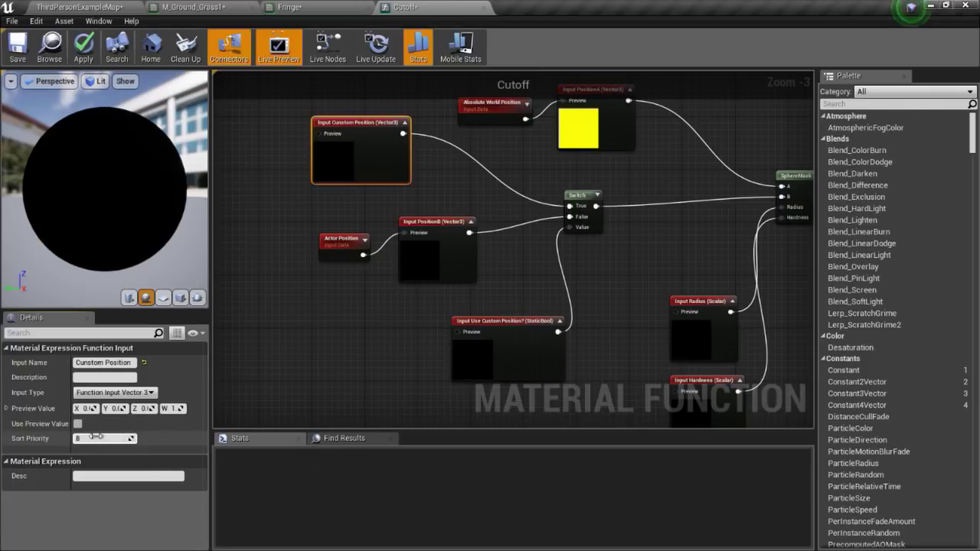
{"action": "key", "text": "Return"}
- Apply the Cutoff function changes
{"action": "scroll", "coordinate": [653, 305], "scroll_direction": "down", "scroll_amount": 2}
{"action": "right_click_drag", "start_coordinate": [655, 318], "coordinate": [489, 349]}
{"action": "scroll", "coordinate": [565, 285], "scroll_direction": "up", "scroll_amount": 2}
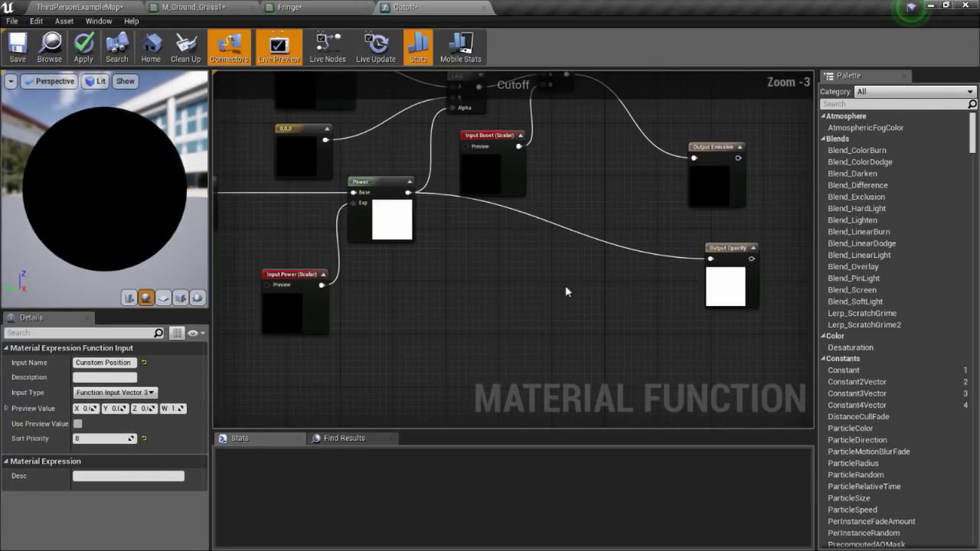
{"action": "mouse_move", "coordinate": [566, 289]}
{"action": "right_mouse_down"}
{"action": "mouse_move", "coordinate": [583, 317]}
{"action": "mouse_move", "coordinate": [604, 284]}
{"action": "mouse_move", "coordinate": [580, 246]}
{"action": "right_mouse_up"}
{"action": "scroll", "coordinate": [600, 284], "scroll_direction": "down", "scroll_amount": 2}
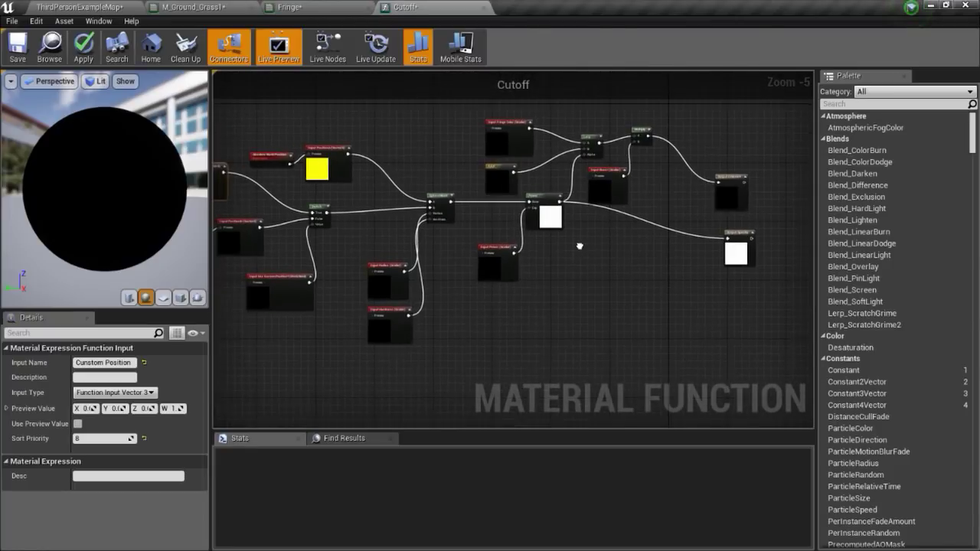
{"action": "left_click", "coordinate": [90, 61]}
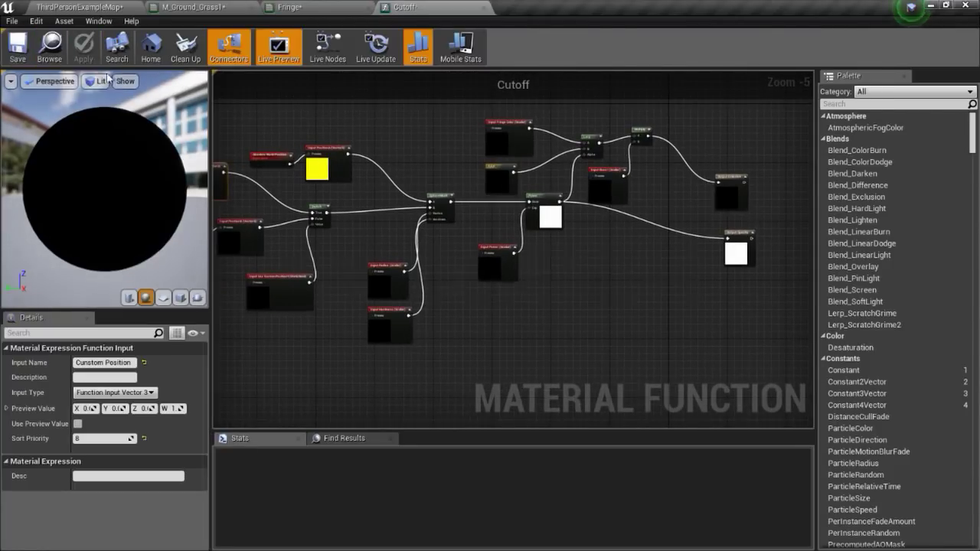
- Create a new Material named Cutoff_mat in the Cutoffeffect folder and open it
{"action": "left_click", "coordinate": [110, 6]}
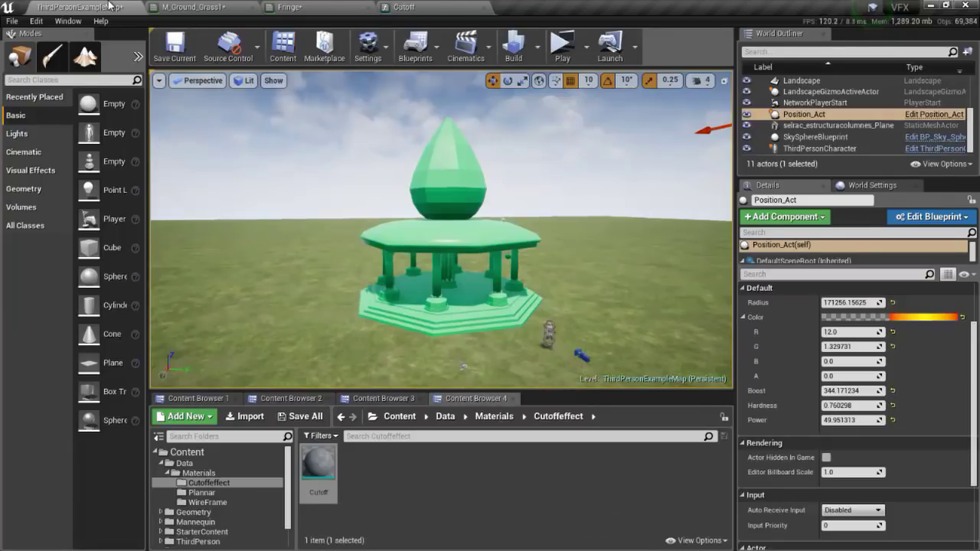
{"action": "right_click", "coordinate": [388, 460]}
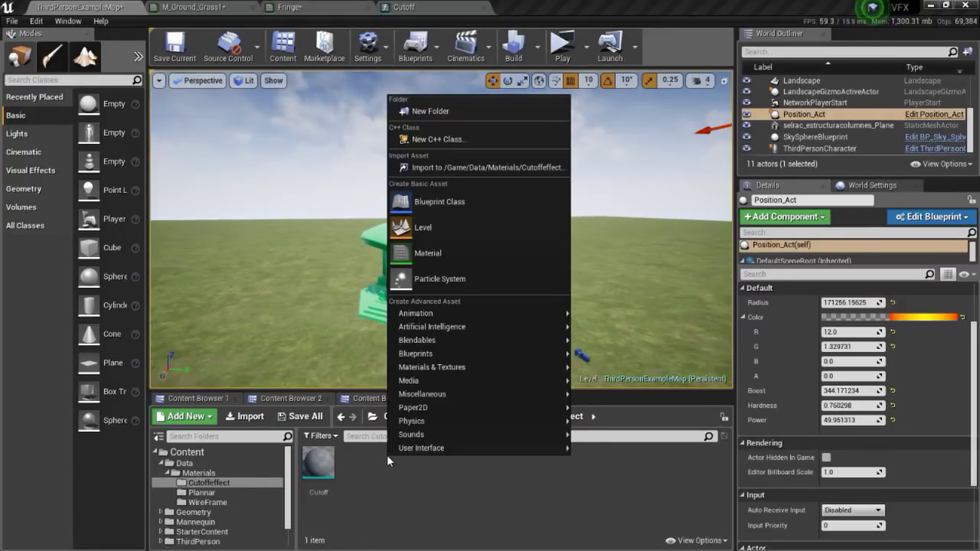
{"action": "left_click", "coordinate": [429, 252]}
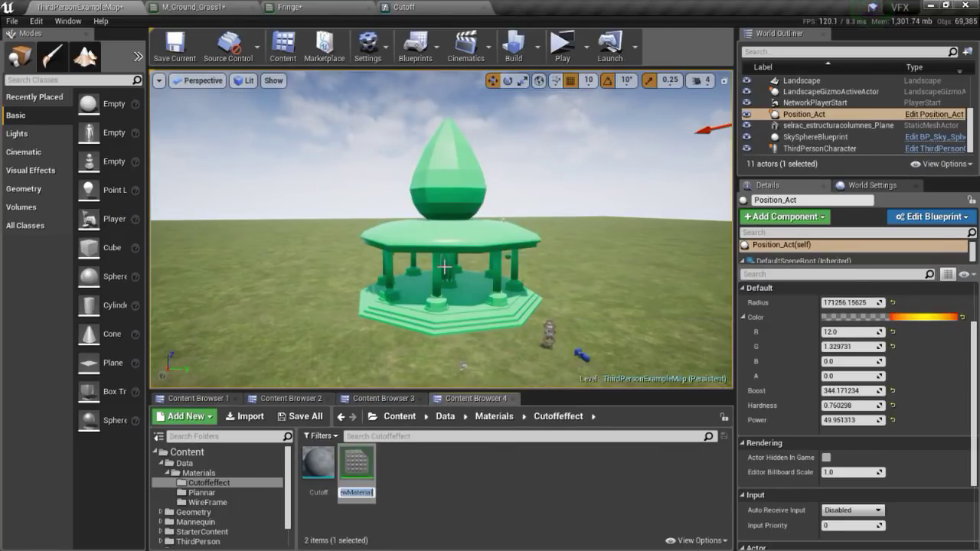
{"action": "type", "text": "Cutoff"}
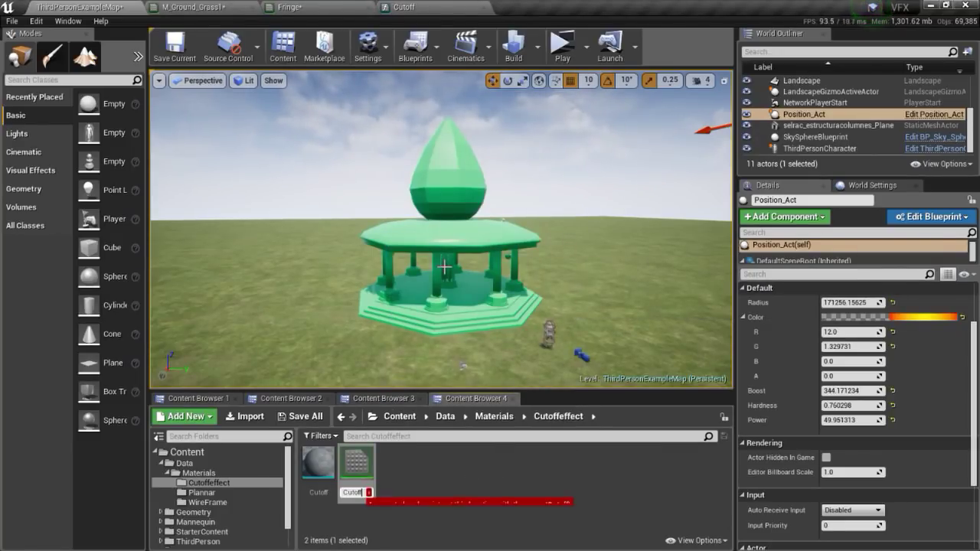
{"action": "type", "text": "_ma"}
{"action": "type", "text": "t"}
{"action": "key", "text": "Return"}
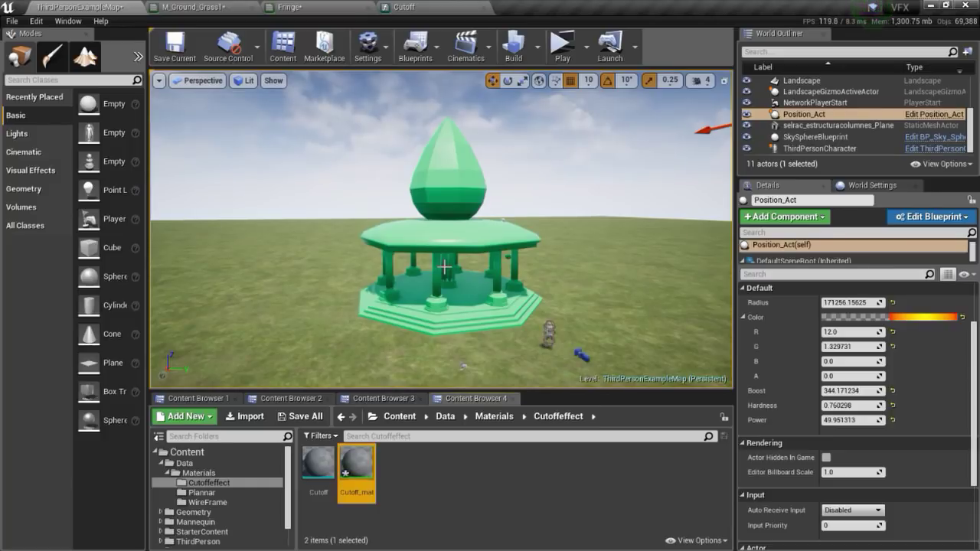
{"action": "double_click", "coordinate": [357, 466]}
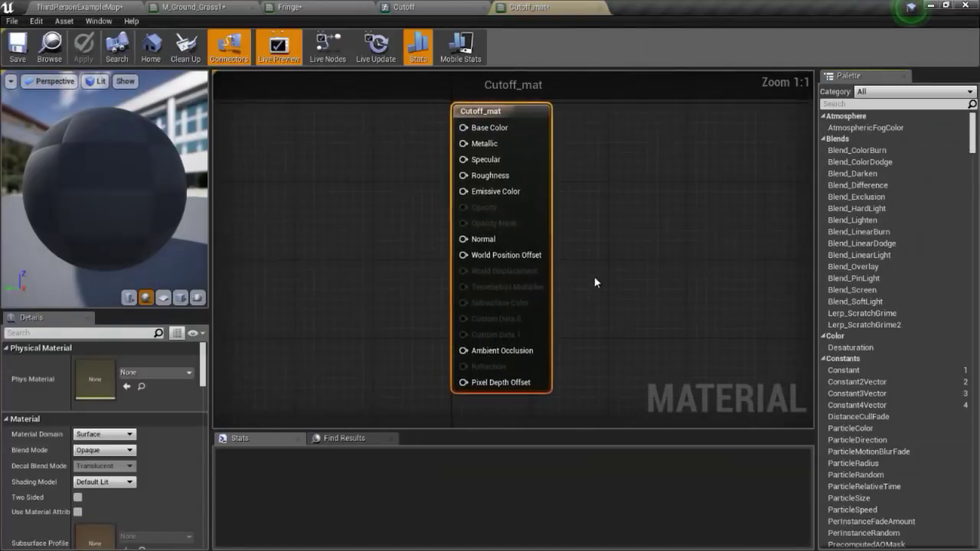
- Place the Cutoff material function in the Cutoff_mat graph
{"action": "left_click", "coordinate": [115, 7]}
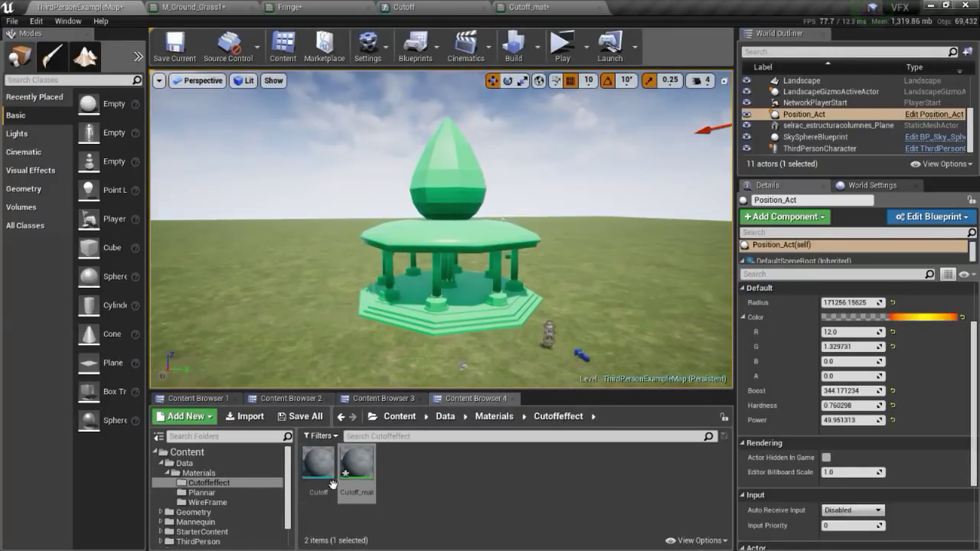
{"action": "mouse_move", "coordinate": [332, 484]}
{"action": "left_mouse_down"}
{"action": "mouse_move", "coordinate": [537, 4]}
{"action": "mouse_move", "coordinate": [448, 203]}
{"action": "left_mouse_up"}
{"action": "right_click_drag", "start_coordinate": [499, 219], "coordinate": [562, 255]}
- Feed Base Color from a constant colour with blue set to 1
{"action": "left_click", "coordinate": [408, 142]}
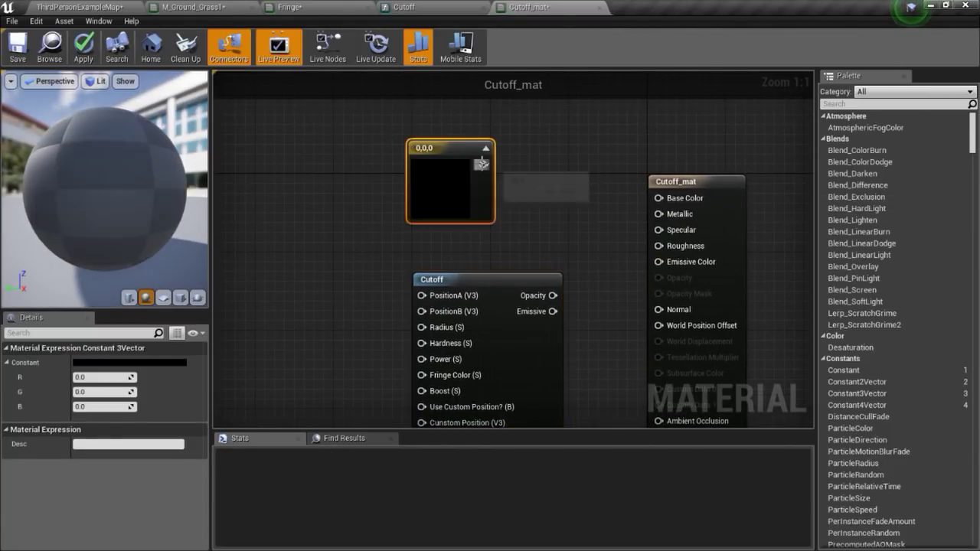
{"action": "left_click_drag", "start_coordinate": [481, 163], "coordinate": [658, 198]}
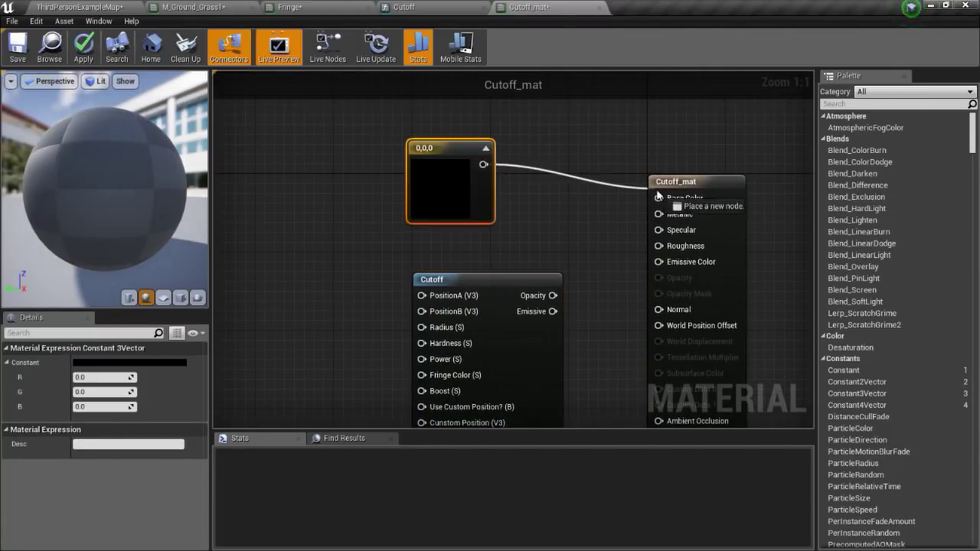
{"action": "left_click", "coordinate": [106, 405]}
{"action": "type", "text": "1"}
{"action": "key", "text": "Return"}
- Set the material's Blend Mode to Masked
{"action": "right_click_drag", "start_coordinate": [417, 281], "coordinate": [424, 199]}
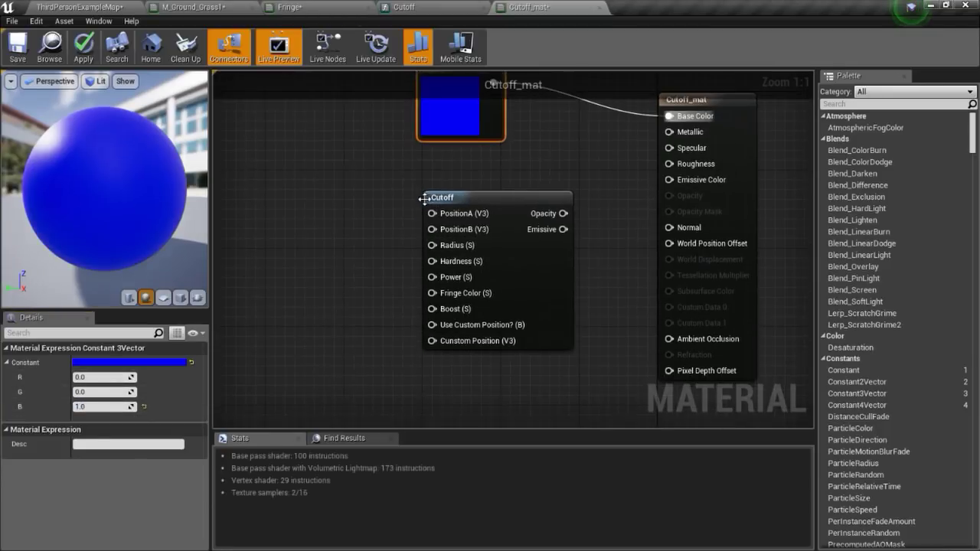
{"action": "left_click", "coordinate": [715, 137]}
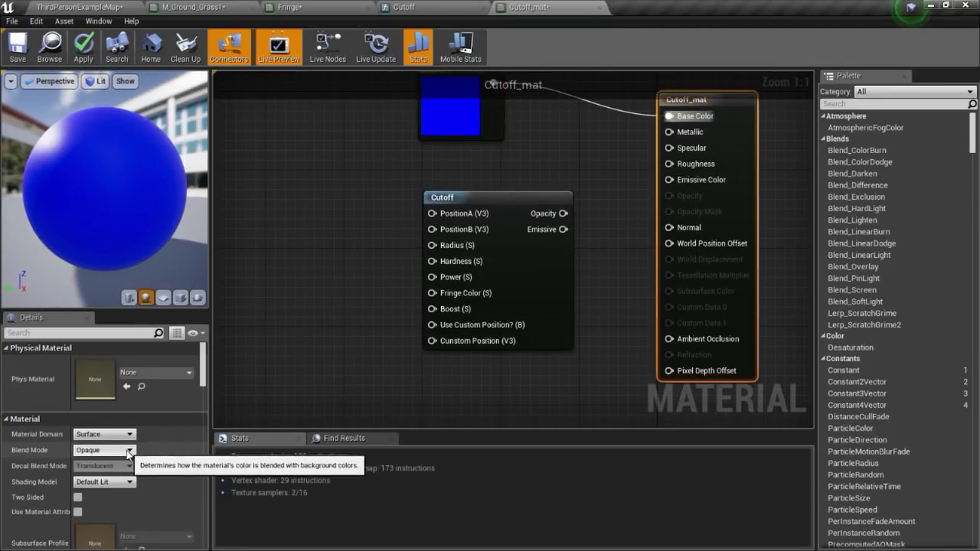
{"action": "left_click", "coordinate": [103, 450]}
- Wire Cutoff's Opacity to Opacity Mask and its Emissive to Emissive Color
{"action": "right_click_drag", "start_coordinate": [369, 307], "coordinate": [309, 294]}
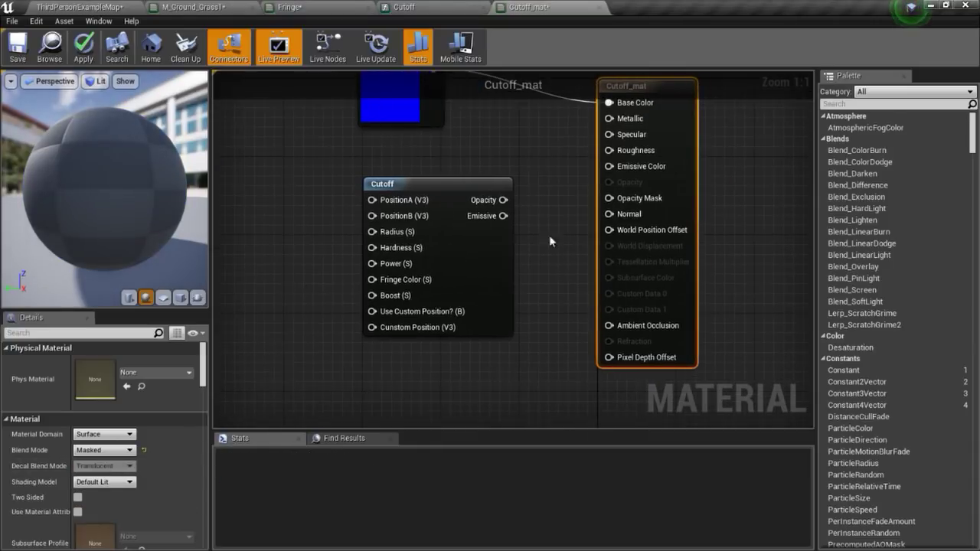
{"action": "mouse_move", "coordinate": [478, 203]}
{"action": "left_mouse_down"}
{"action": "mouse_move", "coordinate": [427, 183]}
{"action": "mouse_move", "coordinate": [655, 201]}
{"action": "left_mouse_up"}
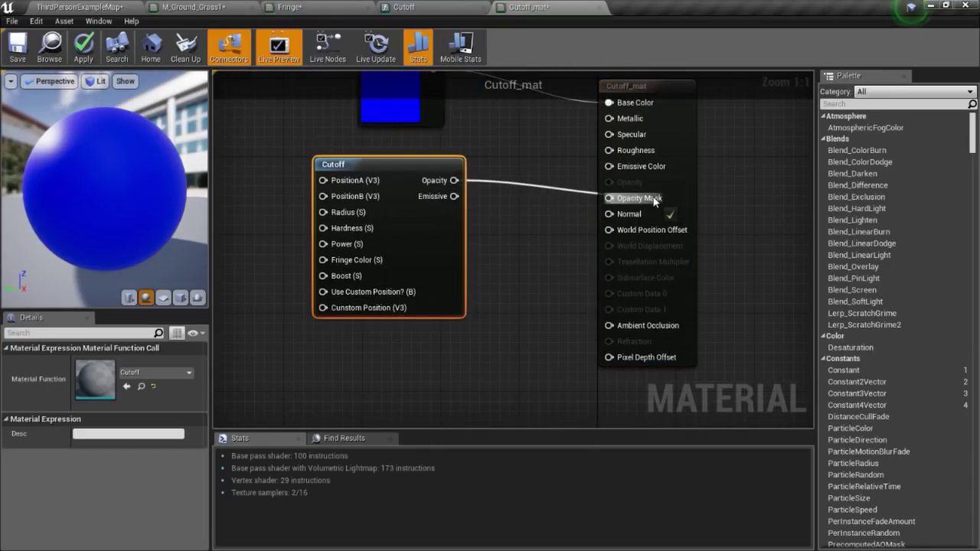
{"action": "left_click_drag", "start_coordinate": [454, 196], "coordinate": [650, 166]}
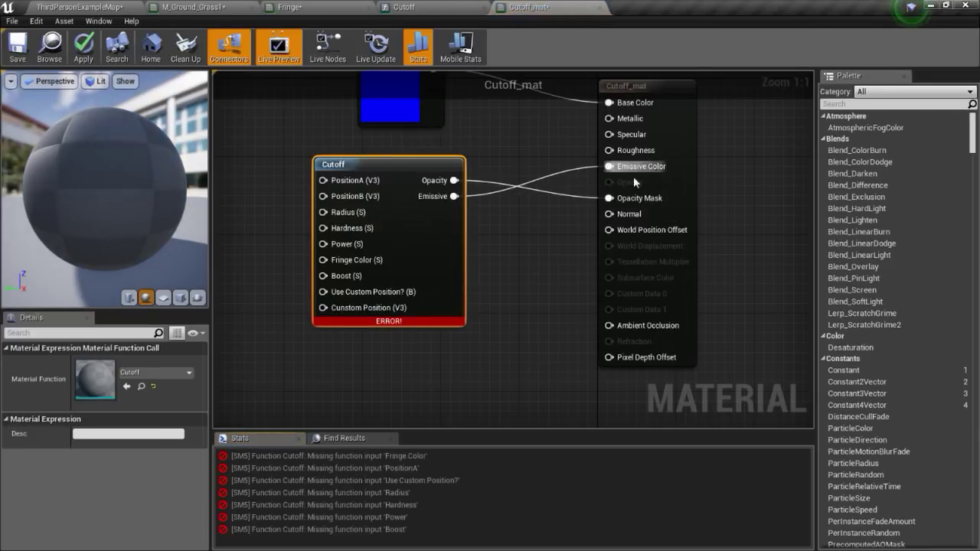
{"action": "right_click_drag", "start_coordinate": [329, 201], "coordinate": [481, 203]}
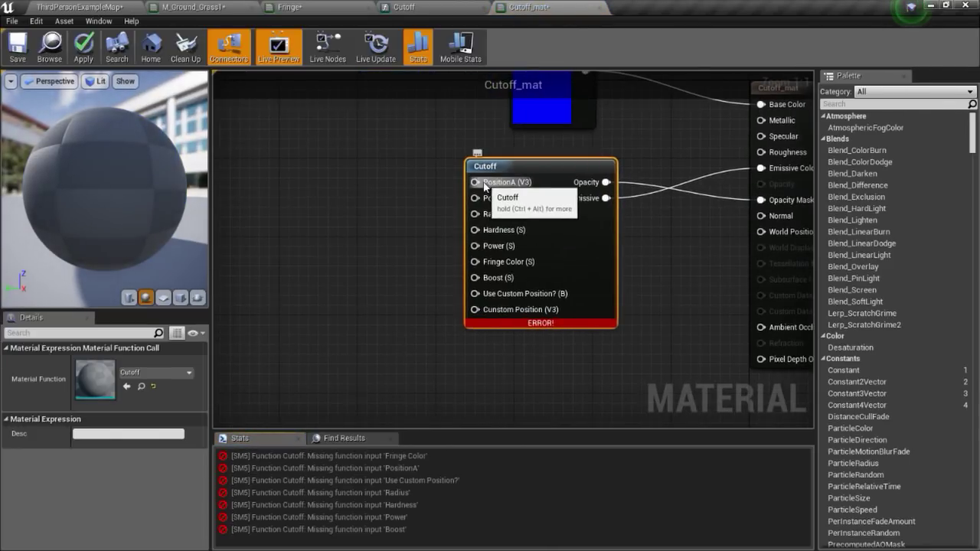
- Add an Absolute World Position node and wire it to Cutoff's PositionA
{"action": "right_click_drag", "start_coordinate": [424, 191], "coordinate": [512, 190]}
{"action": "right_click", "coordinate": [356, 174]}
{"action": "type", "text": "world"}
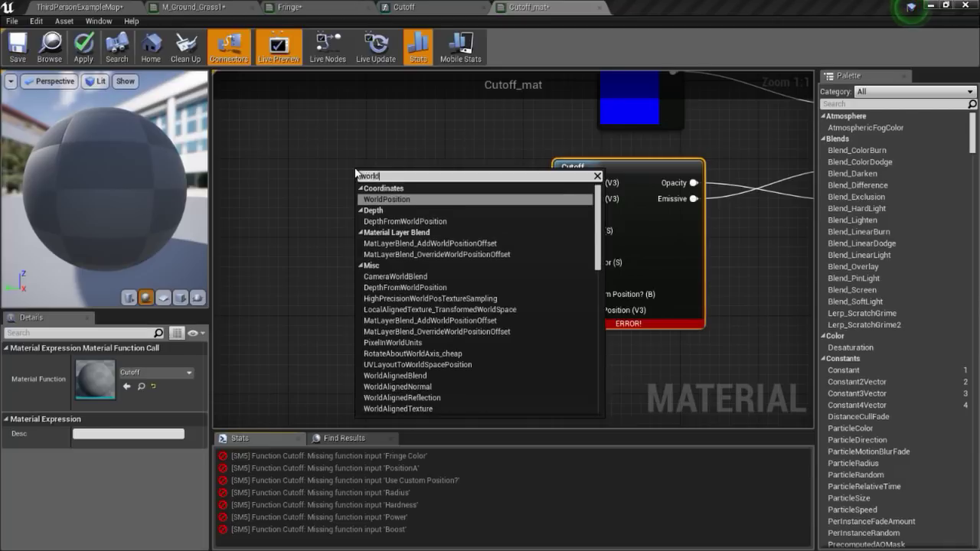
{"action": "key", "text": "Return"}
{"action": "left_click_drag", "start_coordinate": [454, 200], "coordinate": [564, 183]}
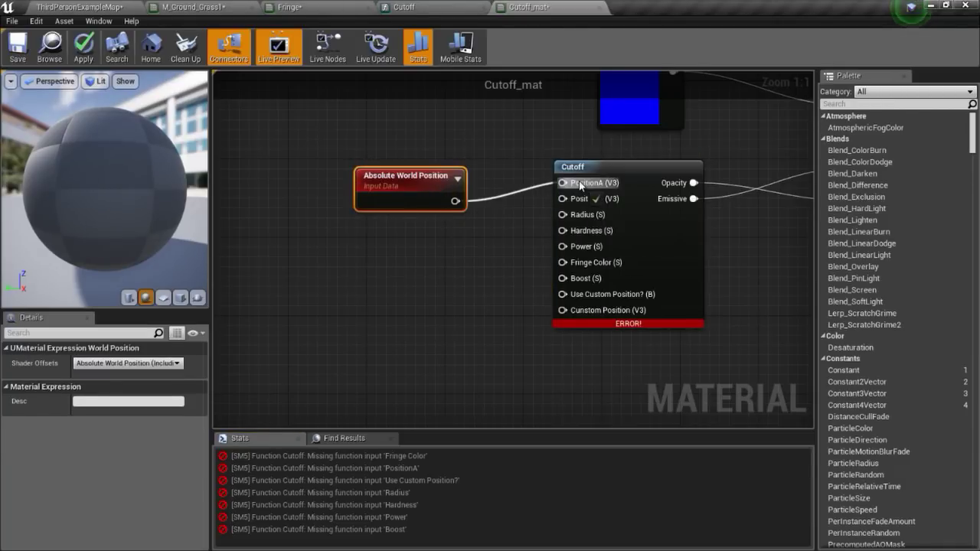
{"action": "left_click_drag", "start_coordinate": [447, 174], "coordinate": [430, 147]}
- Add an Actor Position node below it and wire it to PositionB
{"action": "right_click", "coordinate": [423, 238]}
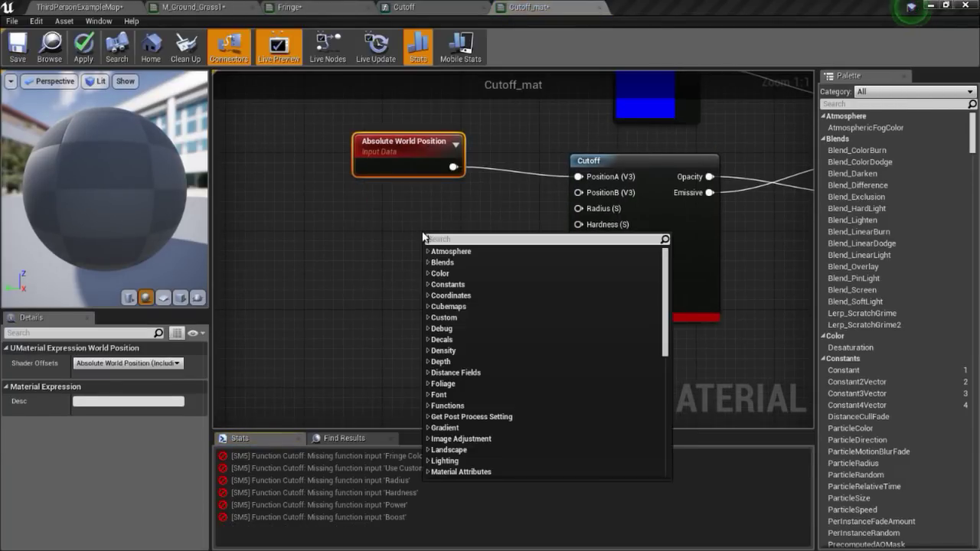
{"action": "type", "text": "ac"}
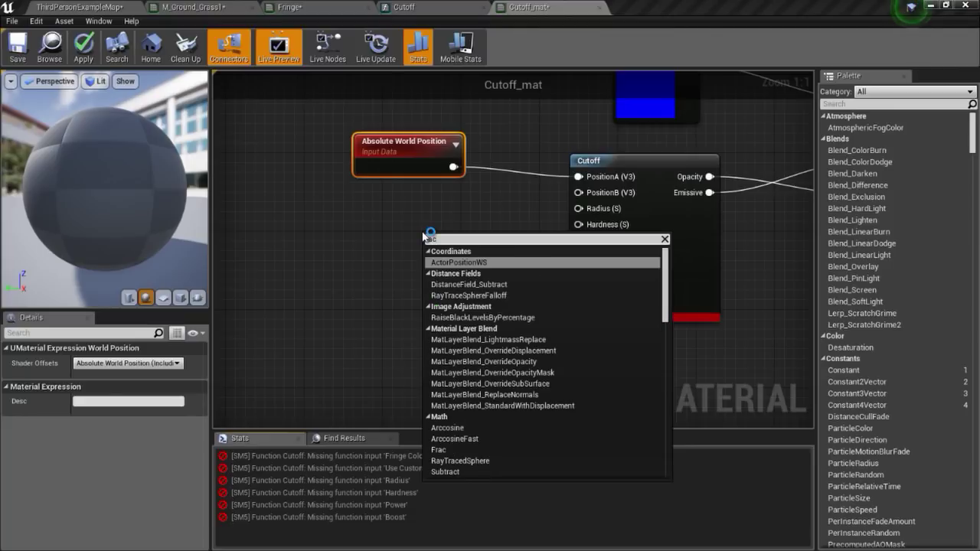
{"action": "key", "text": "Return"}
{"action": "left_click_drag", "start_coordinate": [421, 237], "coordinate": [372, 189]}
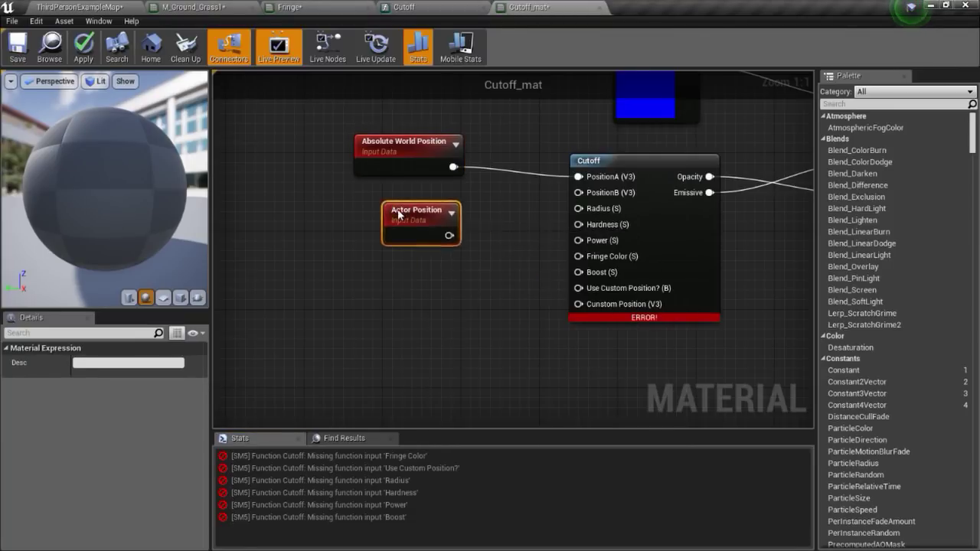
{"action": "left_click_drag", "start_coordinate": [439, 215], "coordinate": [579, 192]}
{"action": "right_click_drag", "start_coordinate": [457, 252], "coordinate": [503, 213]}
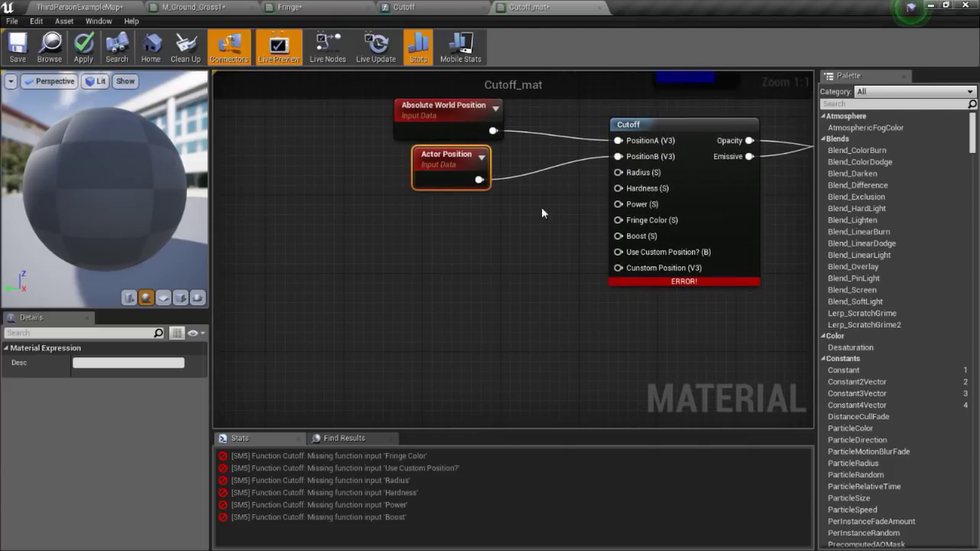
- Delete the stray Add node and place a new scalar parameter
{"action": "left_click", "coordinate": [455, 238]}
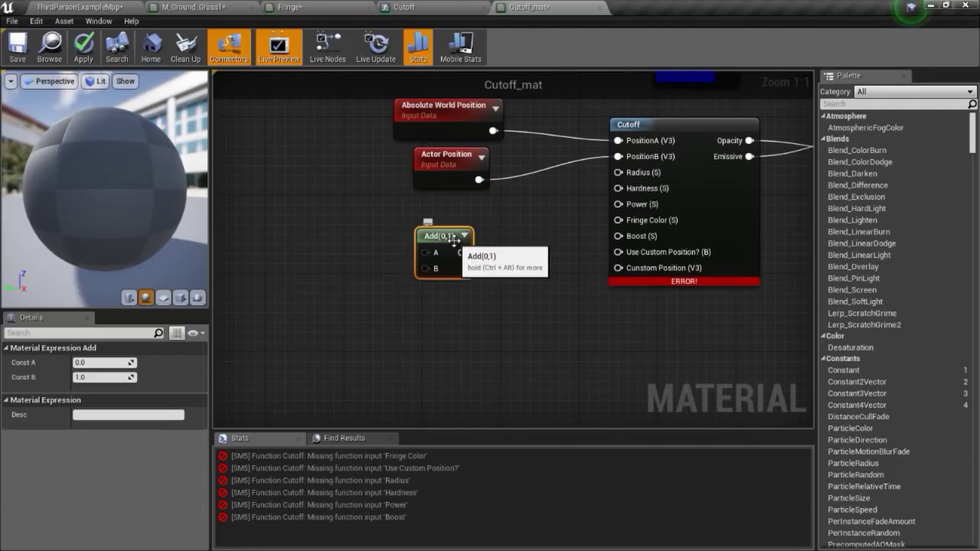
{"action": "key", "text": "Delete"}
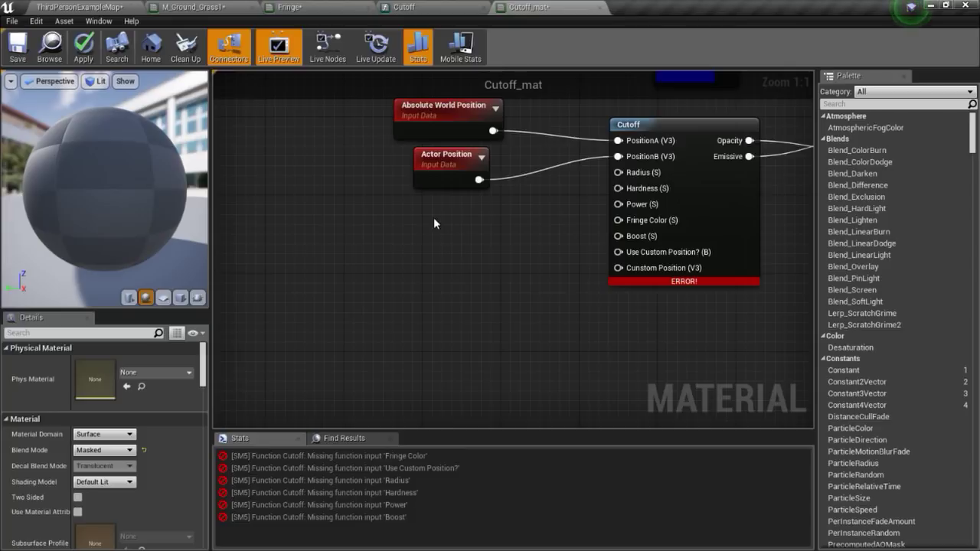
{"action": "left_click", "coordinate": [433, 223]}
- Wire the scalar parameter to Radius and name it Radius
{"action": "left_click_drag", "start_coordinate": [483, 249], "coordinate": [618, 173]}
{"action": "left_click", "coordinate": [113, 363]}
{"action": "type", "text": "Radi"}
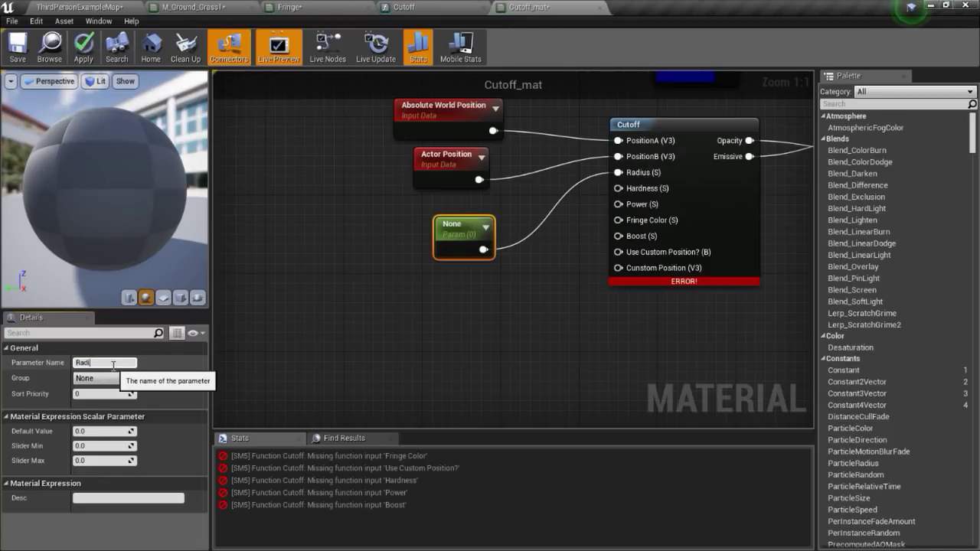
{"action": "type", "text": "us"}
{"action": "key", "text": "Return"}
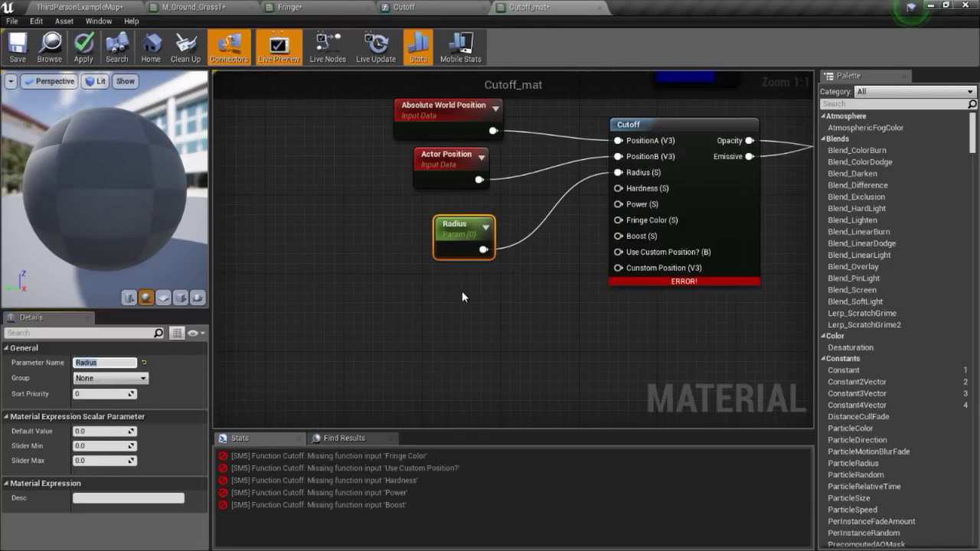
{"action": "type", "text": "s"}
{"action": "left_click", "coordinate": [464, 290]}
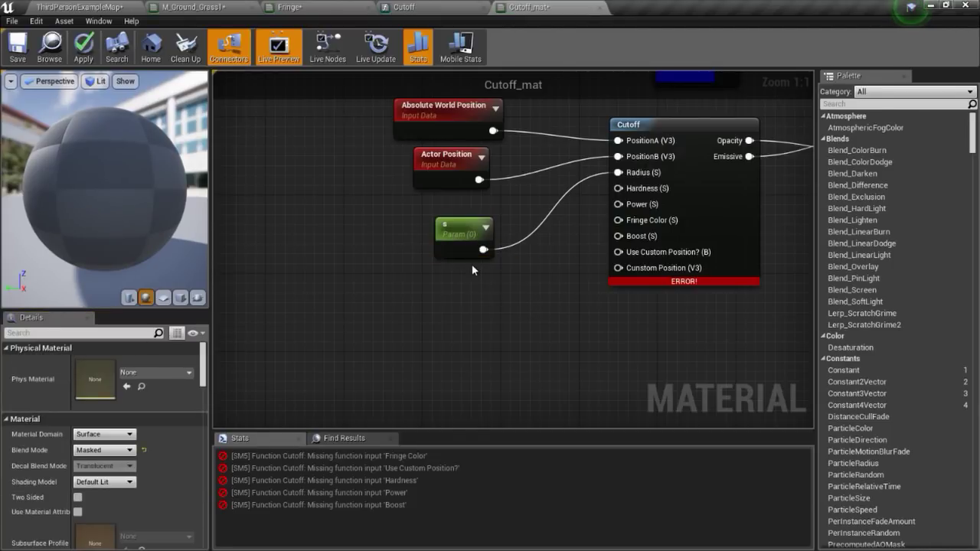
{"action": "key", "text": "ctrl+z"}
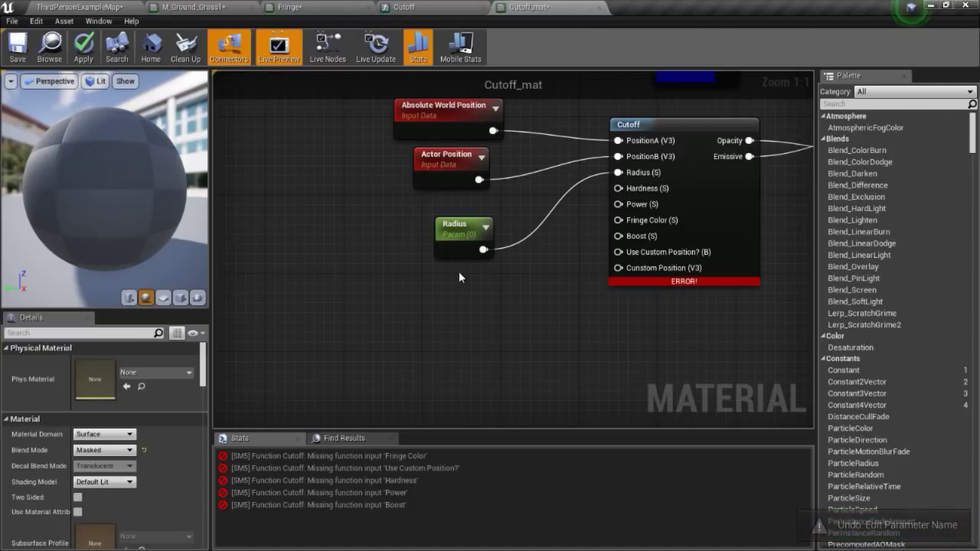
- Add a scalar parameter named Hardess feeding Cutoff's Hardness input
{"action": "left_click", "coordinate": [459, 271]}
{"action": "mouse_move", "coordinate": [474, 291]}
{"action": "left_mouse_down"}
{"action": "mouse_move", "coordinate": [464, 291]}
{"action": "mouse_move", "coordinate": [628, 191]}
{"action": "left_mouse_up"}
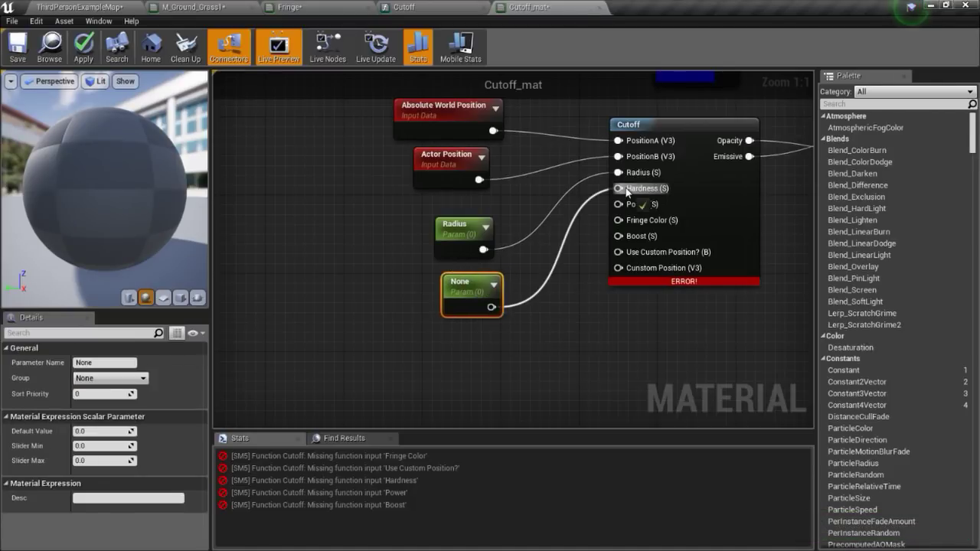
{"action": "left_click", "coordinate": [114, 363]}
{"action": "type", "text": "Harde"}
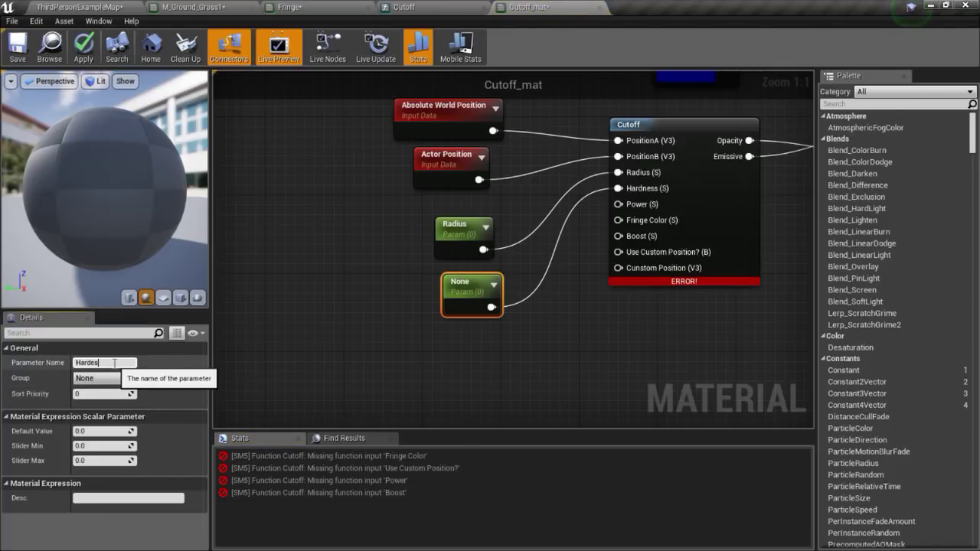
{"action": "type", "text": "s"}
{"action": "key", "text": "Return"}
- Add a Power scalar parameter into Power and place a vector parameter below
{"action": "right_click_drag", "start_coordinate": [698, 195], "coordinate": [673, 157]}
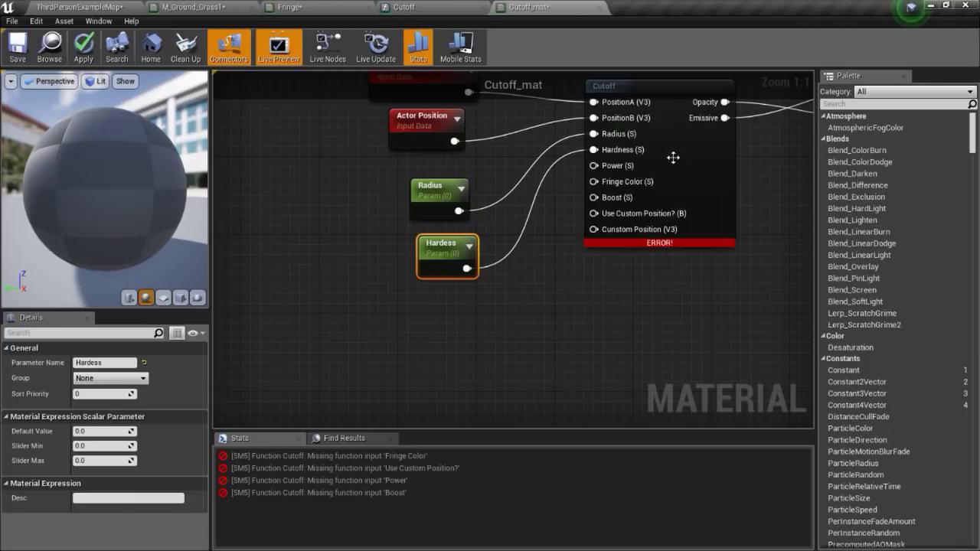
{"action": "left_click", "coordinate": [430, 309]}
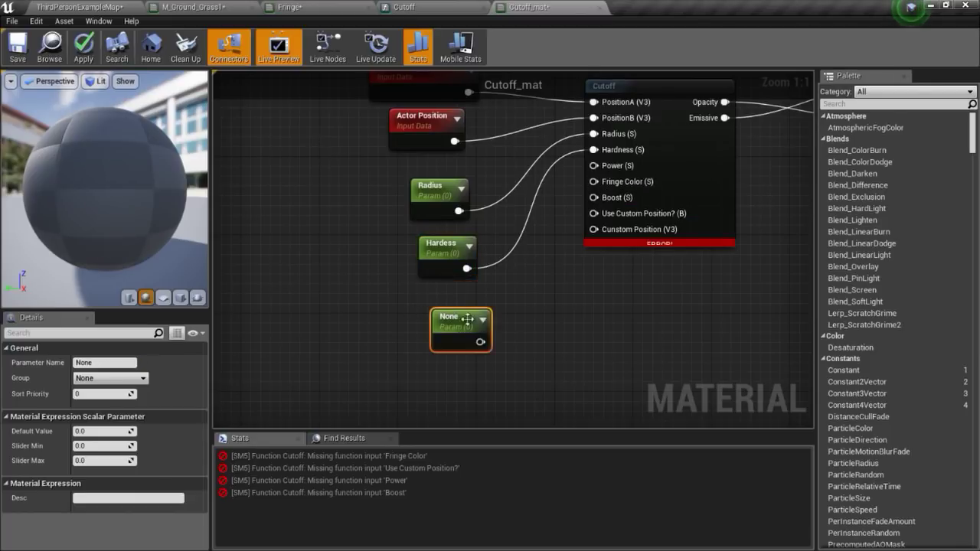
{"action": "left_click_drag", "start_coordinate": [480, 341], "coordinate": [614, 172]}
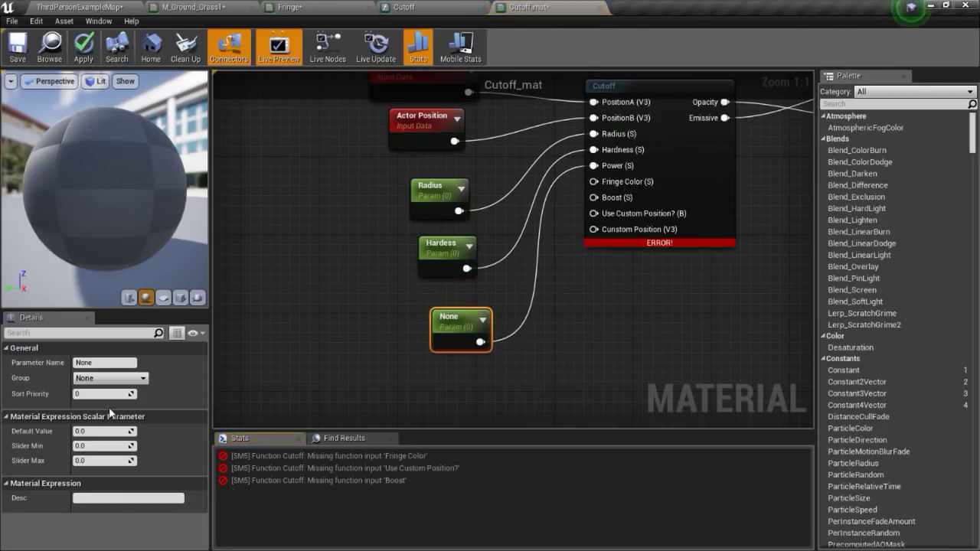
{"action": "left_click", "coordinate": [95, 363]}
{"action": "type", "text": "Power"}
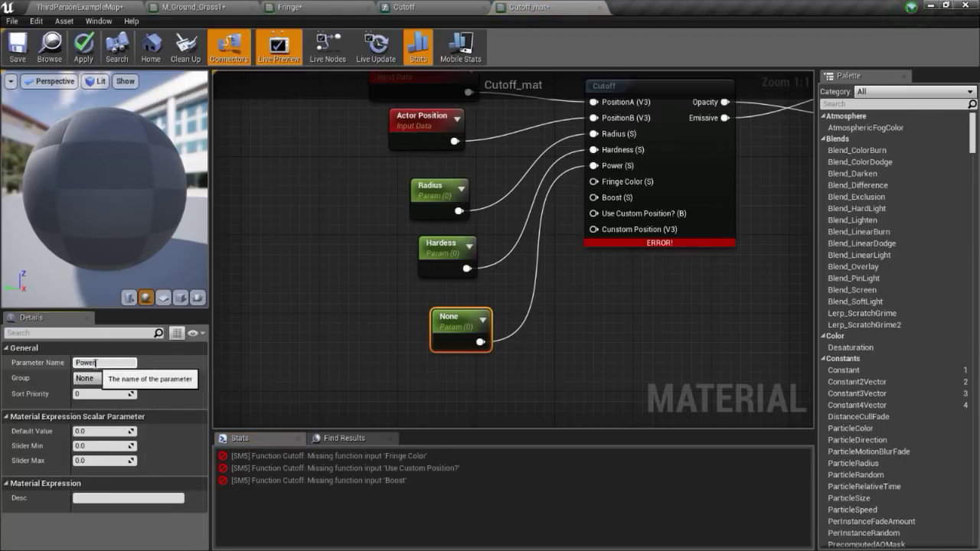
{"action": "key", "text": "Return"}
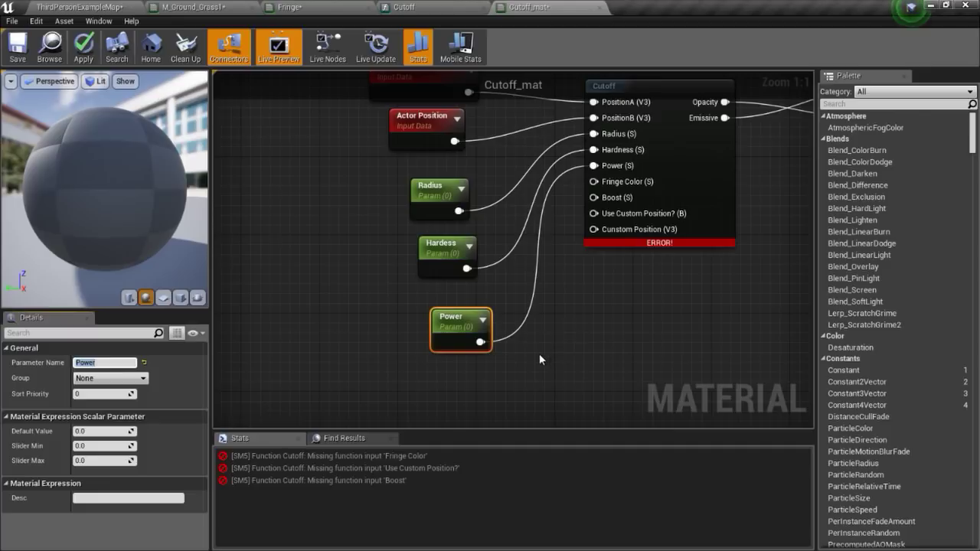
{"action": "right_click_drag", "start_coordinate": [536, 358], "coordinate": [549, 310]}
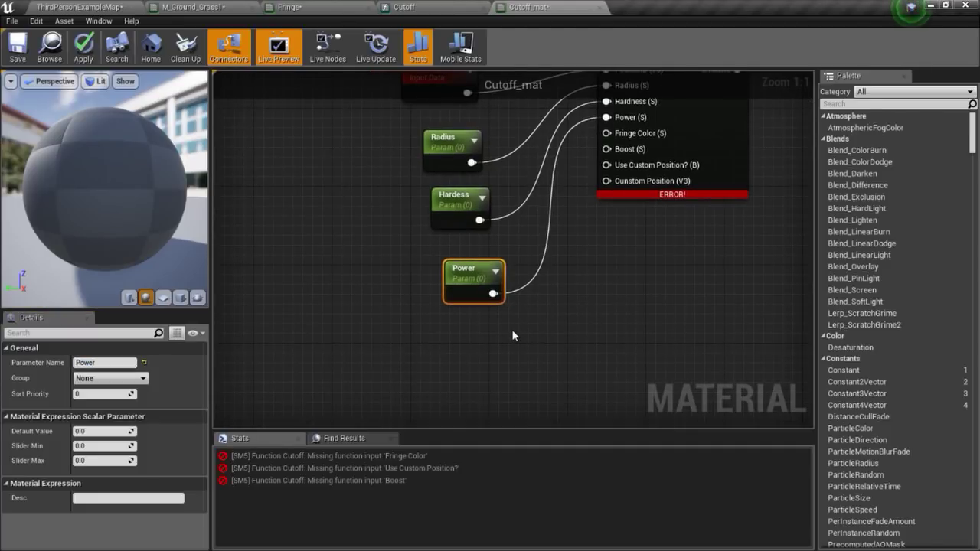
{"action": "left_click", "coordinate": [452, 335]}
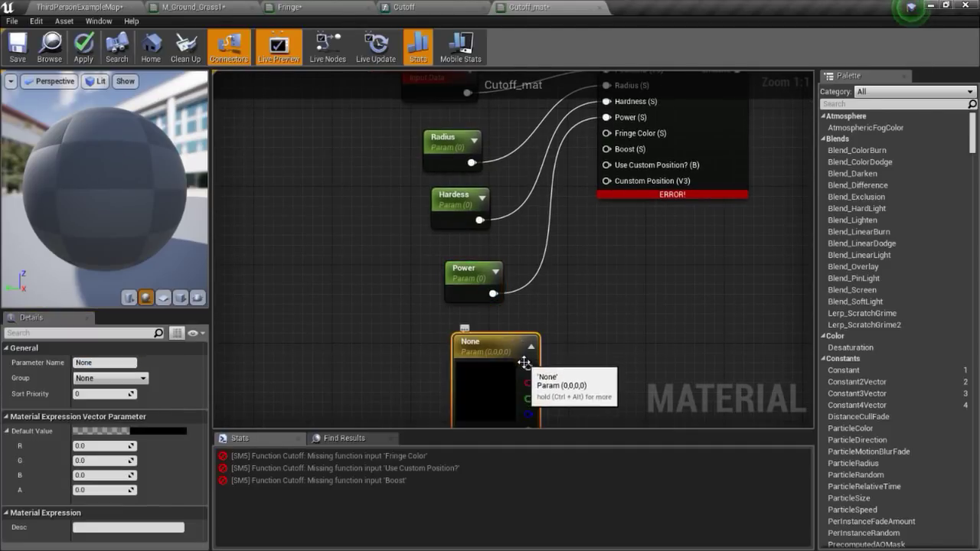
- Wire the vector parameter to Fringe Color and name it Color
{"action": "mouse_move", "coordinate": [529, 366]}
{"action": "left_mouse_down"}
{"action": "mouse_move", "coordinate": [603, 214]}
{"action": "mouse_move", "coordinate": [606, 134]}
{"action": "left_mouse_up"}
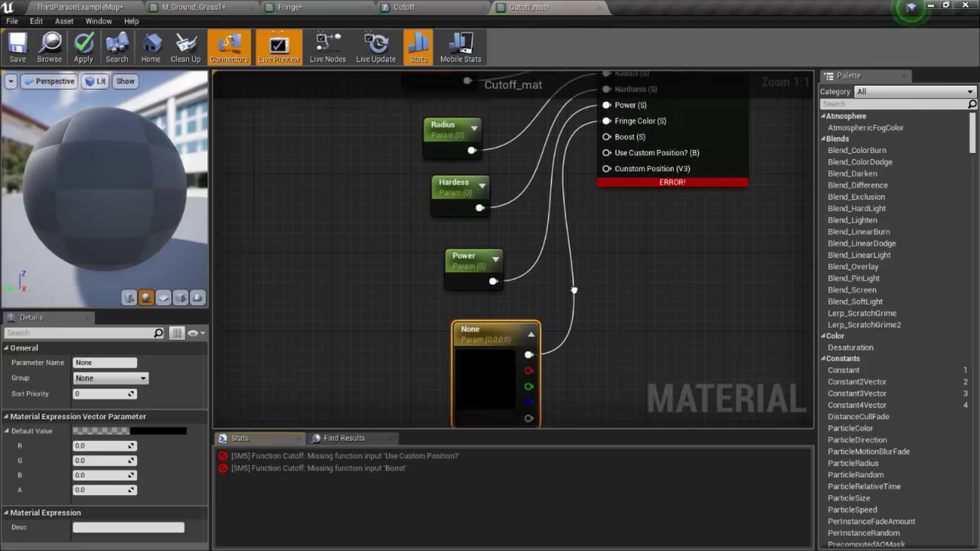
{"action": "left_click", "coordinate": [84, 363]}
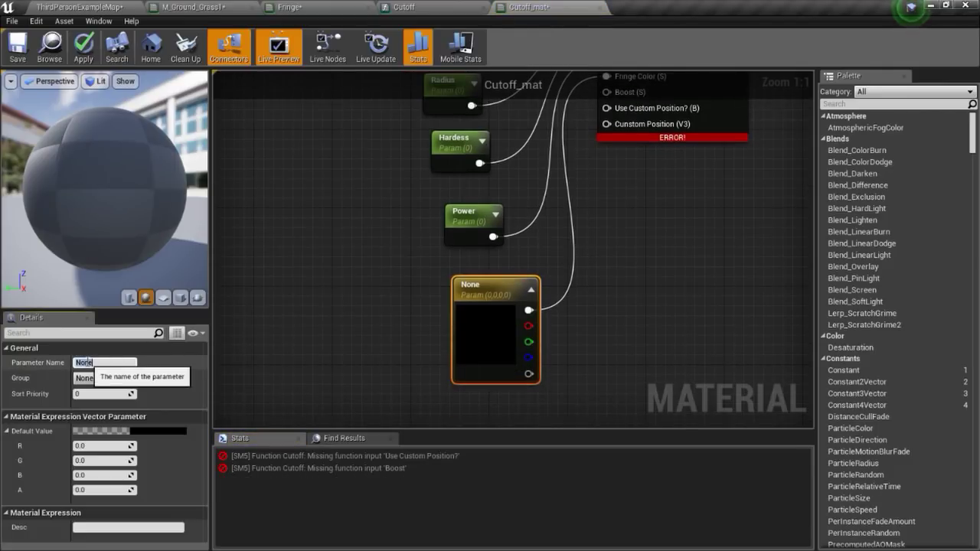
{"action": "type", "text": "Color"}
{"action": "key", "text": "Return"}
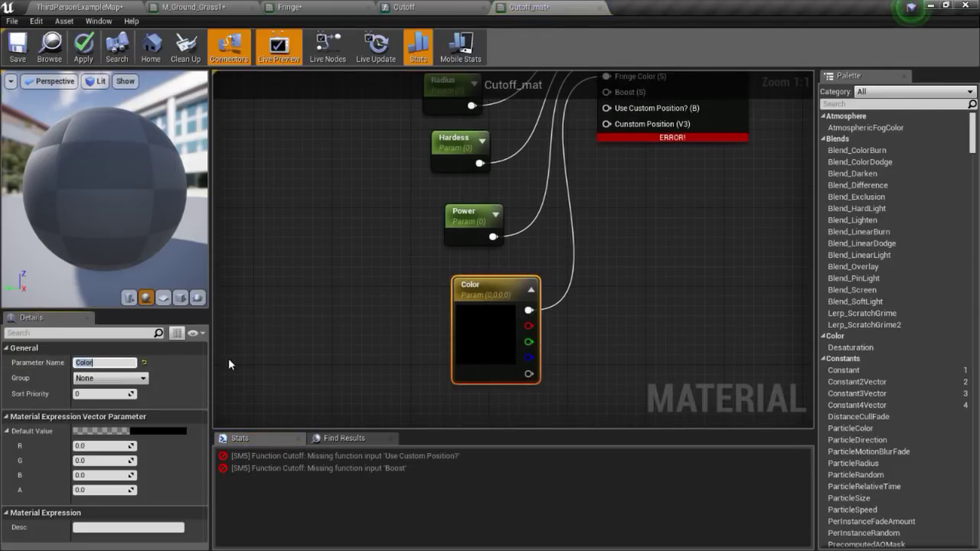
{"action": "mouse_move", "coordinate": [631, 227]}
{"action": "right_mouse_down"}
{"action": "mouse_move", "coordinate": [566, 255]}
{"action": "mouse_move", "coordinate": [555, 220]}
{"action": "right_mouse_up"}
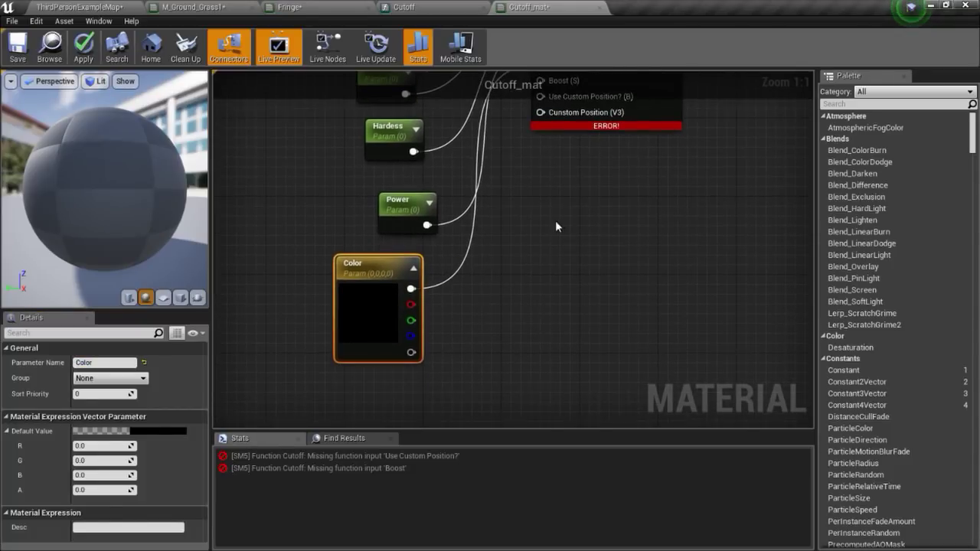
- Add a scalar parameter named Boost feeding Cutoff's Boost input
{"action": "left_click", "coordinate": [487, 278]}
{"action": "right_click_drag", "start_coordinate": [498, 291], "coordinate": [473, 341]}
{"action": "left_click_drag", "start_coordinate": [513, 355], "coordinate": [534, 132]}
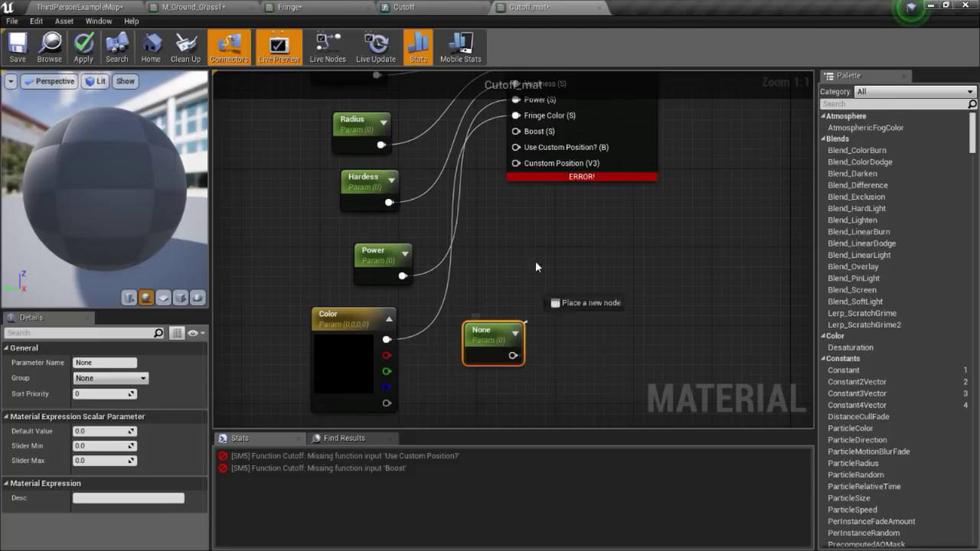
{"action": "left_click", "coordinate": [101, 364]}
{"action": "type", "text": "Boos"}
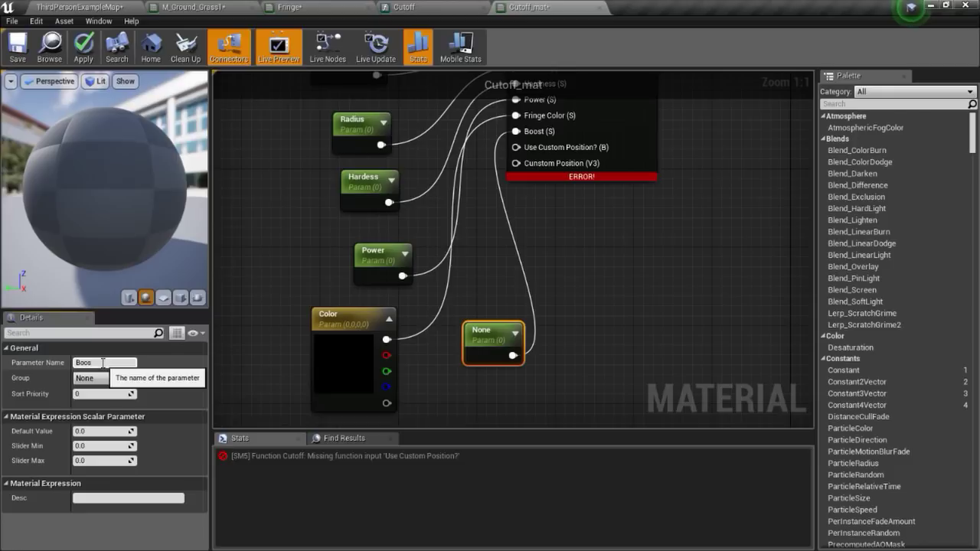
{"action": "type", "text": "t"}
{"action": "key", "text": "Return"}
{"action": "left_click", "coordinate": [554, 203]}
{"action": "mouse_move", "coordinate": [528, 147]}
{"action": "left_mouse_down"}
{"action": "mouse_move", "coordinate": [560, 273]}
{"action": "mouse_move", "coordinate": [546, 347]}
{"action": "left_mouse_up"}
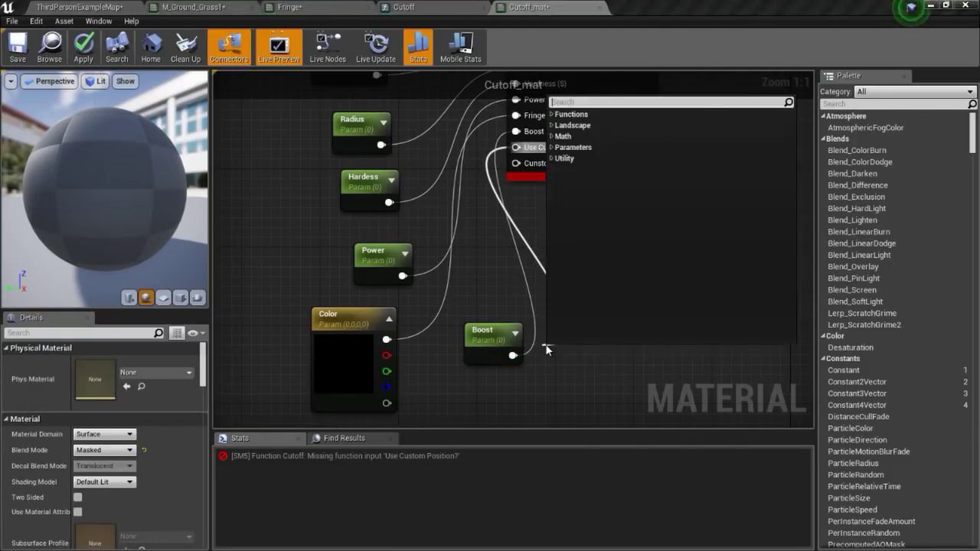
- Add a Static Bool Parameter named Use Custom Position into the Use Custom Position? input
{"action": "type", "text": "bool"}
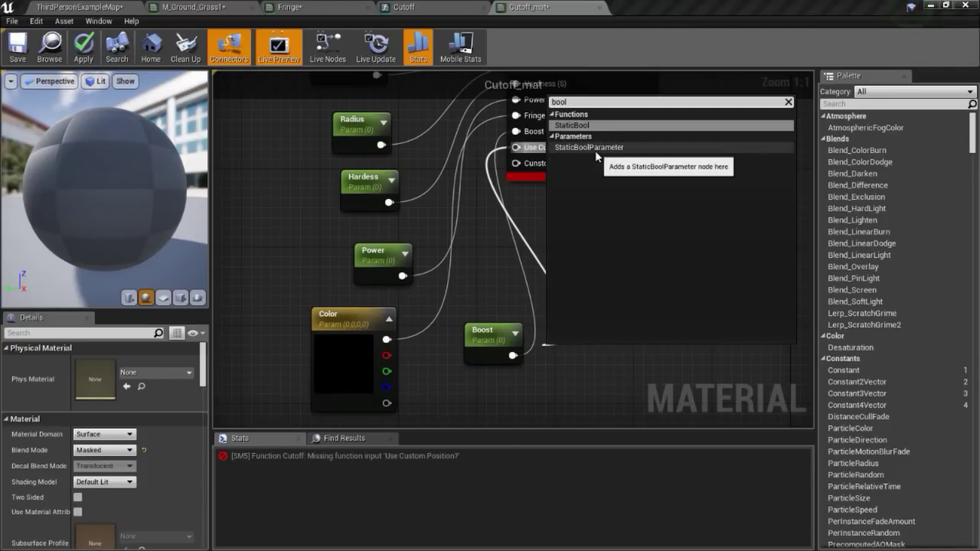
{"action": "left_click", "coordinate": [595, 147]}
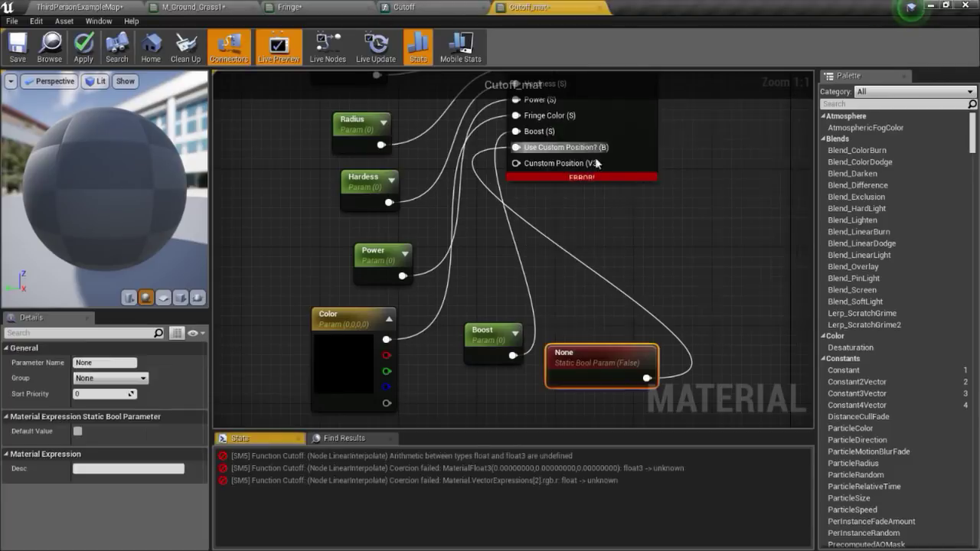
{"action": "left_click_drag", "start_coordinate": [598, 331], "coordinate": [461, 380]}
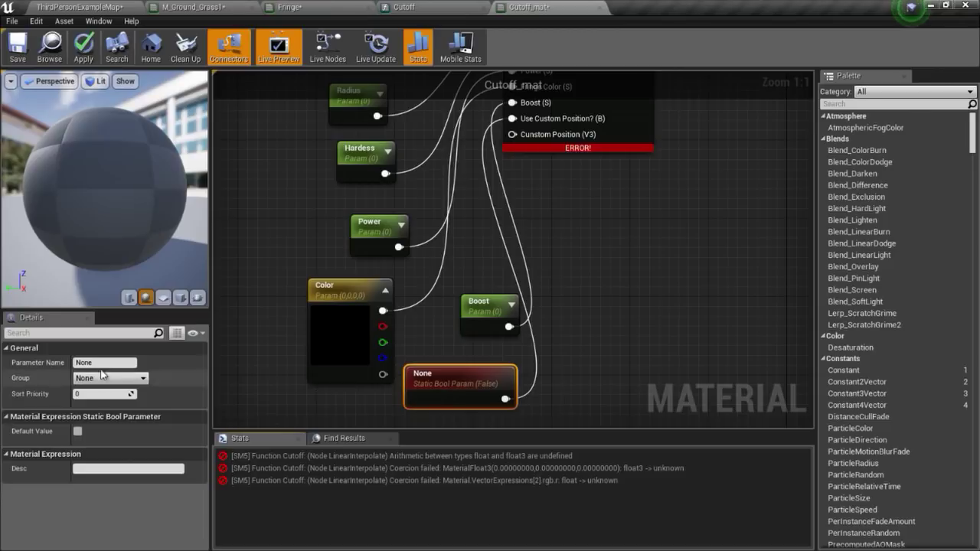
{"action": "left_click", "coordinate": [99, 364]}
{"action": "type", "text": "Use Custom Positi"}
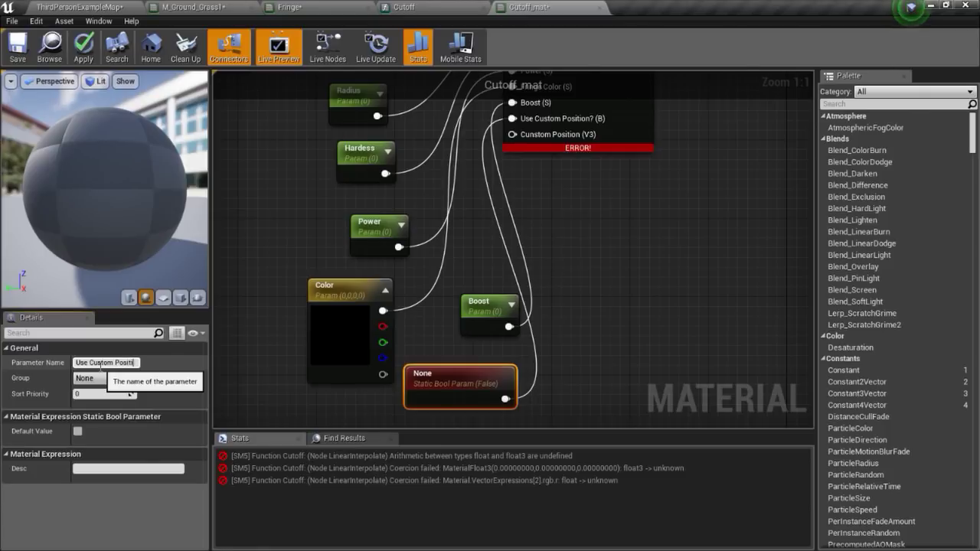
{"action": "type", "text": "on"}
{"action": "key", "text": "Return"}
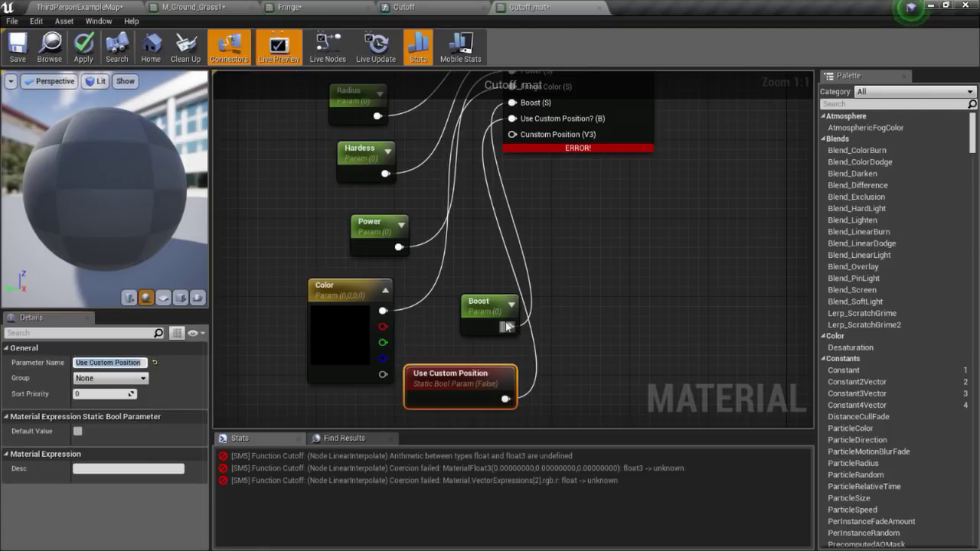
{"action": "right_click_drag", "start_coordinate": [613, 241], "coordinate": [607, 248]}
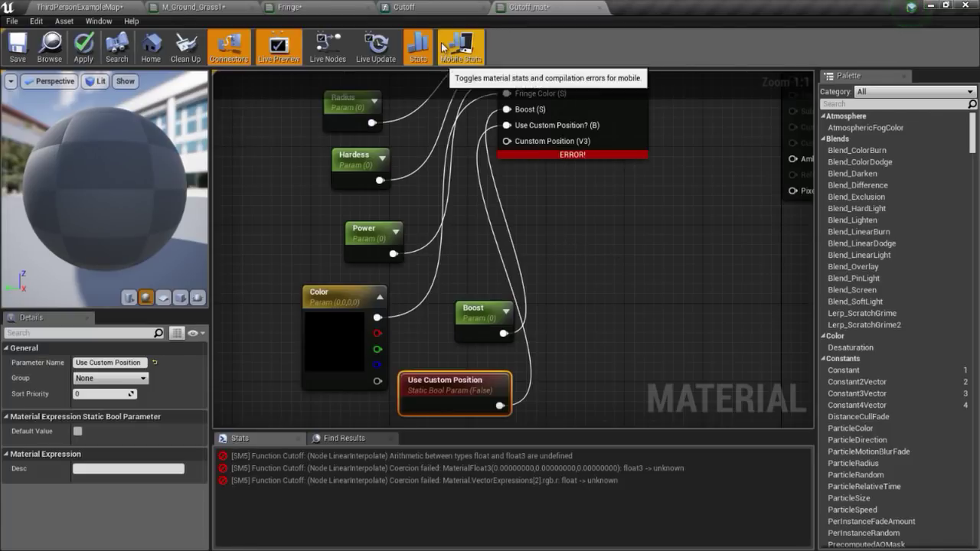
- In the Cutoff function, change Input Fringe Color's type to Function Input Vector 3
{"action": "left_click", "coordinate": [442, 5]}
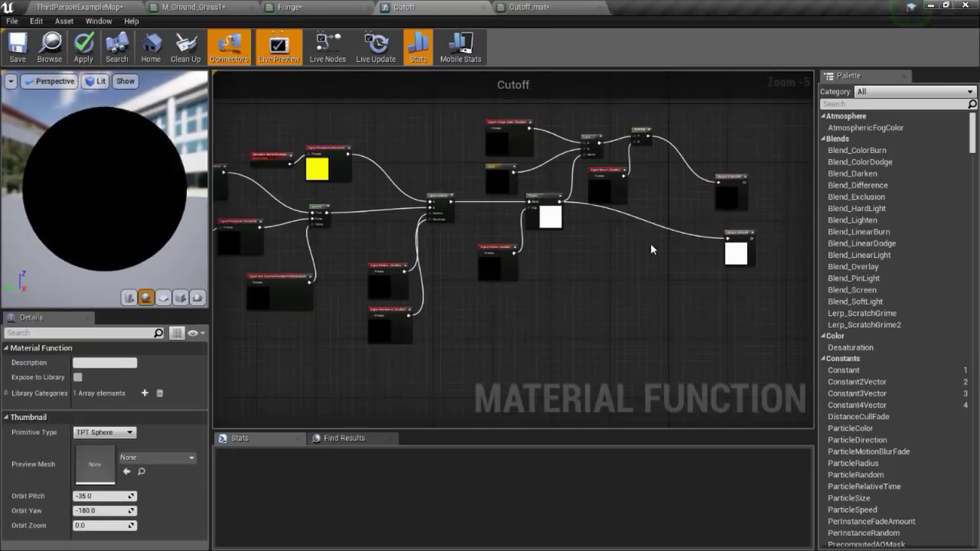
{"action": "scroll", "coordinate": [508, 192], "scroll_direction": "up", "scroll_amount": 1}
{"action": "scroll", "coordinate": [555, 190], "scroll_direction": "up", "scroll_amount": 1}
{"action": "scroll", "coordinate": [533, 217], "scroll_direction": "up", "scroll_amount": 1}
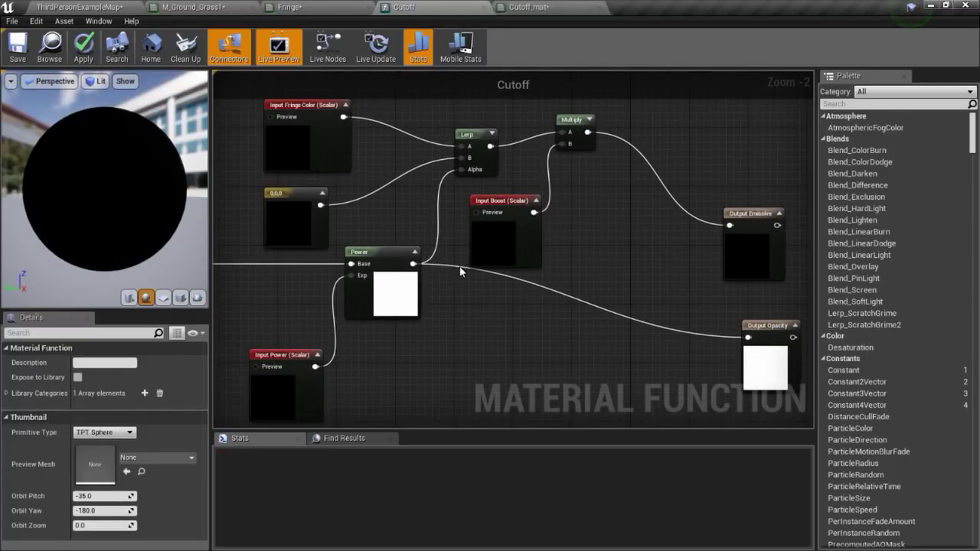
{"action": "right_click_drag", "start_coordinate": [460, 271], "coordinate": [592, 228]}
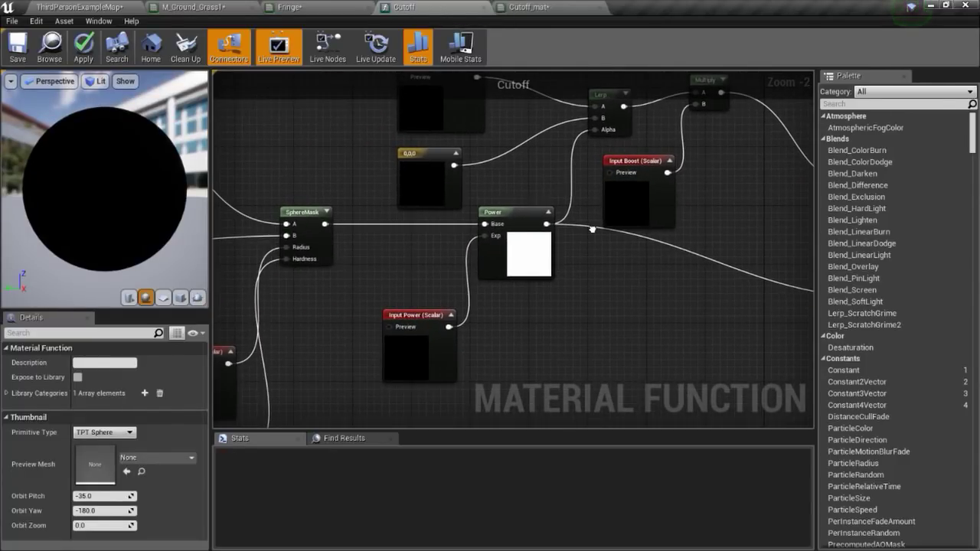
{"action": "right_click_drag", "start_coordinate": [591, 229], "coordinate": [571, 284]}
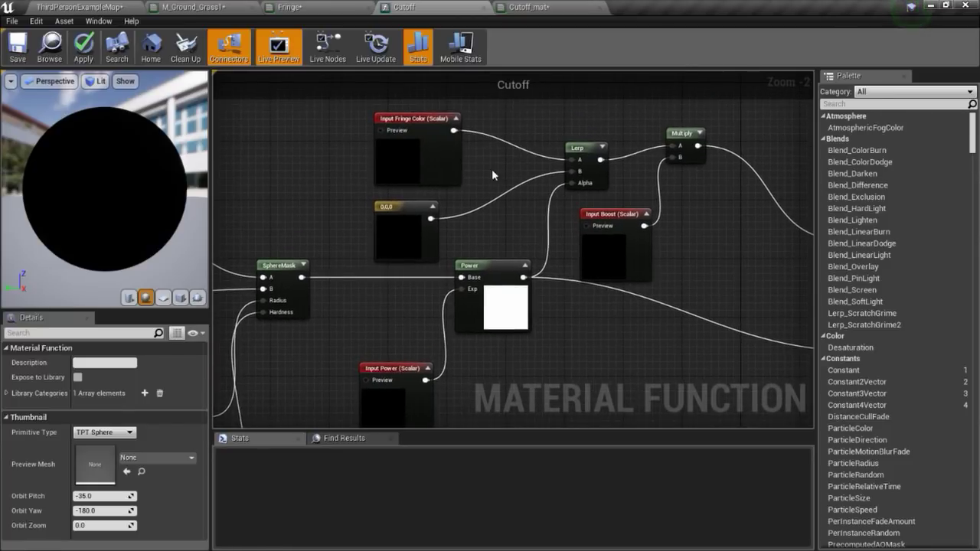
{"action": "left_click", "coordinate": [423, 128]}
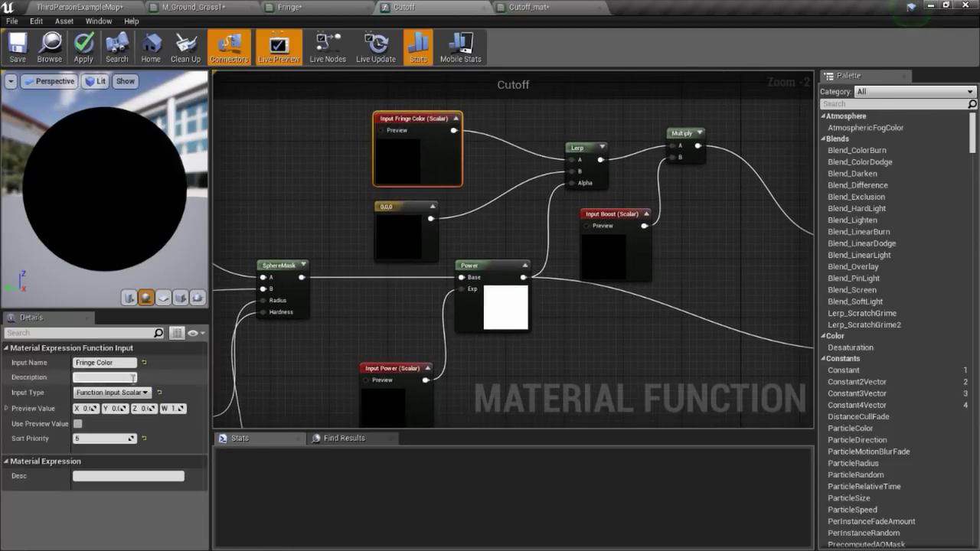
{"action": "left_click", "coordinate": [111, 392]}
{"action": "left_click", "coordinate": [136, 419]}
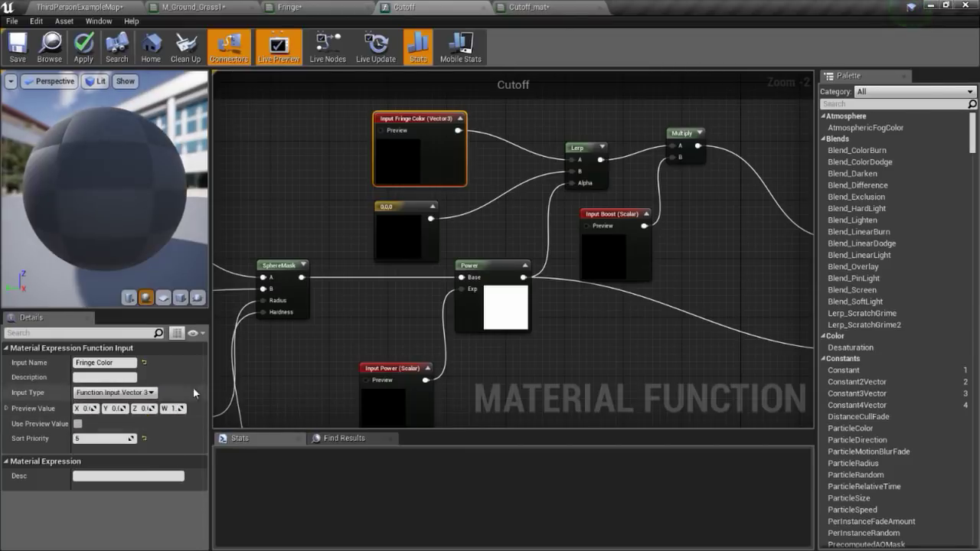
- Look over the function's position nodes and wiring
{"action": "scroll", "coordinate": [677, 235], "scroll_direction": "down", "scroll_amount": 2}
{"action": "right_click_drag", "start_coordinate": [719, 225], "coordinate": [814, 210]}
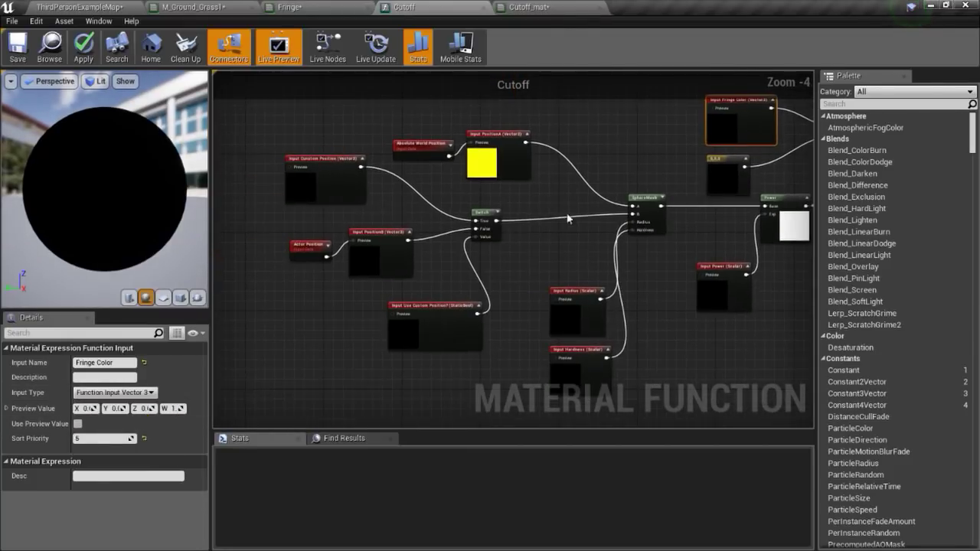
{"action": "right_click_drag", "start_coordinate": [383, 195], "coordinate": [303, 183]}
{"action": "right_click_drag", "start_coordinate": [472, 203], "coordinate": [452, 154]}
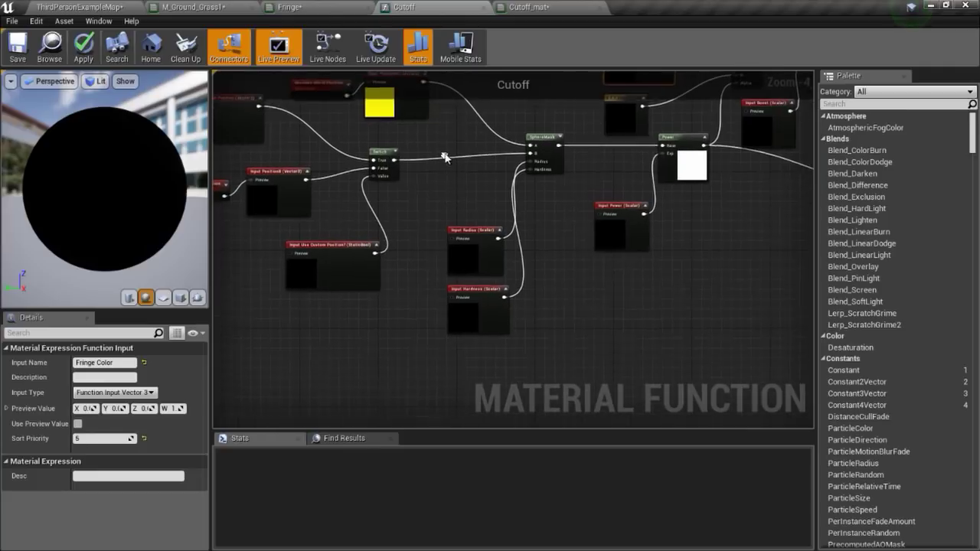
{"action": "mouse_move", "coordinate": [463, 208]}
{"action": "right_mouse_down"}
{"action": "mouse_move", "coordinate": [491, 217]}
{"action": "mouse_move", "coordinate": [402, 218]}
{"action": "right_mouse_up"}
{"action": "scroll", "coordinate": [455, 219], "scroll_direction": "up", "scroll_amount": 2}
{"action": "scroll", "coordinate": [481, 196], "scroll_direction": "down", "scroll_amount": 3}
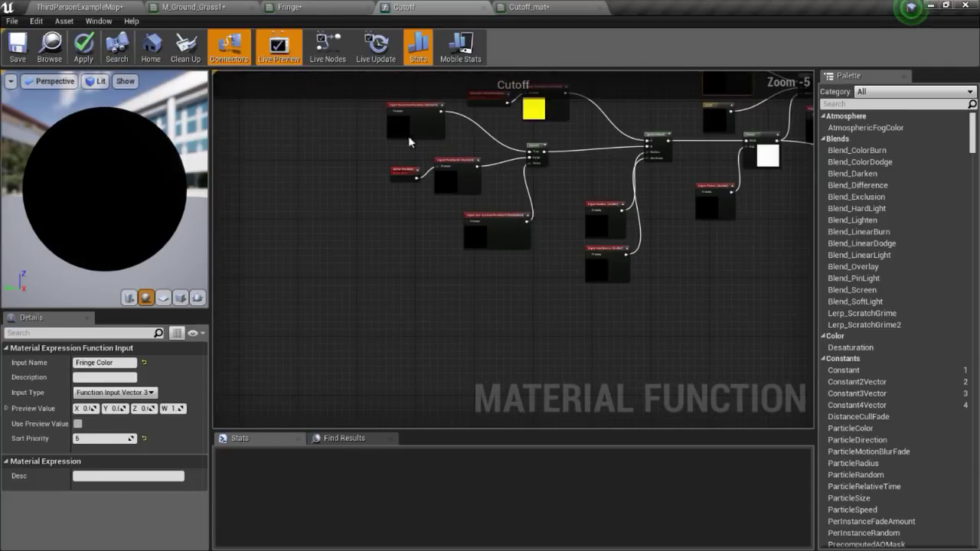
- Apply the function, return to Cutoff_mat, and move Boost and Use Custom Position nearer Cutoff
{"action": "left_click", "coordinate": [84, 46]}
{"action": "left_click", "coordinate": [528, 7]}
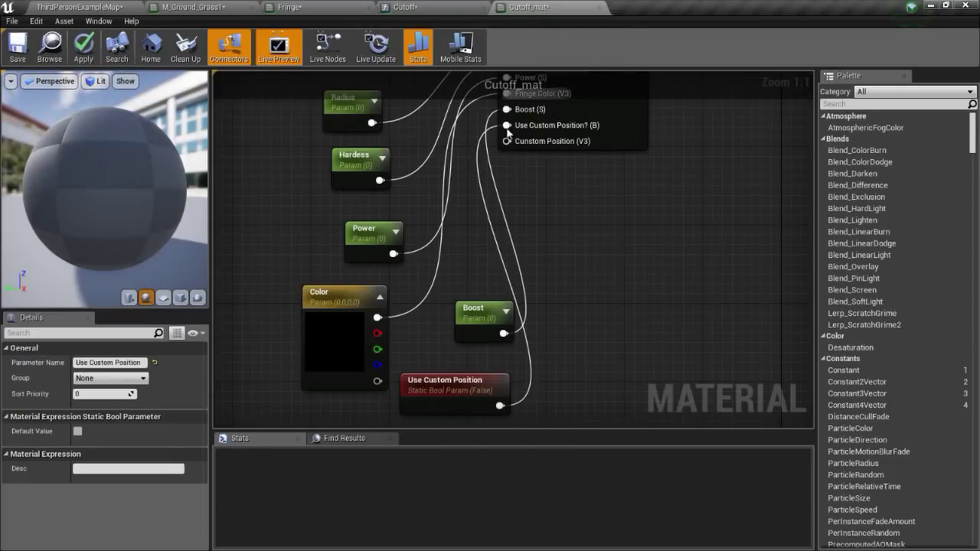
{"action": "mouse_move", "coordinate": [548, 230]}
{"action": "right_mouse_down"}
{"action": "mouse_move", "coordinate": [456, 248]}
{"action": "mouse_move", "coordinate": [483, 260]}
{"action": "mouse_move", "coordinate": [450, 323]}
{"action": "mouse_move", "coordinate": [459, 278]}
{"action": "right_mouse_up"}
{"action": "left_click_drag", "start_coordinate": [436, 345], "coordinate": [433, 367]}
{"action": "left_click_drag", "start_coordinate": [453, 282], "coordinate": [427, 314]}
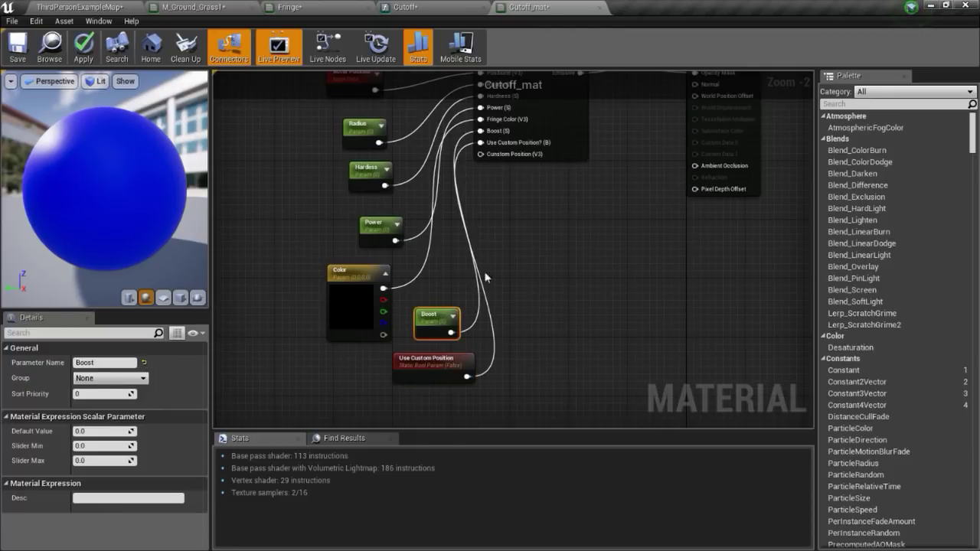
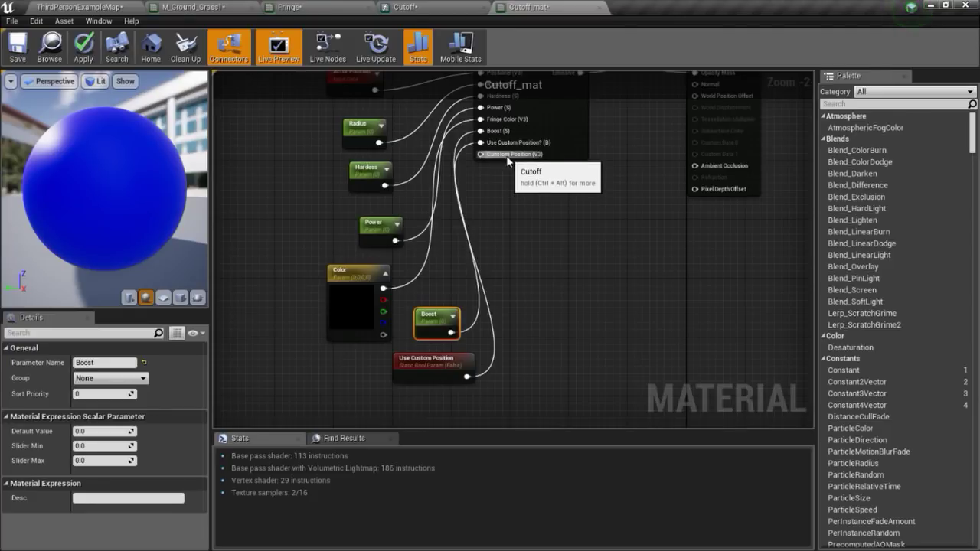
- Back in ThirdPersonExampleMap, add a Material Parameter Collection named Cut_collection to the Cutoffeffect folder
{"action": "left_click", "coordinate": [92, 6]}
{"action": "right_click", "coordinate": [441, 467]}
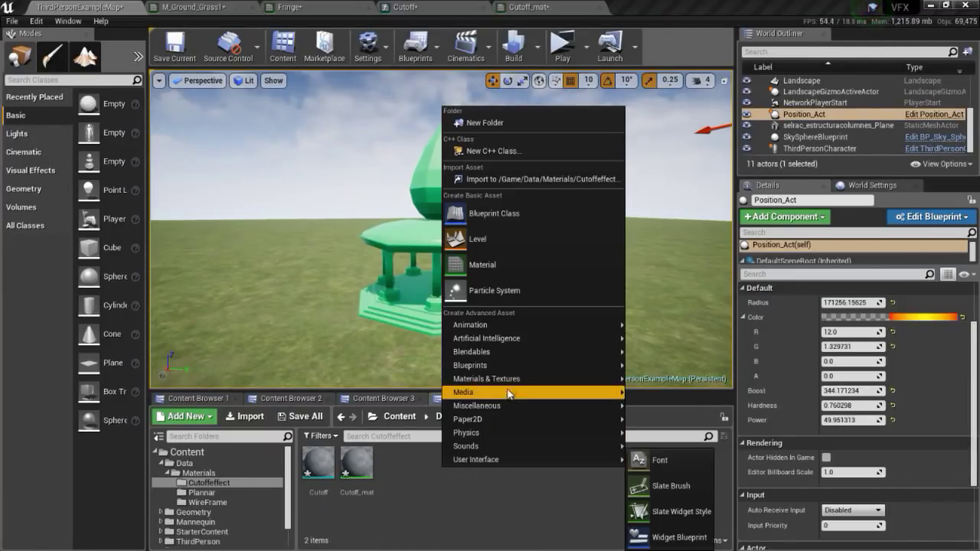
{"action": "mouse_move", "coordinate": [509, 384]}
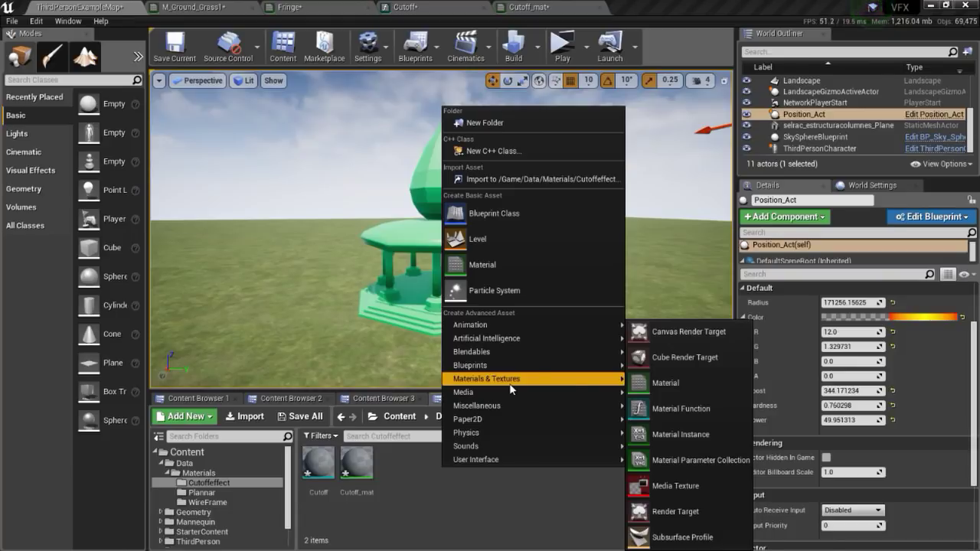
{"action": "left_click", "coordinate": [710, 469]}
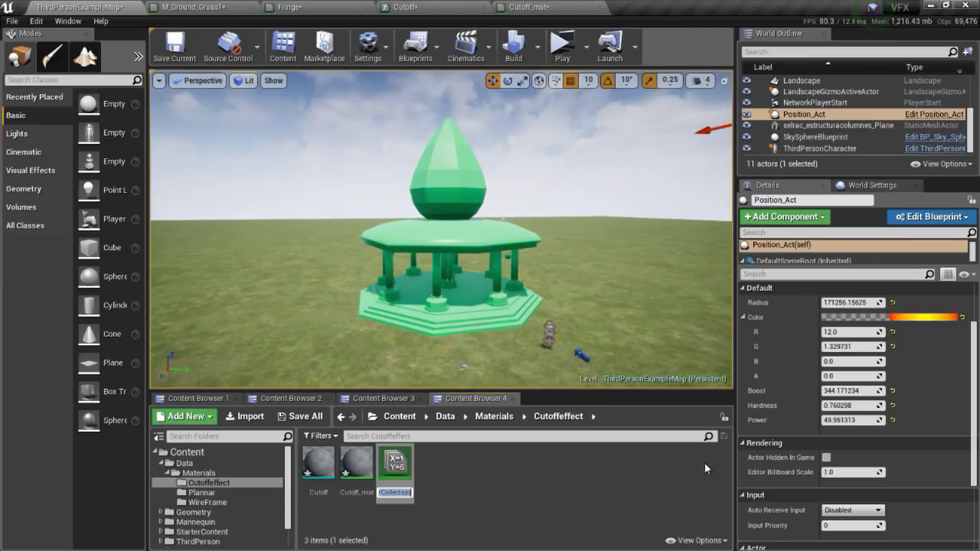
{"action": "type", "text": "Cut_c"}
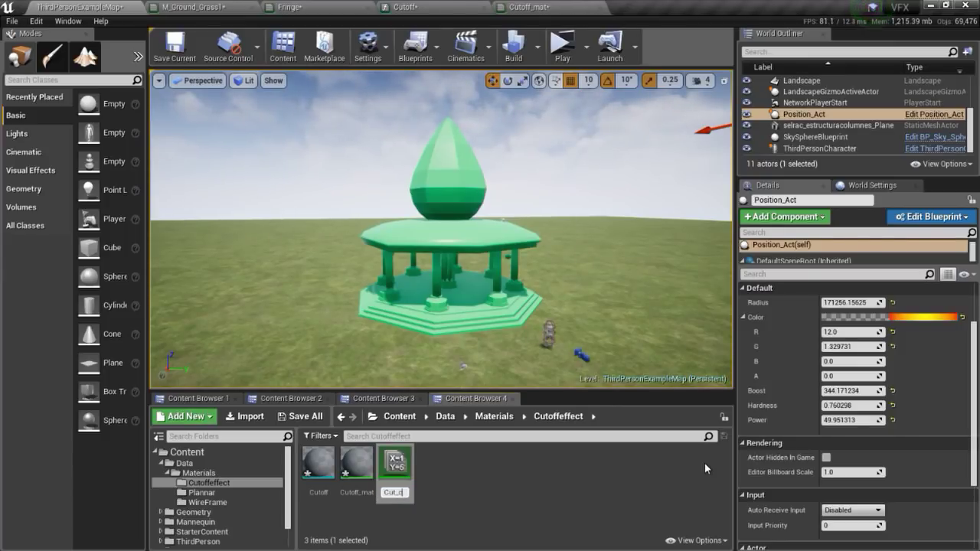
{"action": "type", "text": "ollecti"}
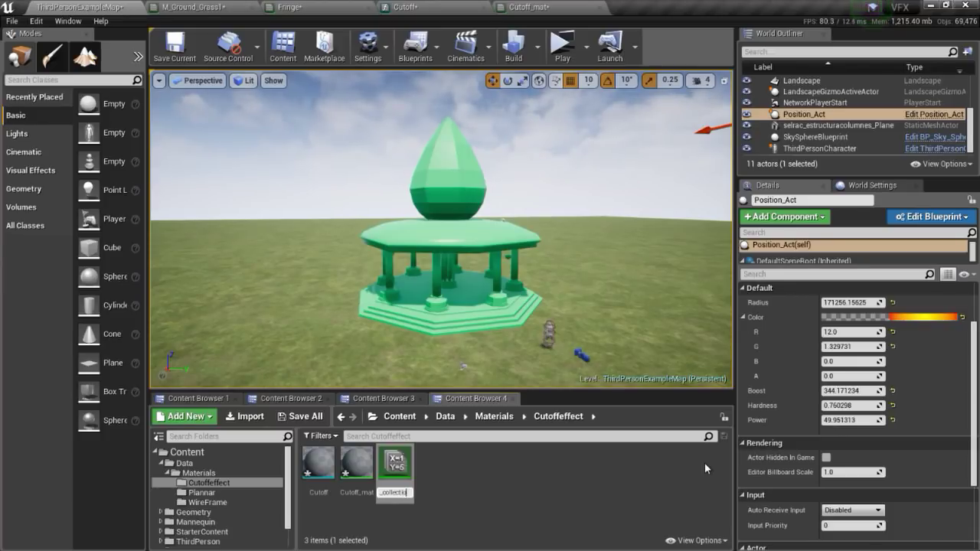
{"action": "type", "text": "on"}
{"action": "key", "text": "Return"}
- Add a new vector parameter to Cut_collection and name it Position
{"action": "double_click", "coordinate": [319, 465]}
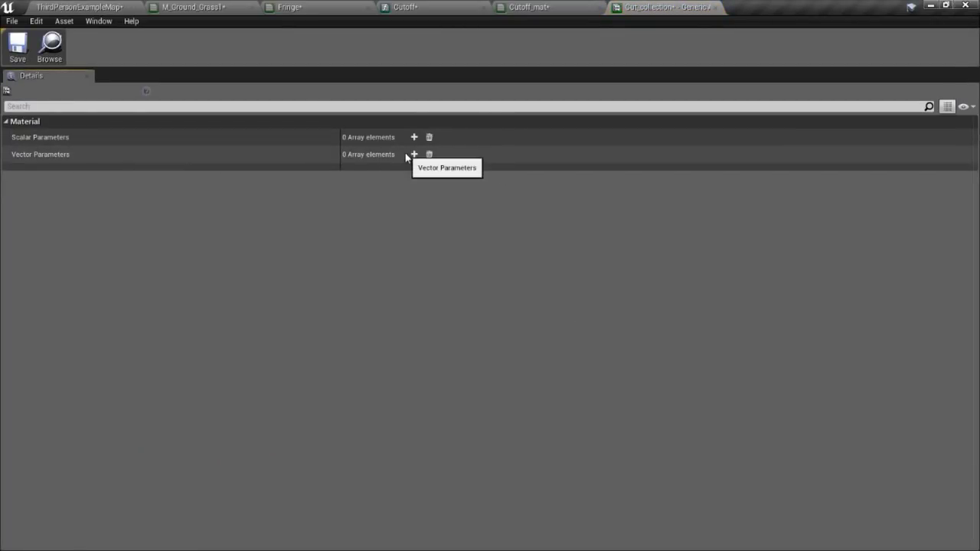
{"action": "left_click", "coordinate": [413, 154]}
{"action": "left_click", "coordinate": [378, 199]}
{"action": "type", "text": "Position"}
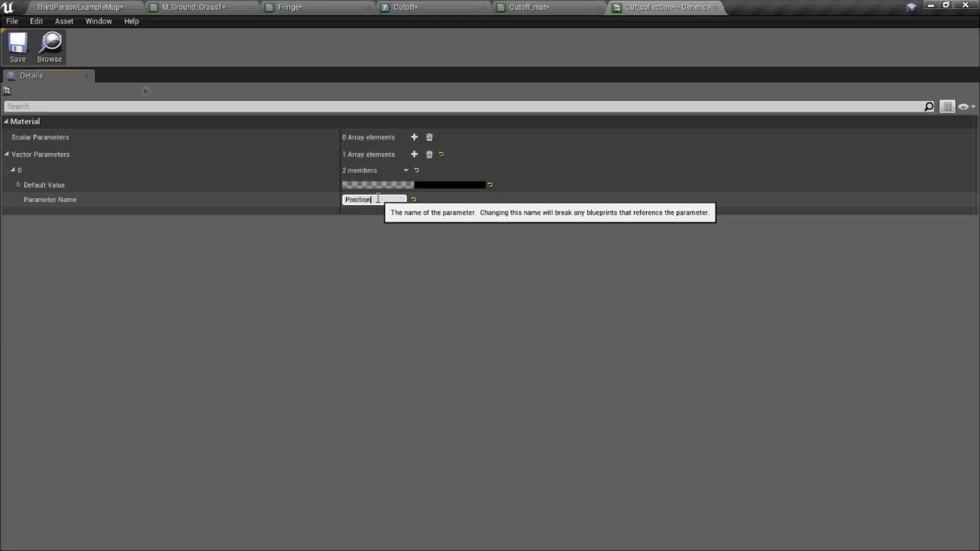
{"action": "key", "text": "Return"}
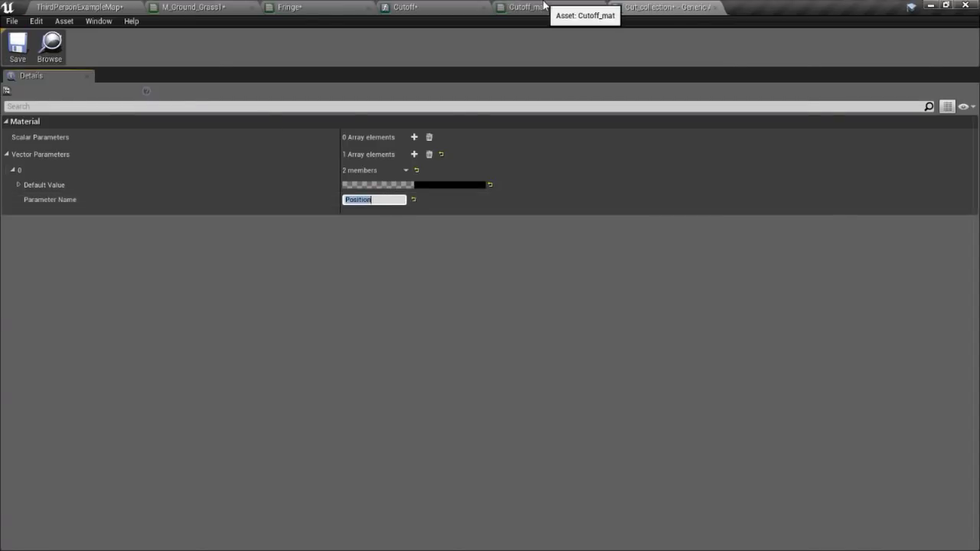
{"action": "left_click", "coordinate": [516, 7]}
- Add a CollectionParameter node set to Position and wire it into Cutoff's Custom Position input
{"action": "right_click_drag", "start_coordinate": [527, 232], "coordinate": [514, 174]}
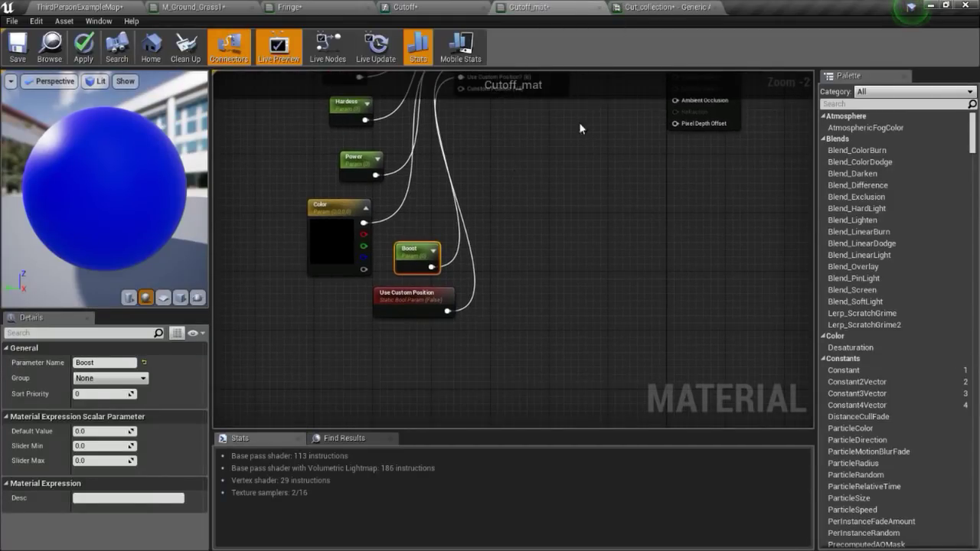
{"action": "right_click", "coordinate": [527, 187]}
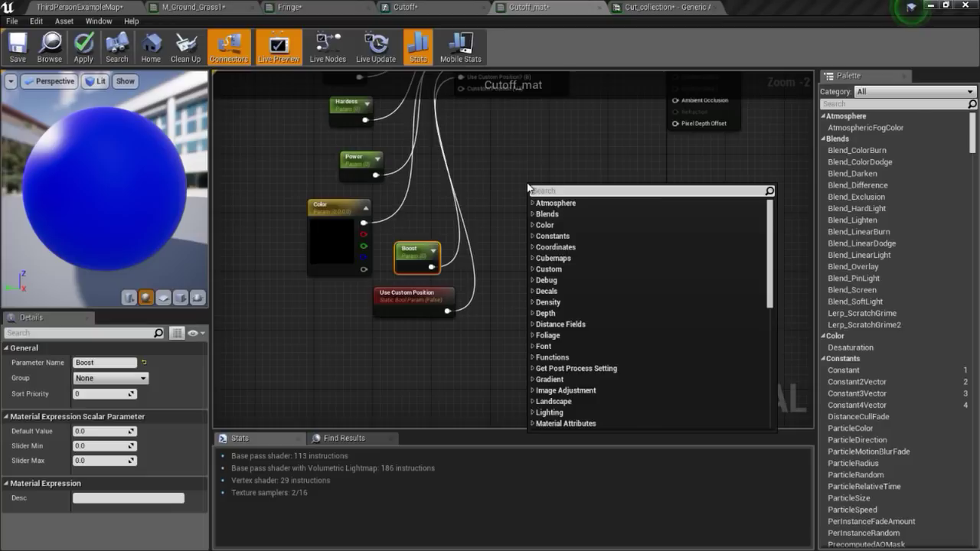
{"action": "type", "text": "collection"}
{"action": "key", "text": "Return"}
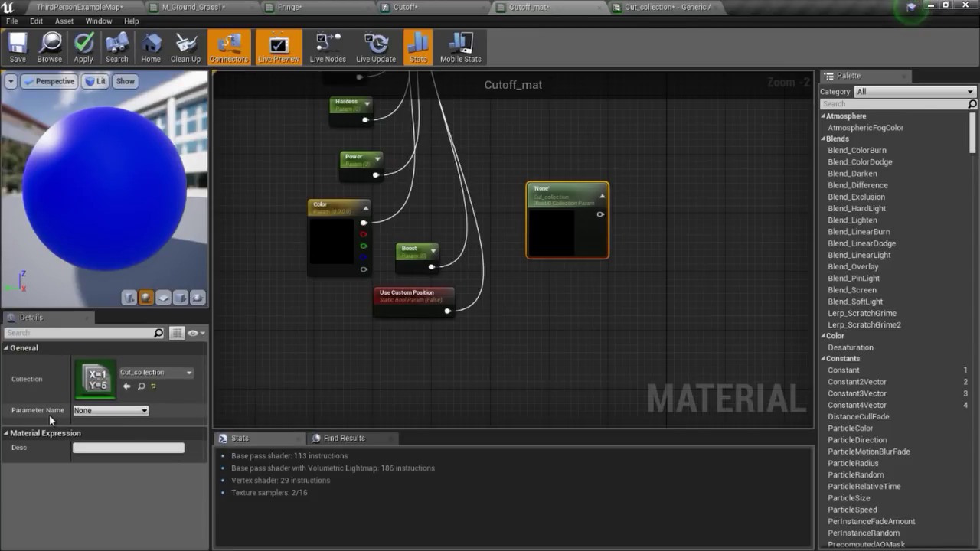
{"action": "left_click", "coordinate": [103, 411]}
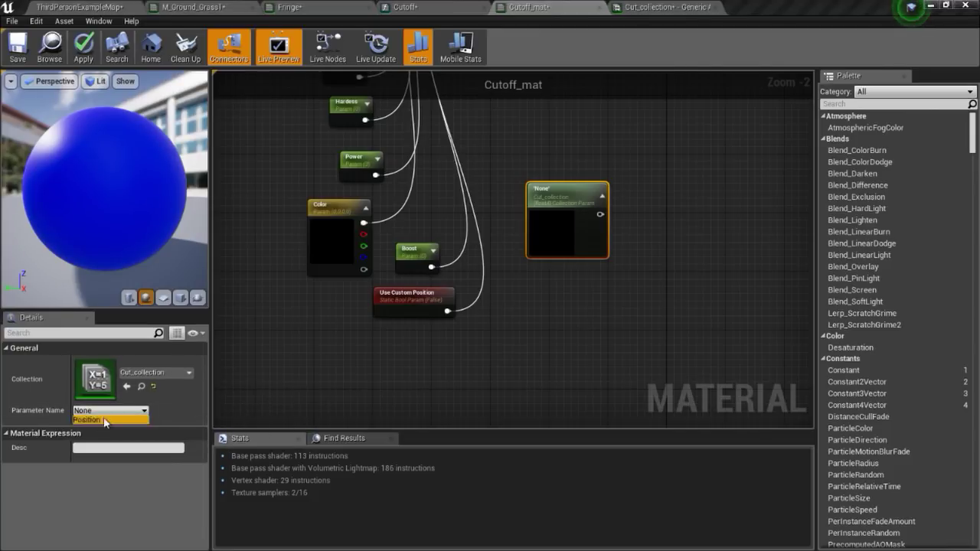
{"action": "left_click", "coordinate": [105, 420]}
{"action": "right_click_drag", "start_coordinate": [600, 214], "coordinate": [543, 330]}
{"action": "left_click_drag", "start_coordinate": [543, 329], "coordinate": [417, 208]}
{"action": "right_click_drag", "start_coordinate": [525, 330], "coordinate": [529, 242]}
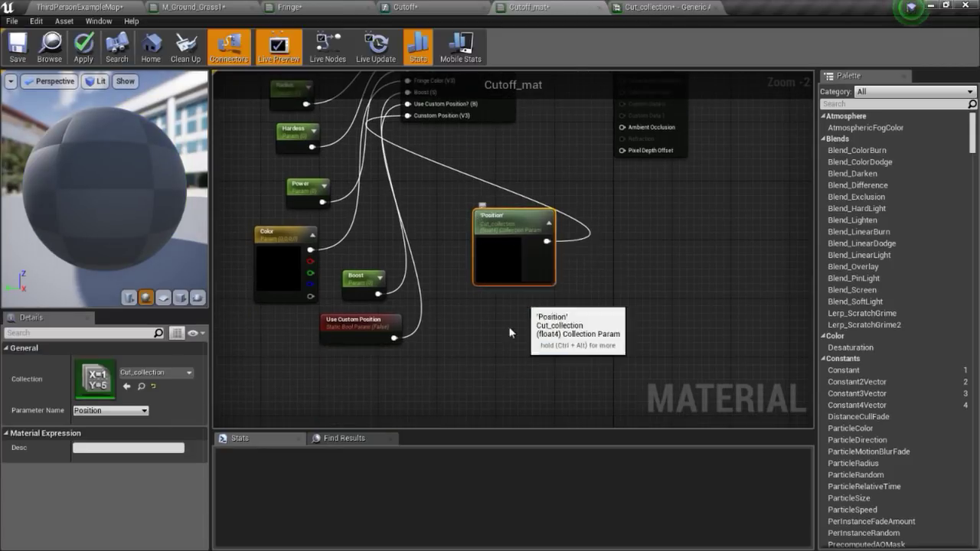
- Move the Position node below Use Custom Position, then apply and save Cutoff_mat
{"action": "left_click_drag", "start_coordinate": [505, 222], "coordinate": [348, 367]}
{"action": "scroll", "coordinate": [463, 305], "scroll_direction": "down", "scroll_amount": 2}
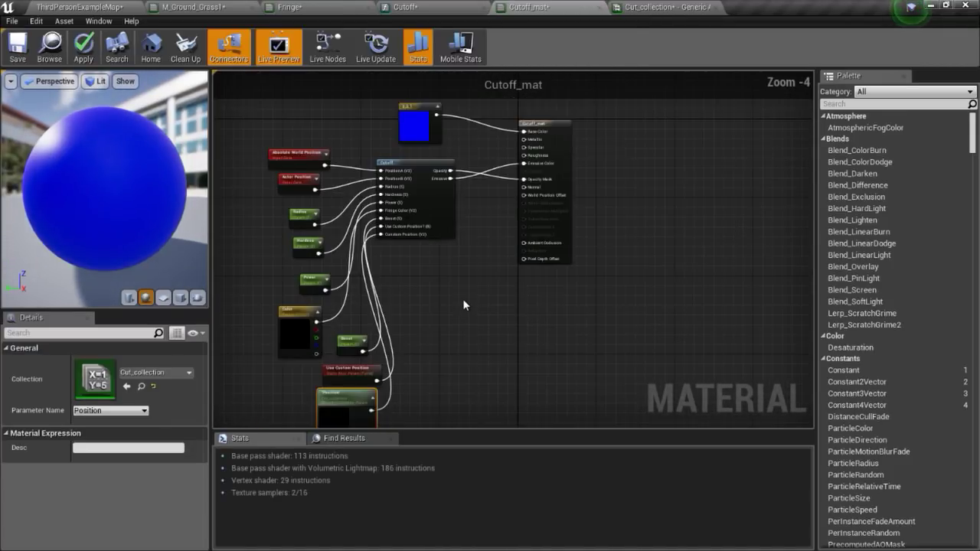
{"action": "right_click", "coordinate": [463, 305]}
{"action": "left_click", "coordinate": [83, 47]}
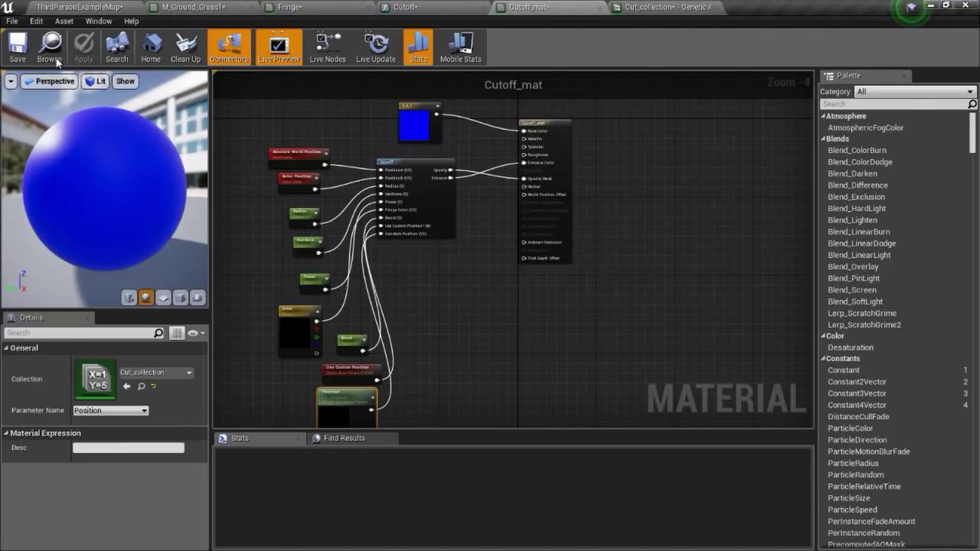
{"action": "left_click", "coordinate": [31, 55]}
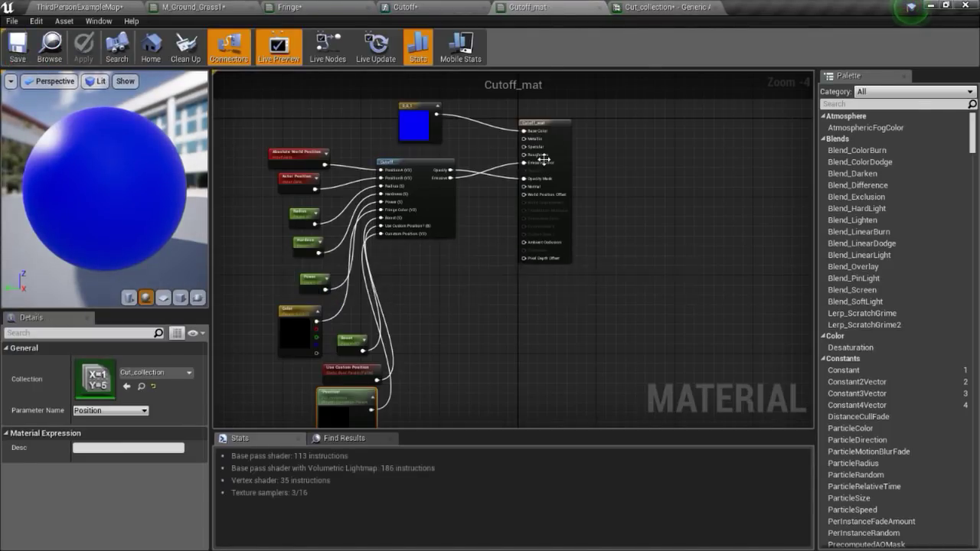
{"action": "left_click", "coordinate": [77, 7]}
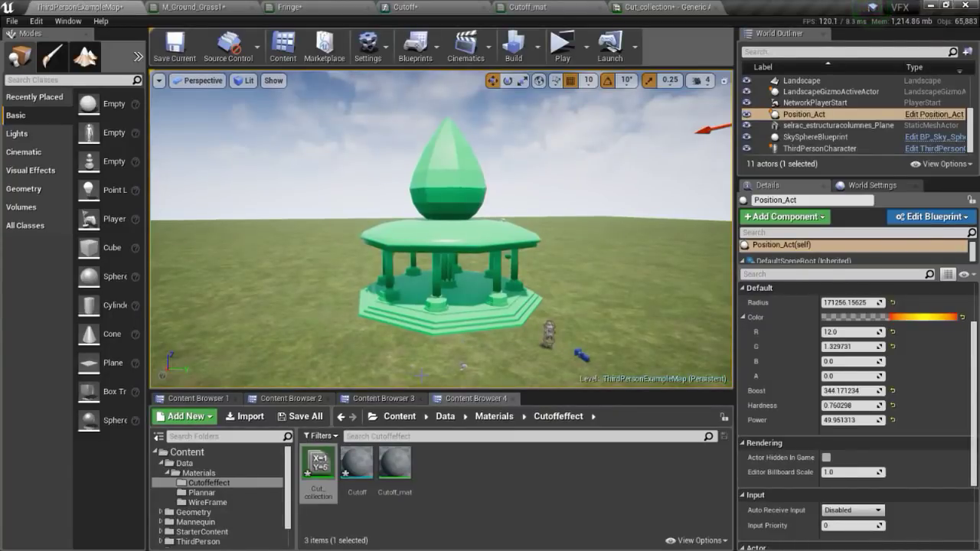
- Create Cutoff_mat_Inst from Cutoff_mat and override Boost, Hardness, Power, Radius and Color
{"action": "right_click", "coordinate": [394, 463]}
{"action": "left_click", "coordinate": [458, 479]}
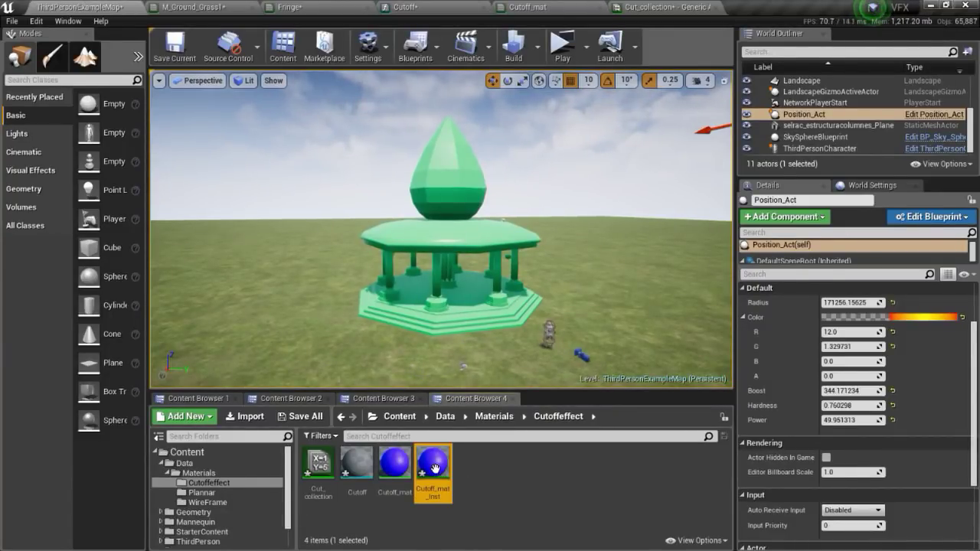
{"action": "double_click", "coordinate": [434, 468]}
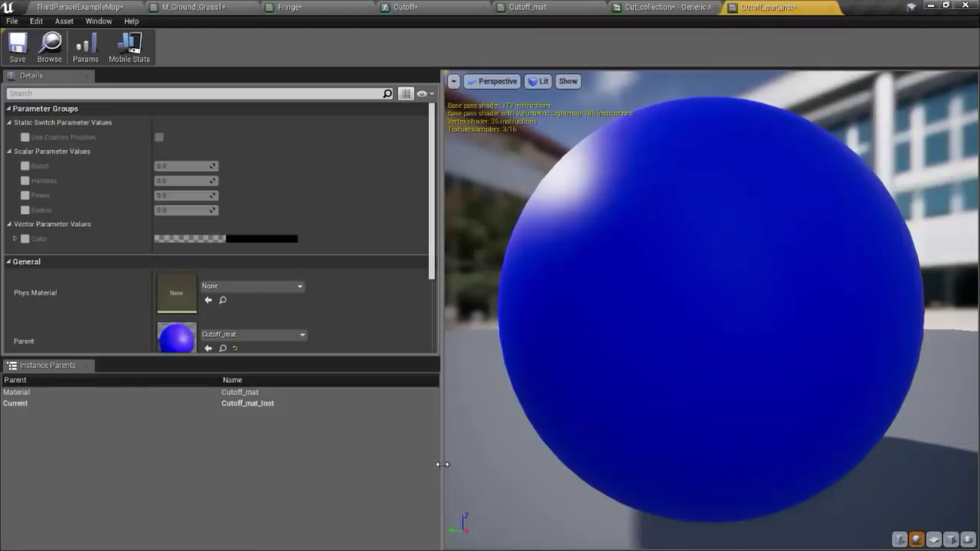
{"action": "left_click", "coordinate": [25, 166]}
{"action": "left_click", "coordinate": [25, 181]}
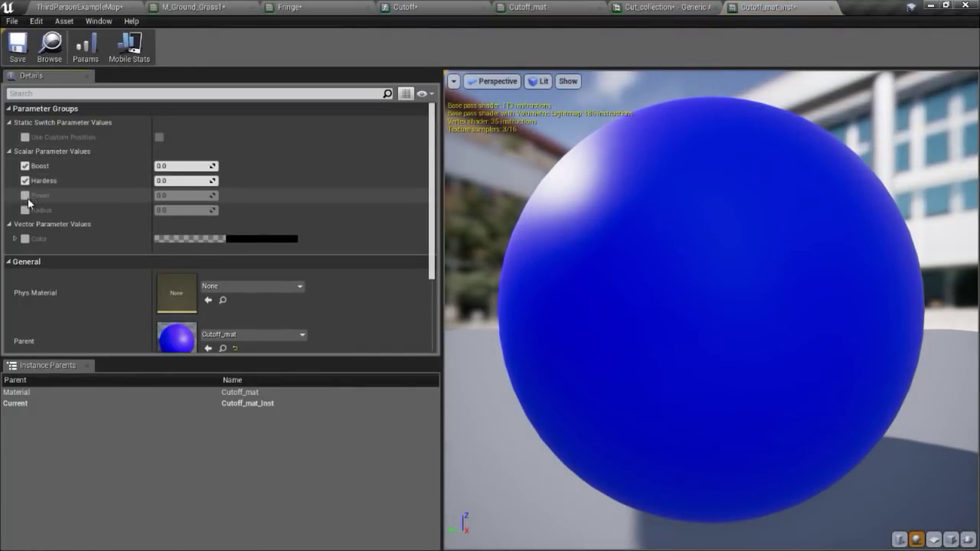
{"action": "left_click", "coordinate": [26, 195]}
{"action": "left_click", "coordinate": [25, 209]}
{"action": "left_click", "coordinate": [25, 239]}
{"action": "scroll", "coordinate": [164, 201], "scroll_direction": "down", "scroll_amount": 3}
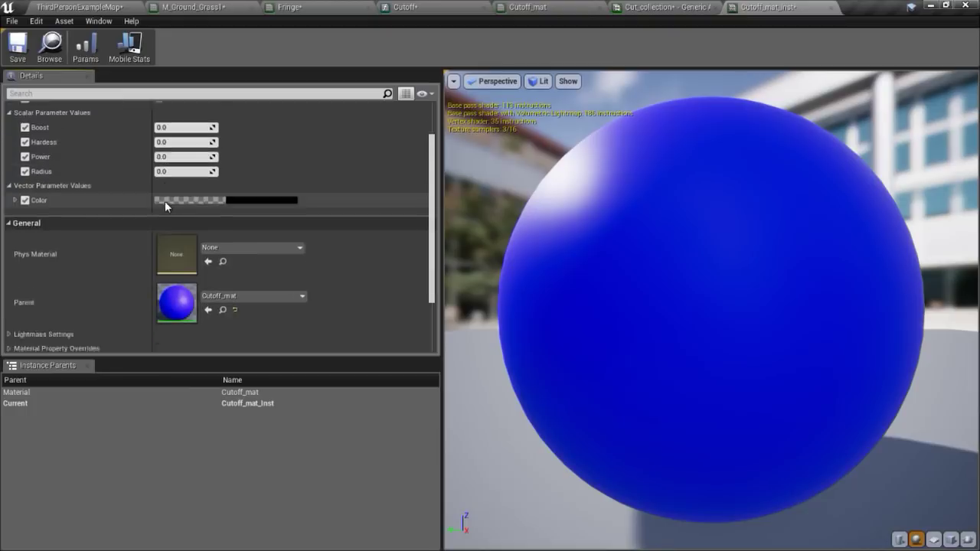
- Set the Color parameter to a saturated pink, previewing the material on a cube
{"action": "left_click", "coordinate": [244, 181]}
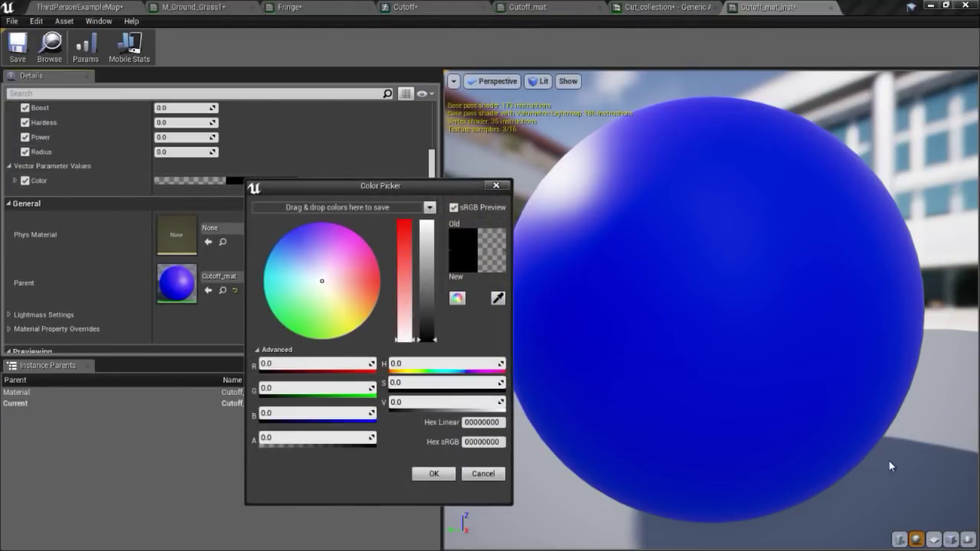
{"action": "left_click", "coordinate": [950, 539]}
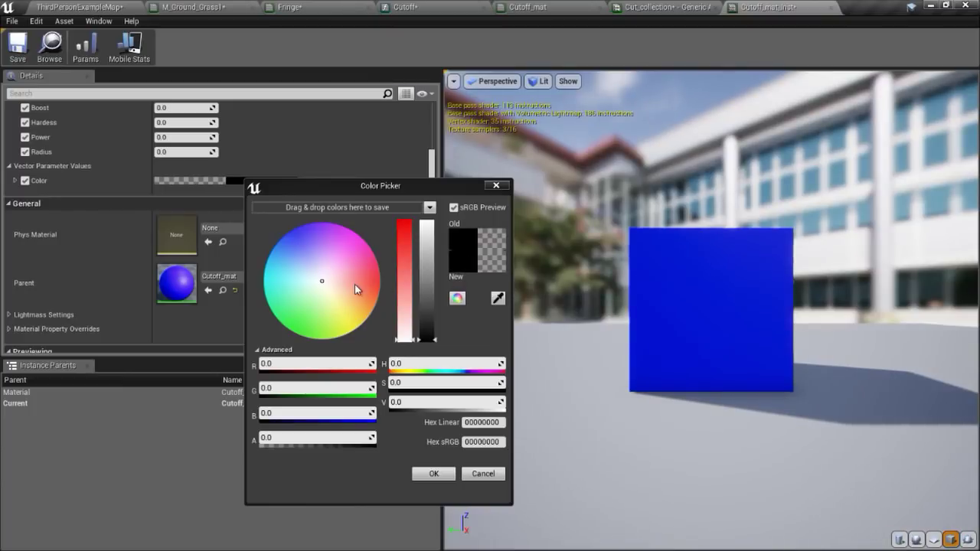
{"action": "left_click_drag", "start_coordinate": [355, 284], "coordinate": [421, 222]}
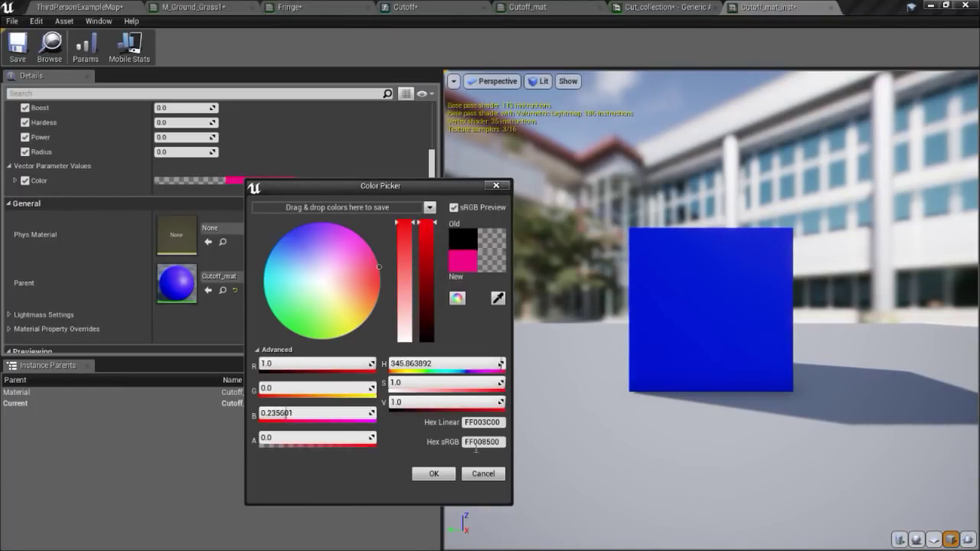
{"action": "left_click", "coordinate": [444, 474]}
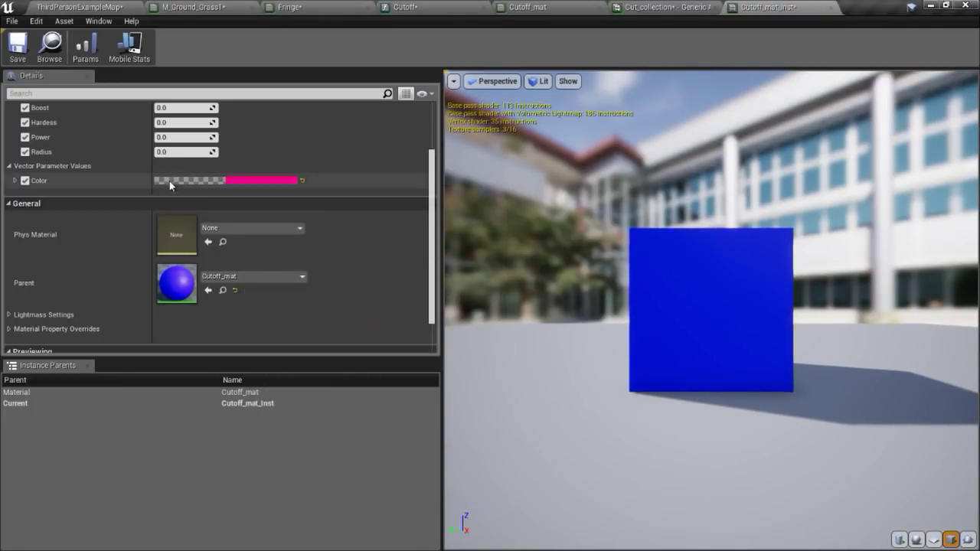
{"action": "scroll", "coordinate": [183, 141], "scroll_direction": "up", "scroll_amount": 1}
- Set Boost 30, Hardness 0.5, Power 1.0, and raise Radius to about 290, viewing the cube from above
{"action": "left_click", "coordinate": [185, 131]}
{"action": "type", "text": "30"}
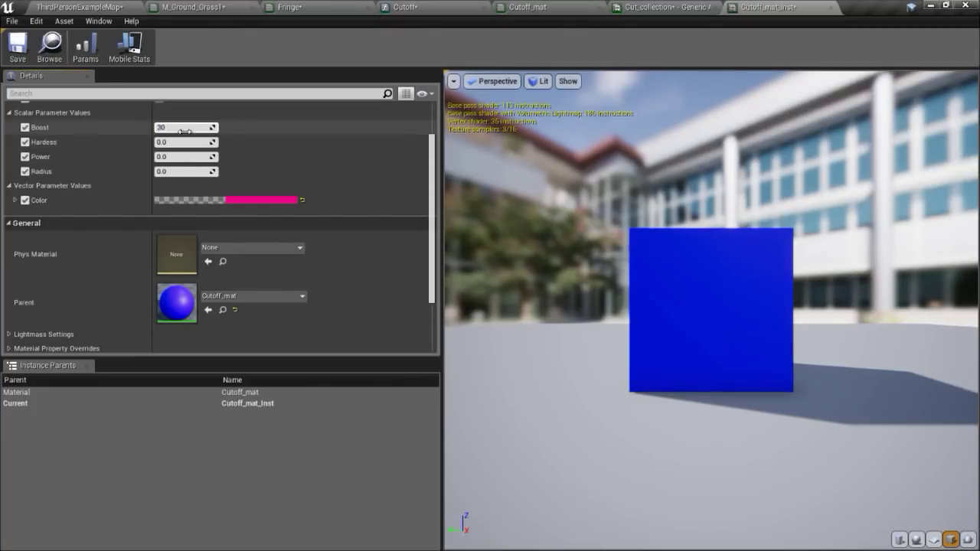
{"action": "key", "text": "Return"}
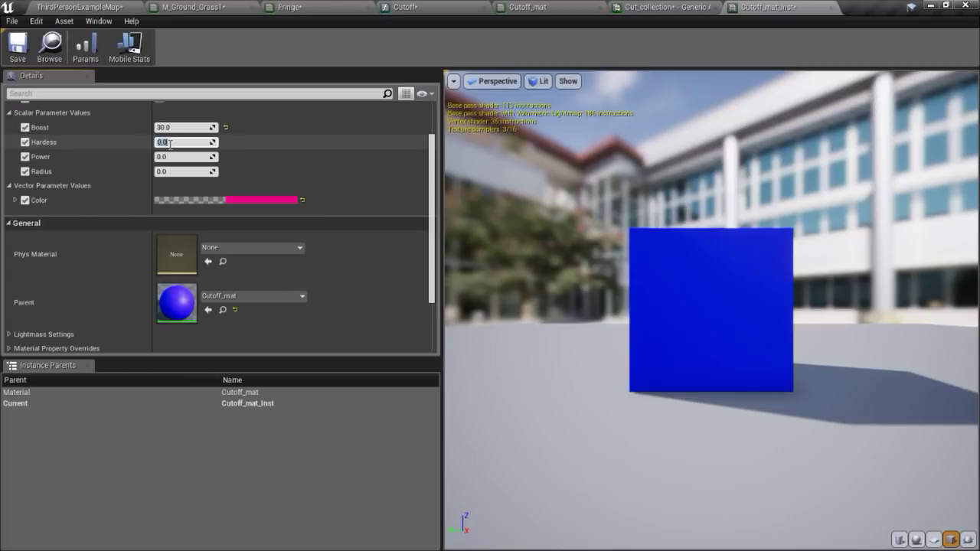
{"action": "type", "text": ".5"}
{"action": "type", "text": "0.5"}
{"action": "key", "text": "Return"}
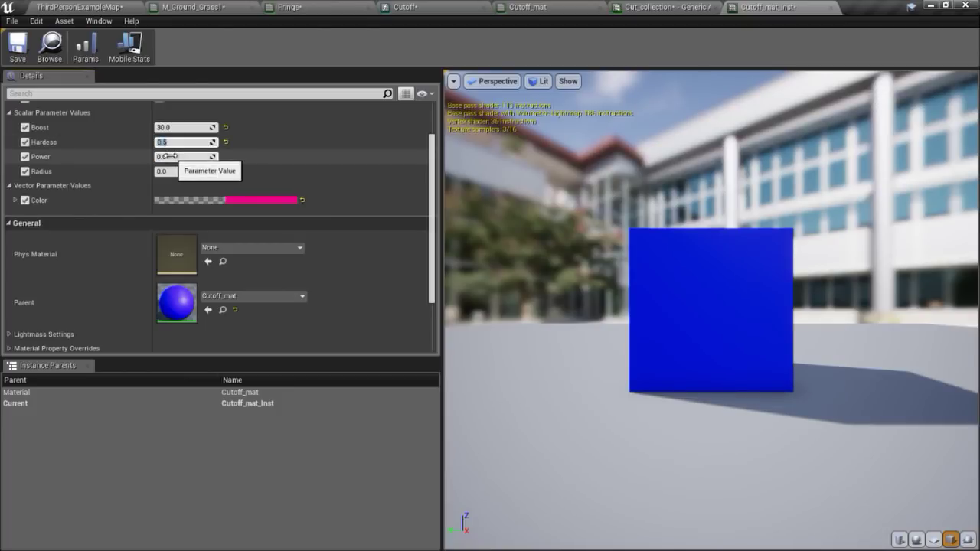
{"action": "left_click", "coordinate": [170, 157]}
{"action": "type", "text": "1"}
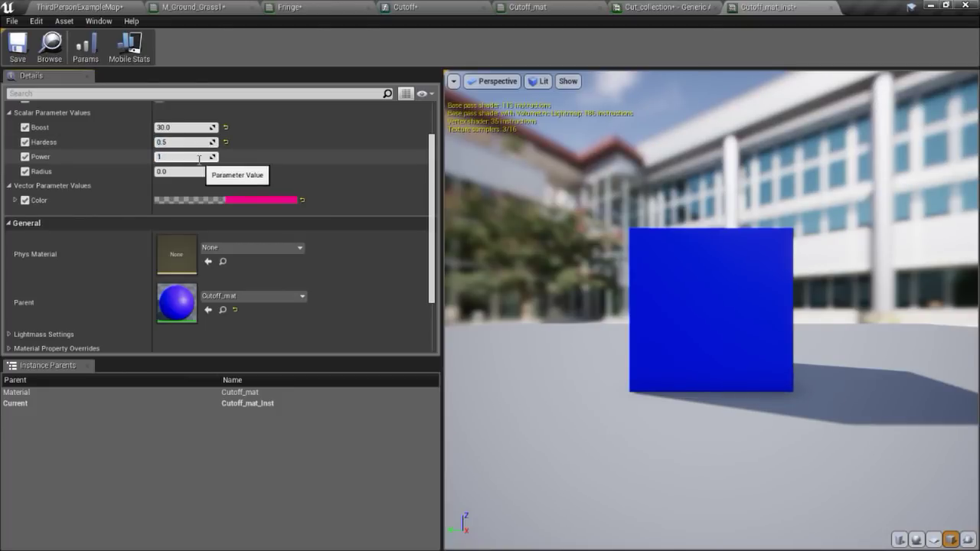
{"action": "key", "text": "Return"}
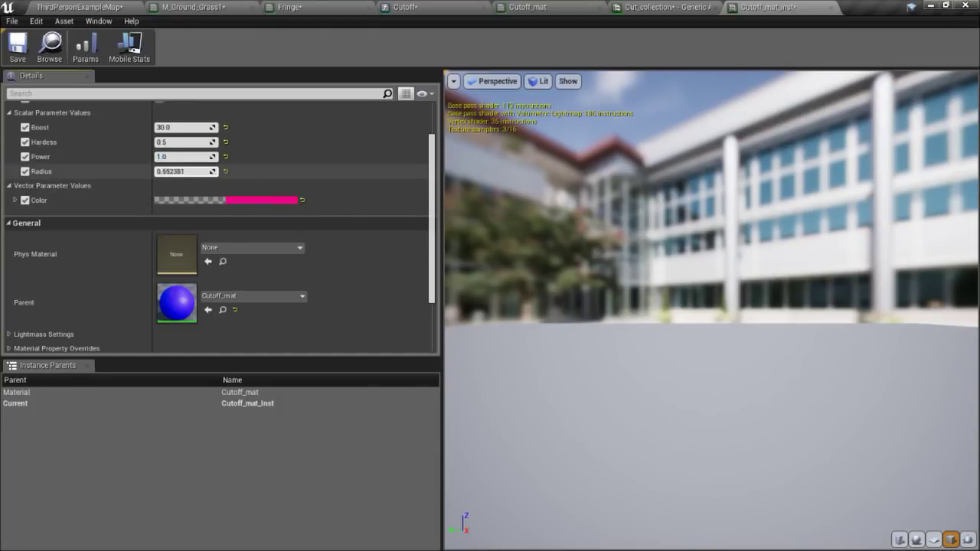
{"action": "mouse_move", "coordinate": [184, 171]}
{"action": "left_mouse_down"}
{"action": "mouse_move", "coordinate": [245, 171]}
{"action": "mouse_move", "coordinate": [184, 170]}
{"action": "left_mouse_up"}
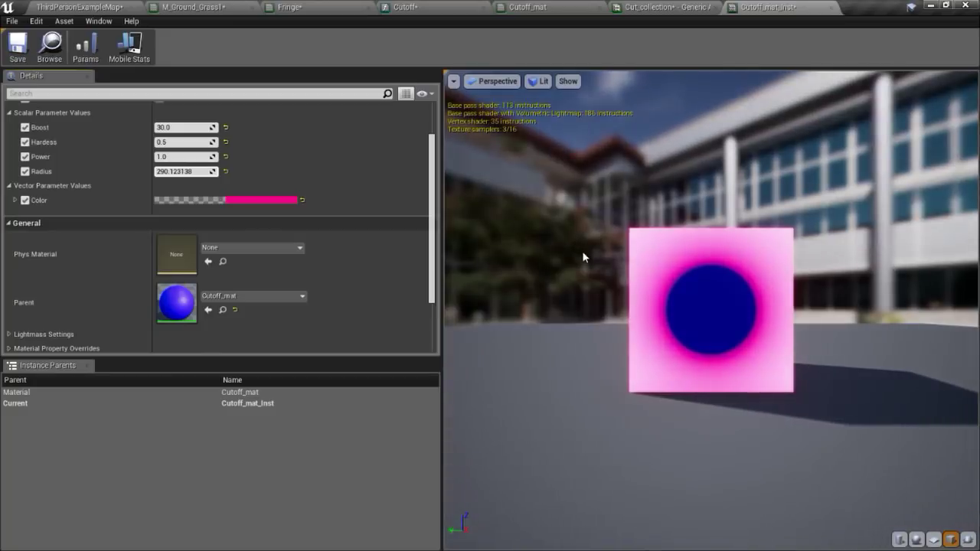
{"action": "left_click_drag", "start_coordinate": [583, 258], "coordinate": [584, 260]}
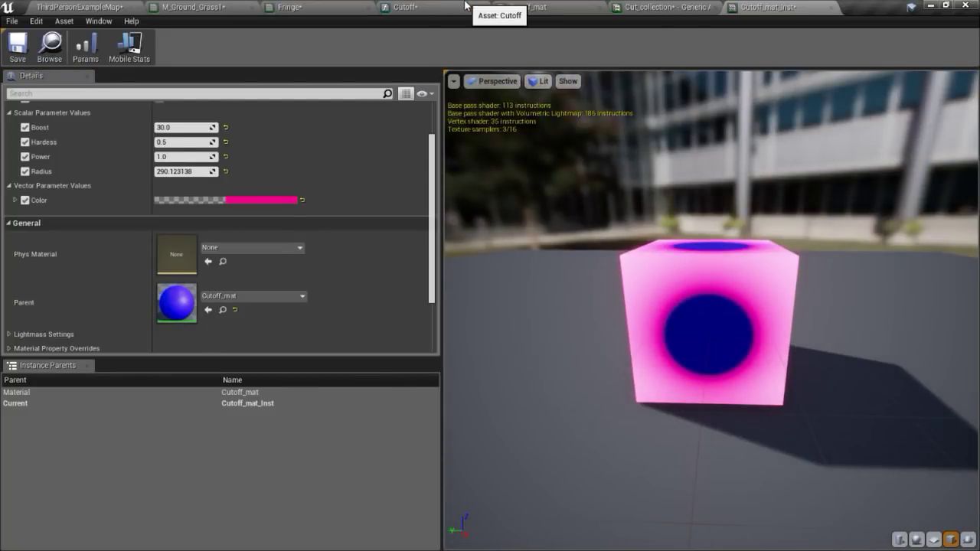
- Tune Hardness to 0.528571 and Power to 88.343697 for a tighter glowing fringe
{"action": "left_click_drag", "start_coordinate": [207, 156], "coordinate": [382, 157]}
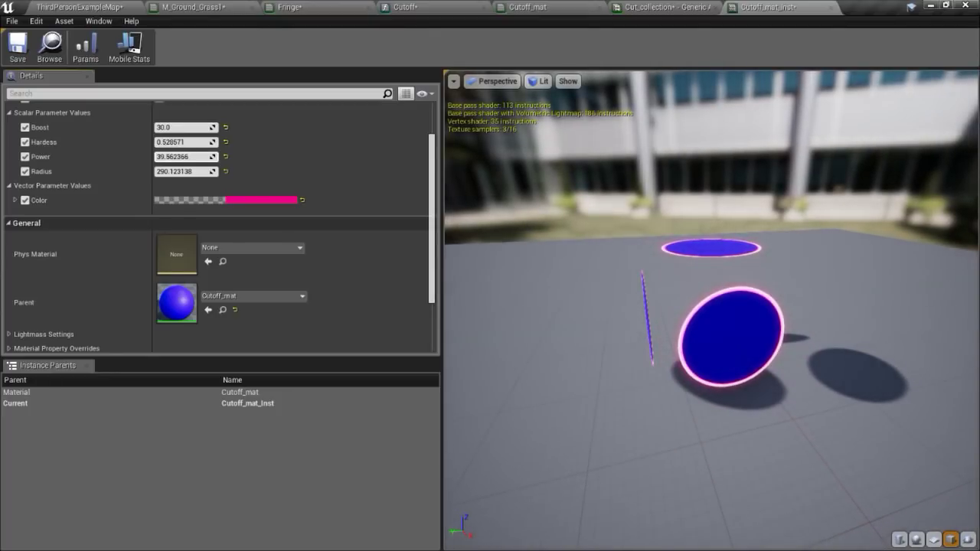
{"action": "left_click_drag", "start_coordinate": [382, 157], "coordinate": [230, 156]}
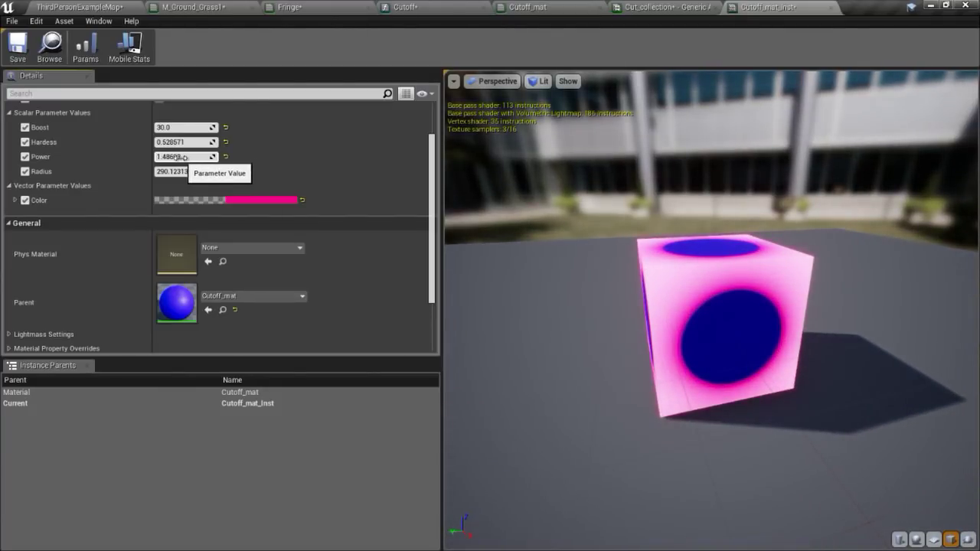
{"action": "left_click_drag", "start_coordinate": [181, 157], "coordinate": [275, 156]}
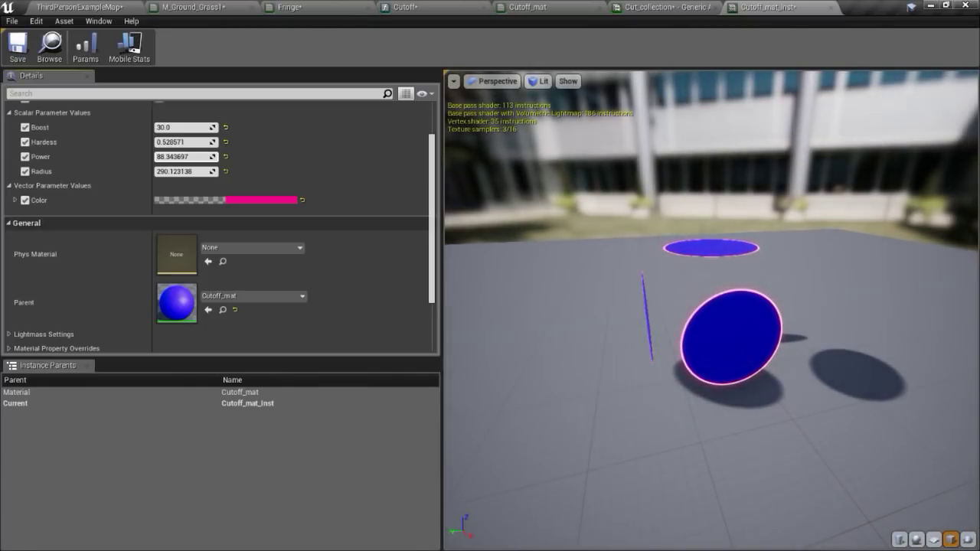
{"action": "left_click_drag", "start_coordinate": [568, 172], "coordinate": [749, 291]}
{"action": "scroll", "coordinate": [692, 302], "scroll_direction": "up", "scroll_amount": 3}
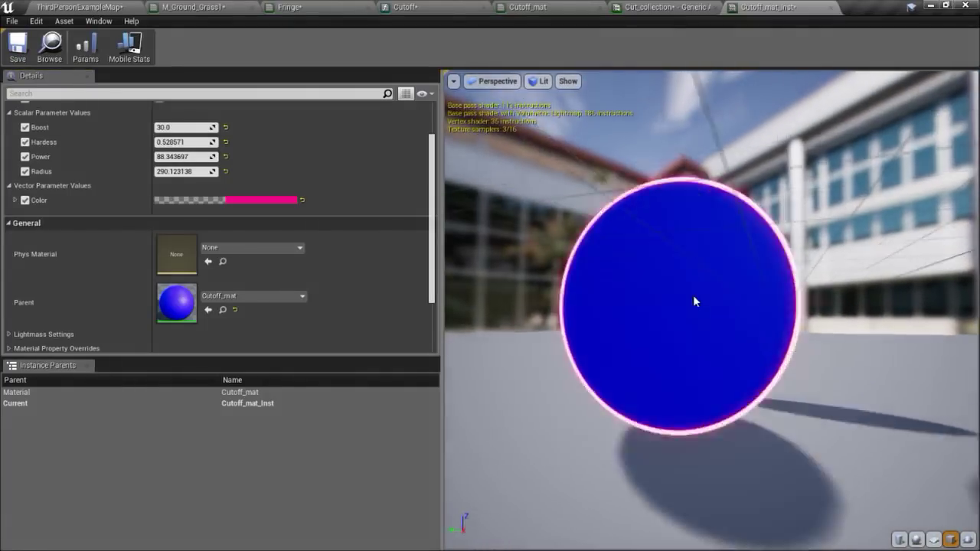
{"action": "scroll", "coordinate": [692, 295], "scroll_direction": "up", "scroll_amount": 2}
{"action": "scroll", "coordinate": [623, 284], "scroll_direction": "down", "scroll_amount": 4}
{"action": "left_click_drag", "start_coordinate": [624, 284], "coordinate": [689, 253]}
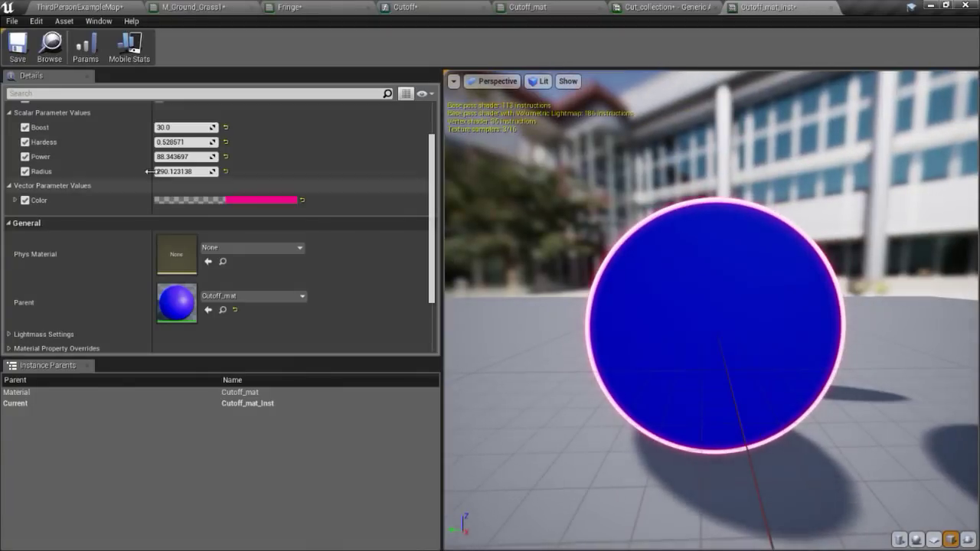
- Change the fringe Color to orange by entering R 2 and G 12
{"action": "left_click", "coordinate": [260, 199]}
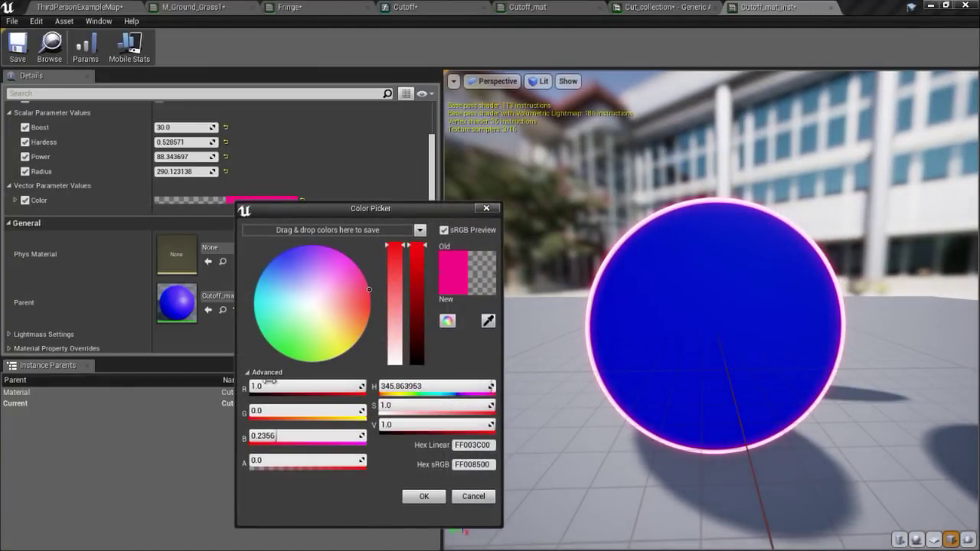
{"action": "type", "text": "22"}
{"action": "left_click", "coordinate": [306, 411]}
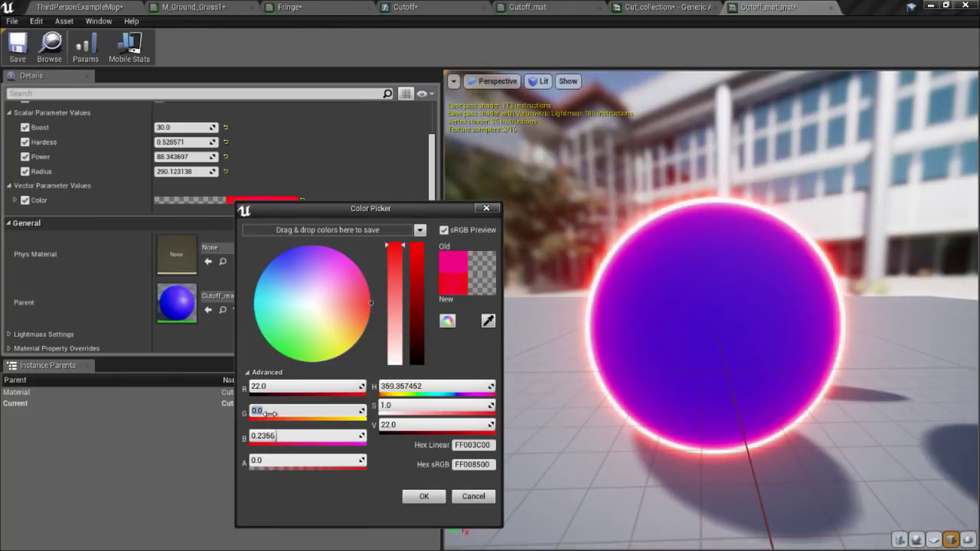
{"action": "type", "text": "12"}
{"action": "left_click", "coordinate": [424, 496]}
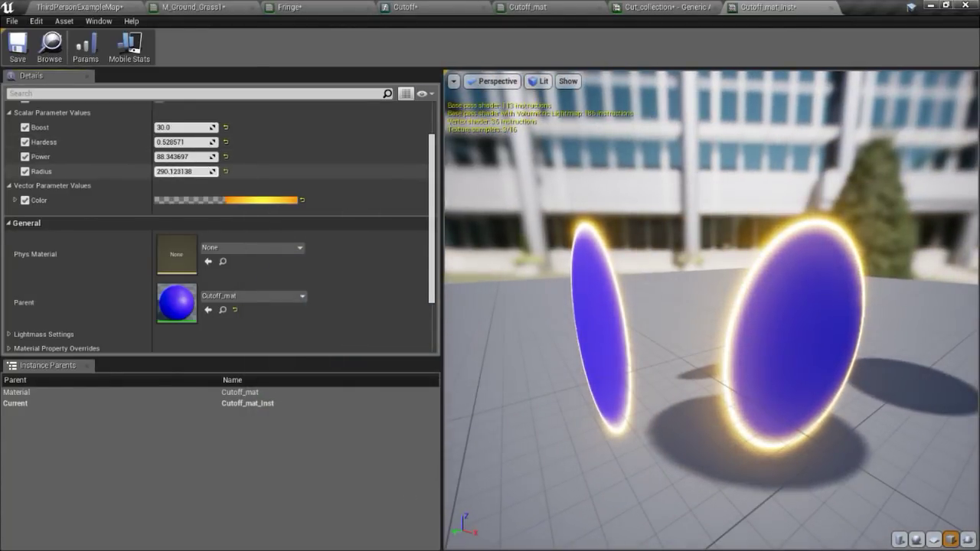
- Preview the cutoff on a cylinder mesh while adjusting Radius to show glowing rims
{"action": "mouse_move", "coordinate": [183, 171]}
{"action": "left_mouse_down"}
{"action": "mouse_move", "coordinate": [172, 172]}
{"action": "mouse_move", "coordinate": [200, 172]}
{"action": "mouse_move", "coordinate": [192, 172]}
{"action": "left_mouse_up"}
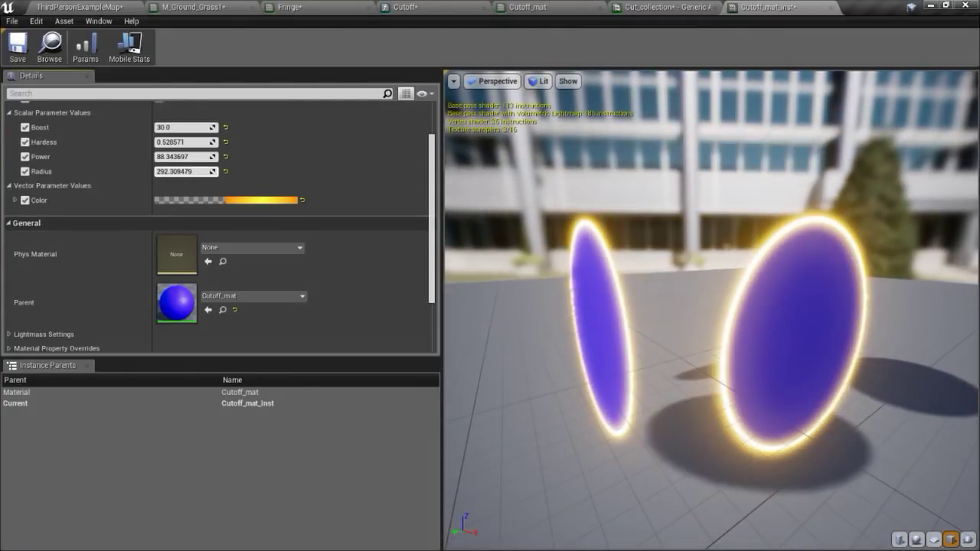
{"action": "left_click", "coordinate": [900, 539]}
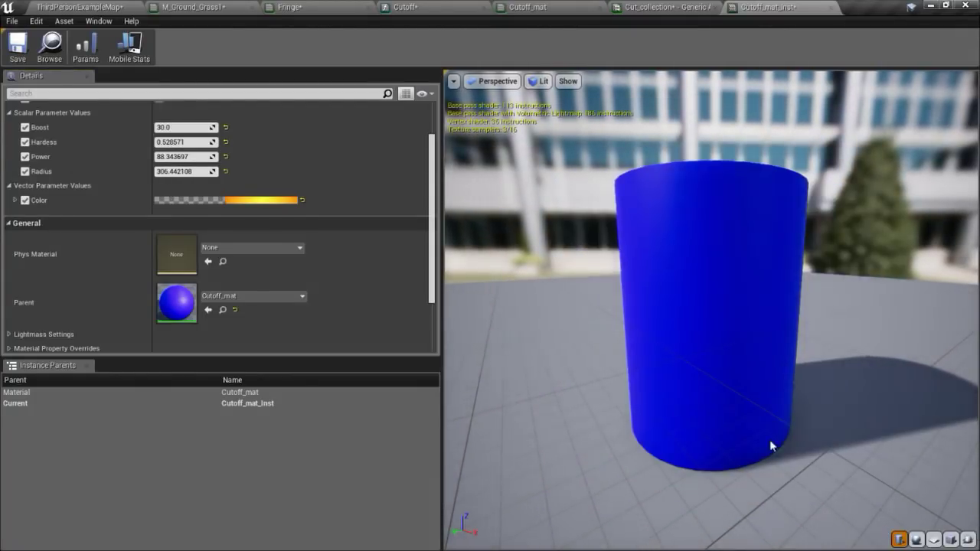
{"action": "left_click_drag", "start_coordinate": [184, 171], "coordinate": [183, 171]}
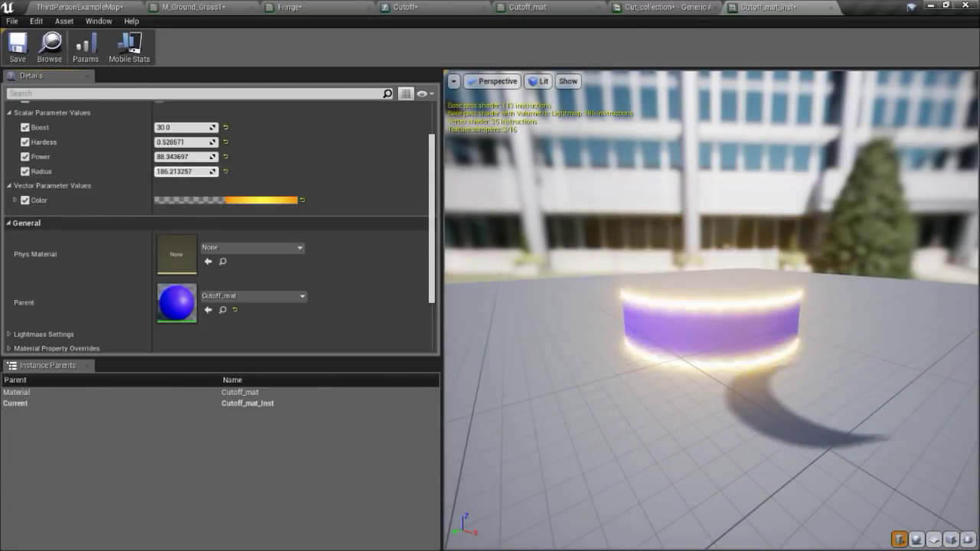
{"action": "scroll", "coordinate": [796, 256], "scroll_direction": "down", "scroll_amount": 3}
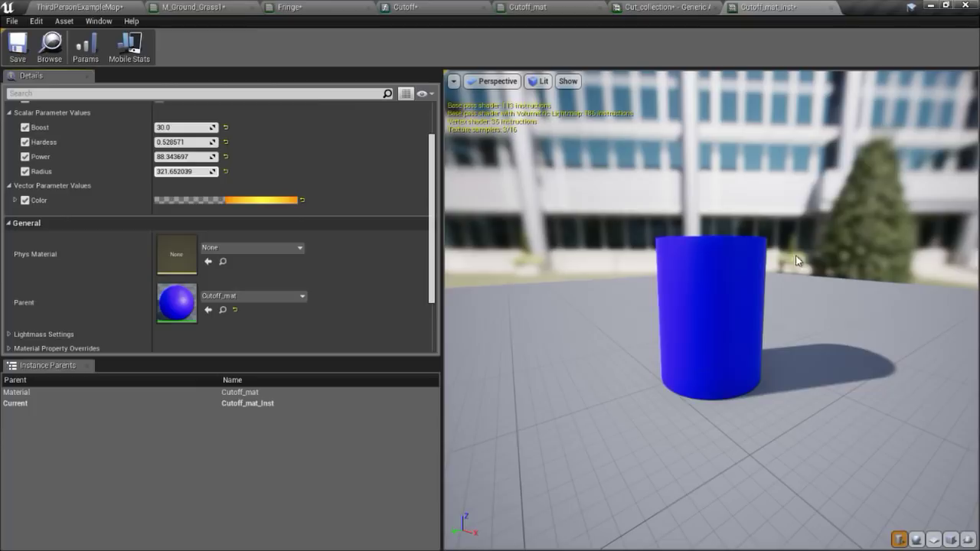
{"action": "left_click", "coordinate": [115, 6]}
- Select the SM_Rock mesh in the StarterContent Props folder of the second content browser
{"action": "left_click", "coordinate": [296, 399]}
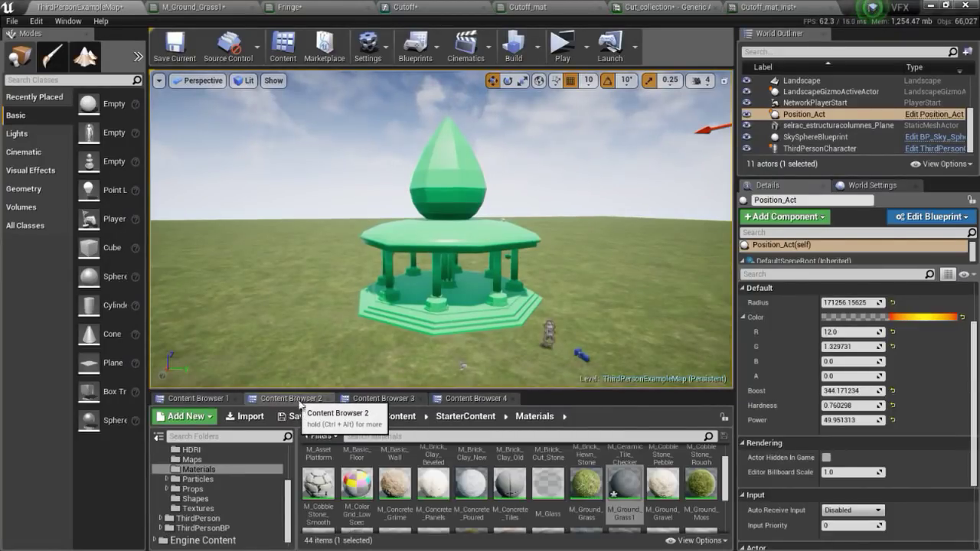
{"action": "left_click", "coordinate": [205, 498]}
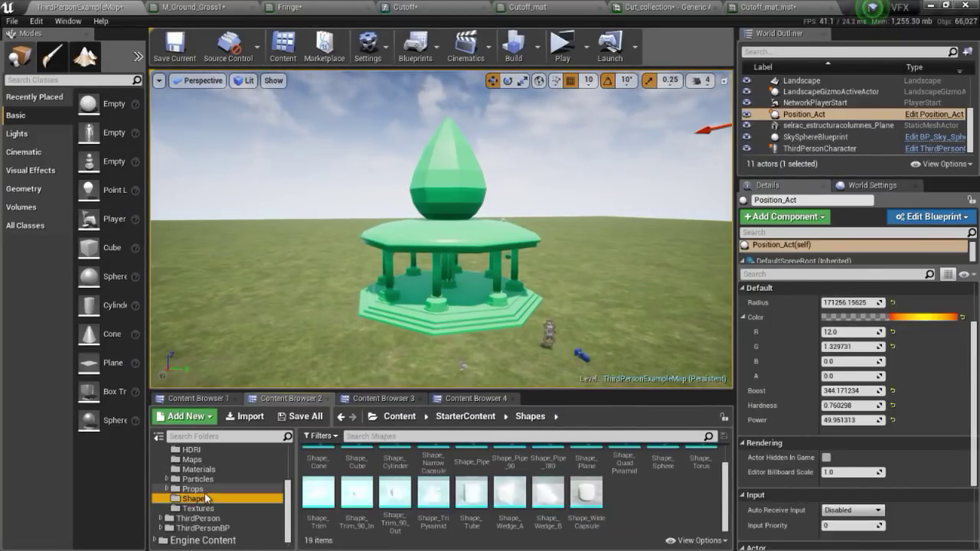
{"action": "left_click", "coordinate": [193, 488]}
{"action": "left_click", "coordinate": [433, 493]}
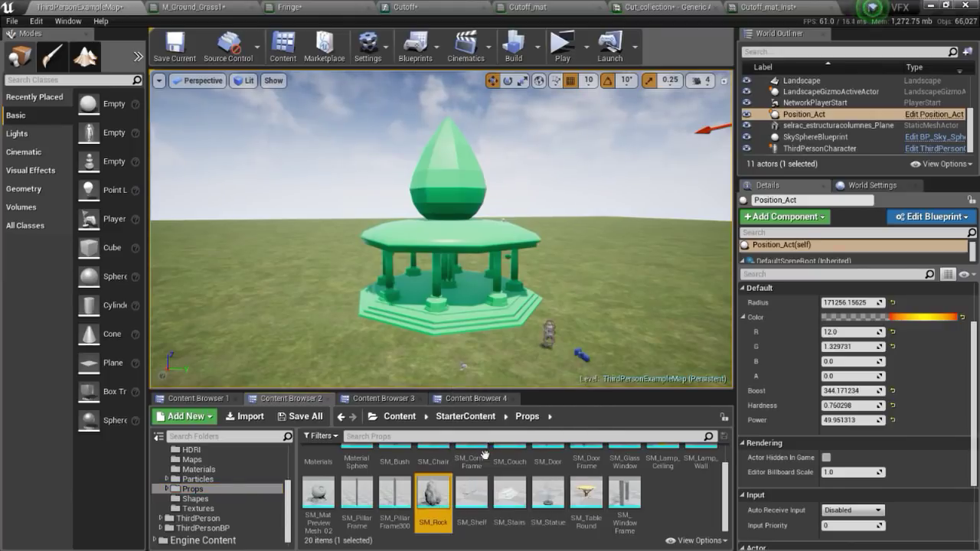
- Use SM_Rock as Cutoff_mat_Inst's preview mesh and raise Radius to about 841
{"action": "left_click", "coordinate": [781, 7]}
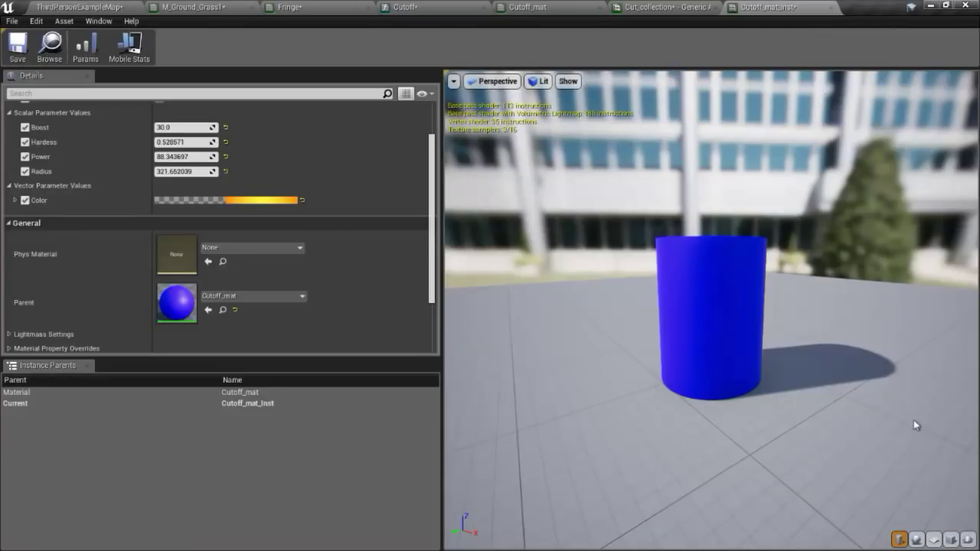
{"action": "left_click", "coordinate": [971, 538]}
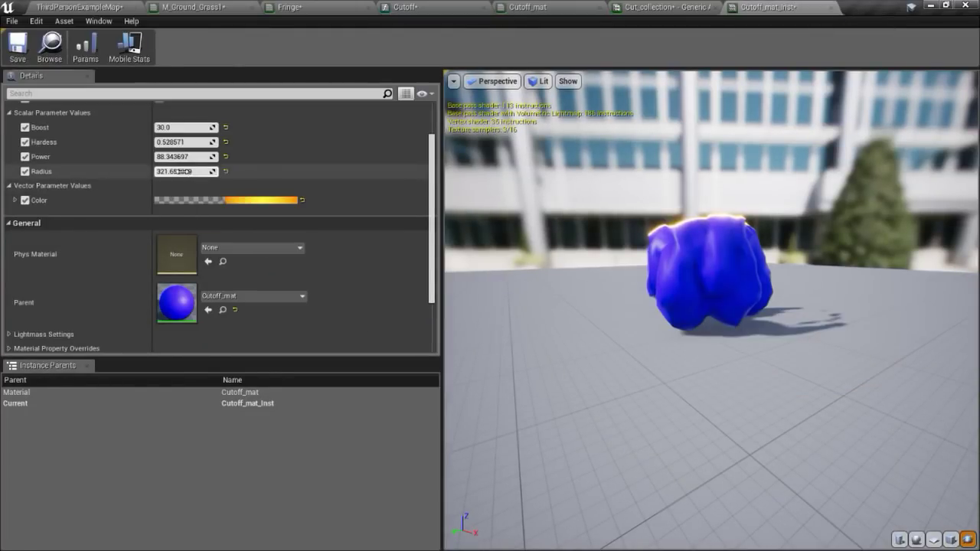
{"action": "left_click_drag", "start_coordinate": [191, 171], "coordinate": [293, 175]}
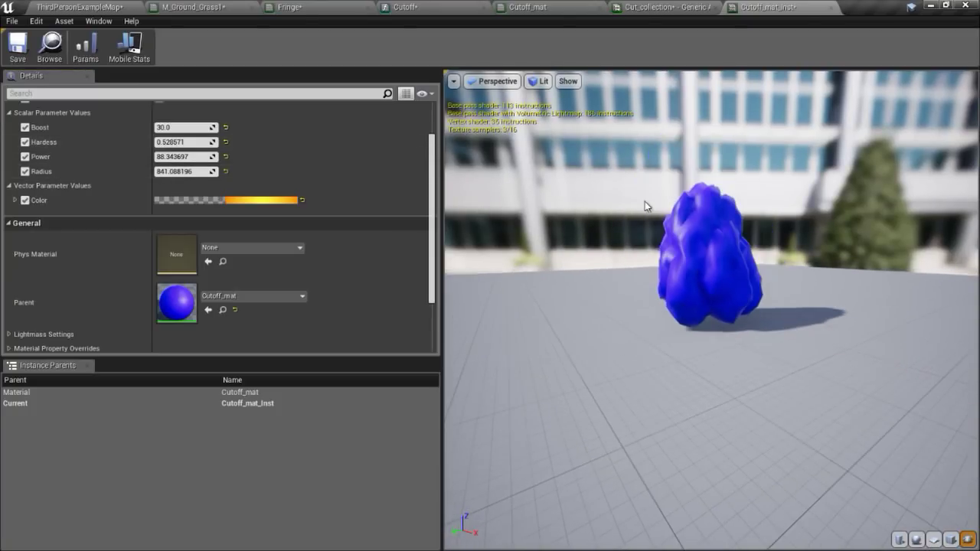
{"action": "scroll", "coordinate": [242, 156], "scroll_direction": "up", "scroll_amount": 2}
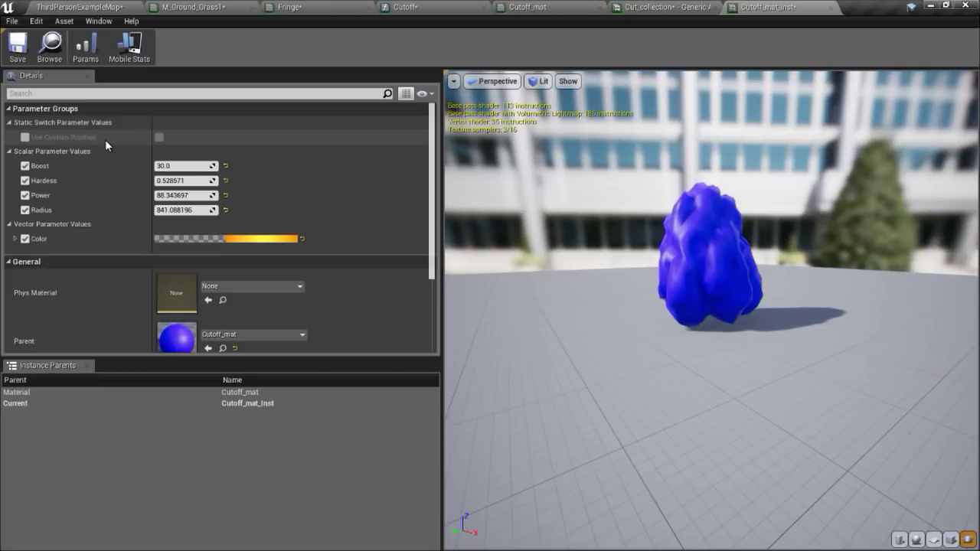
{"action": "left_click", "coordinate": [111, 7]}
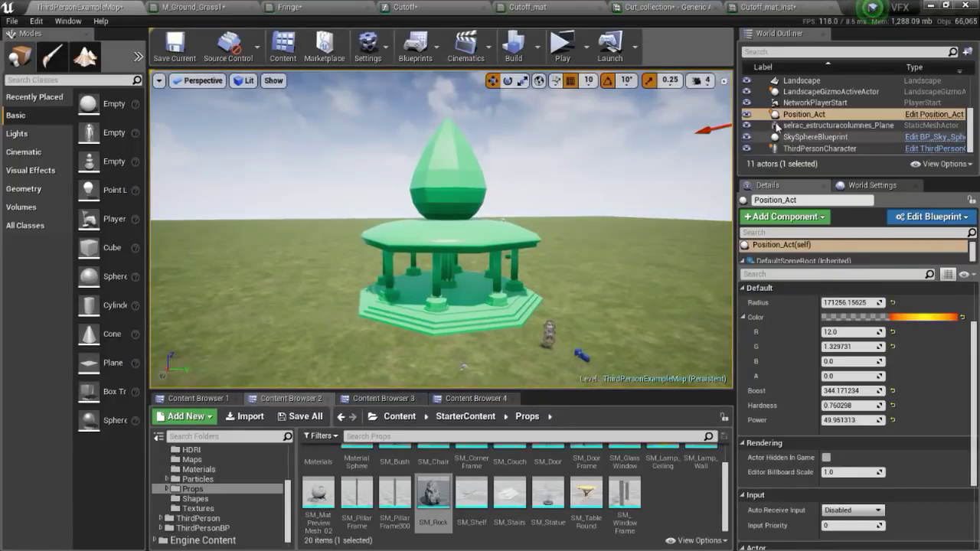
- Add an Actor Blueprint class named position to the Cutoffeffect folder and open it
{"action": "left_click", "coordinate": [477, 401]}
{"action": "right_click", "coordinate": [480, 475]}
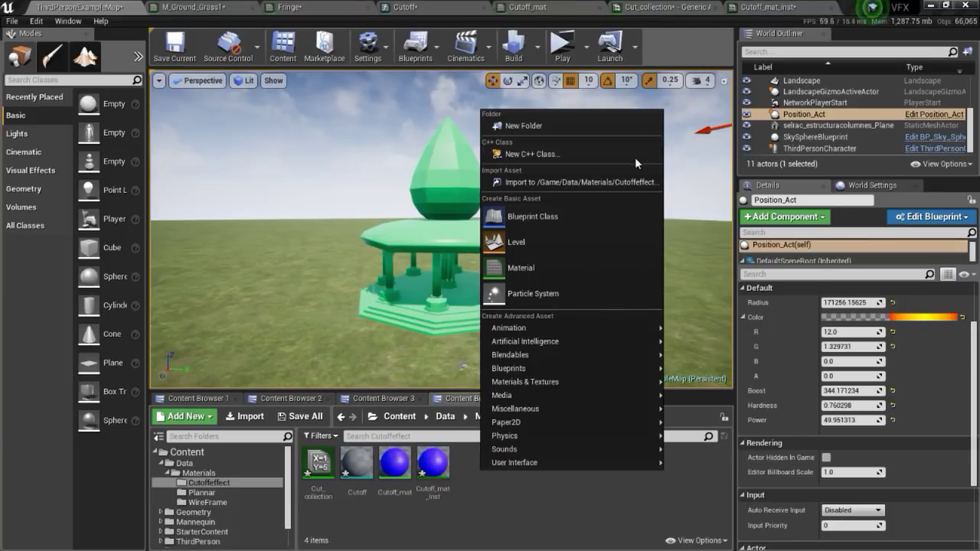
{"action": "left_click", "coordinate": [549, 228]}
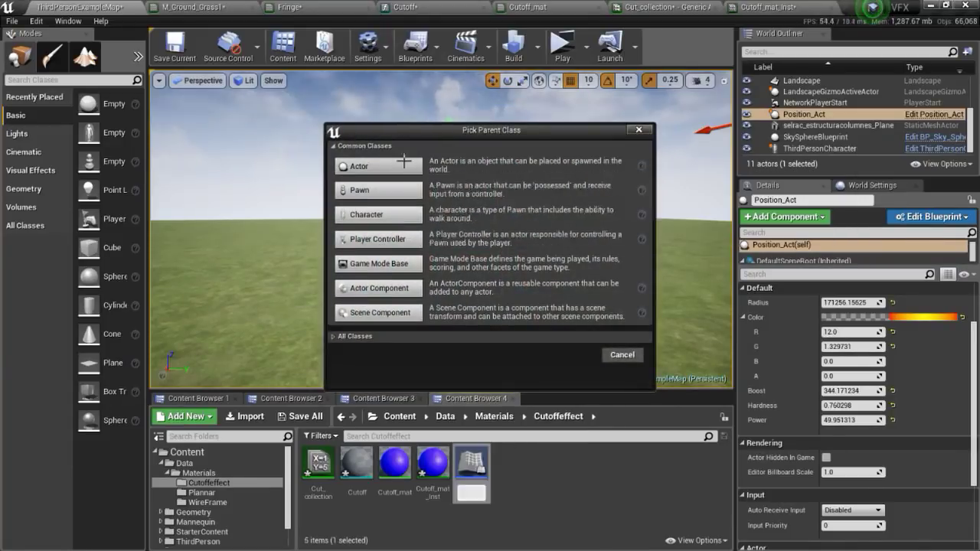
{"action": "left_click", "coordinate": [404, 162]}
{"action": "type", "text": "positio"}
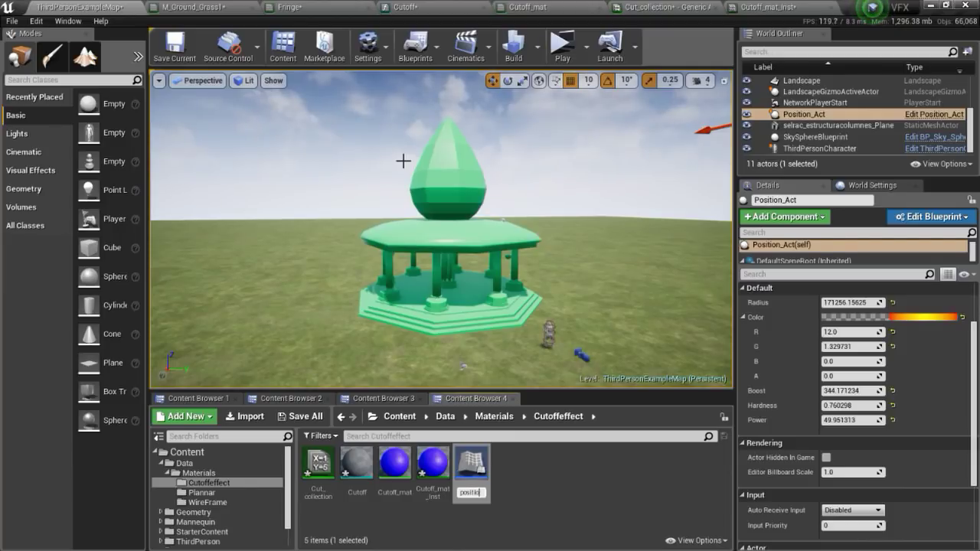
{"action": "type", "text": "n"}
{"action": "key", "text": "Return"}
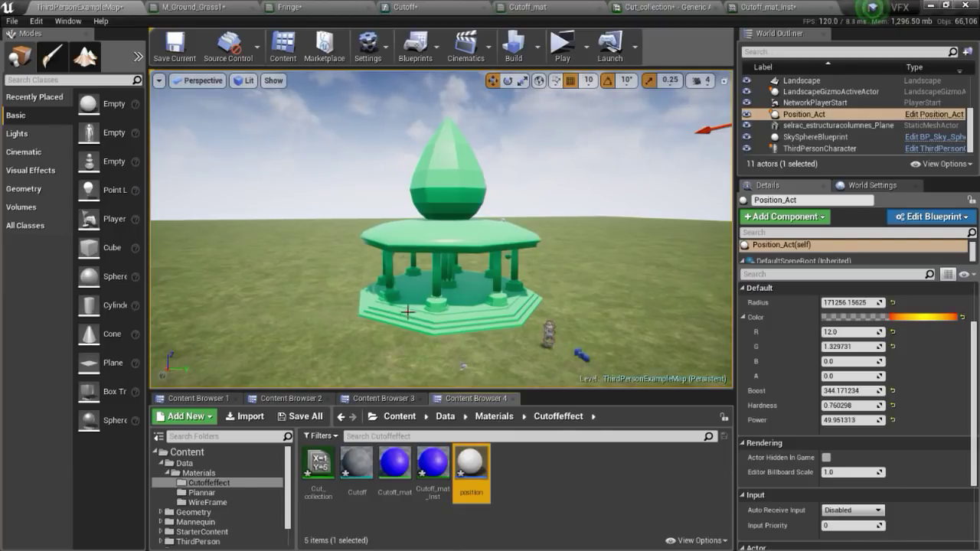
{"action": "double_click", "coordinate": [470, 464]}
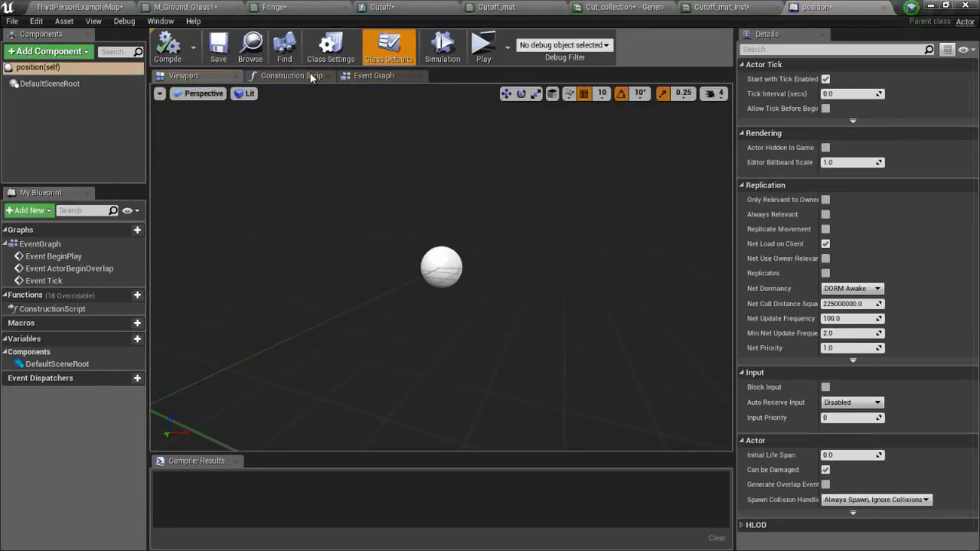
- In the Construction Script, add a Set Vector Parameter Value node after the entry
{"action": "left_click", "coordinate": [365, 77]}
{"action": "scroll", "coordinate": [429, 306], "scroll_direction": "down", "scroll_amount": 2}
{"action": "scroll", "coordinate": [414, 321], "scroll_direction": "up", "scroll_amount": 2}
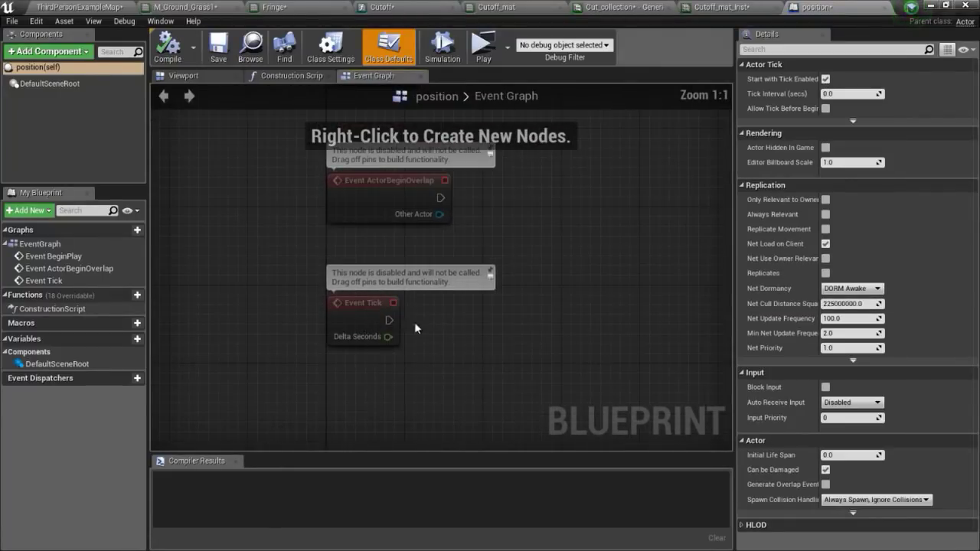
{"action": "right_click_drag", "start_coordinate": [408, 403], "coordinate": [510, 371]}
{"action": "left_click", "coordinate": [270, 81]}
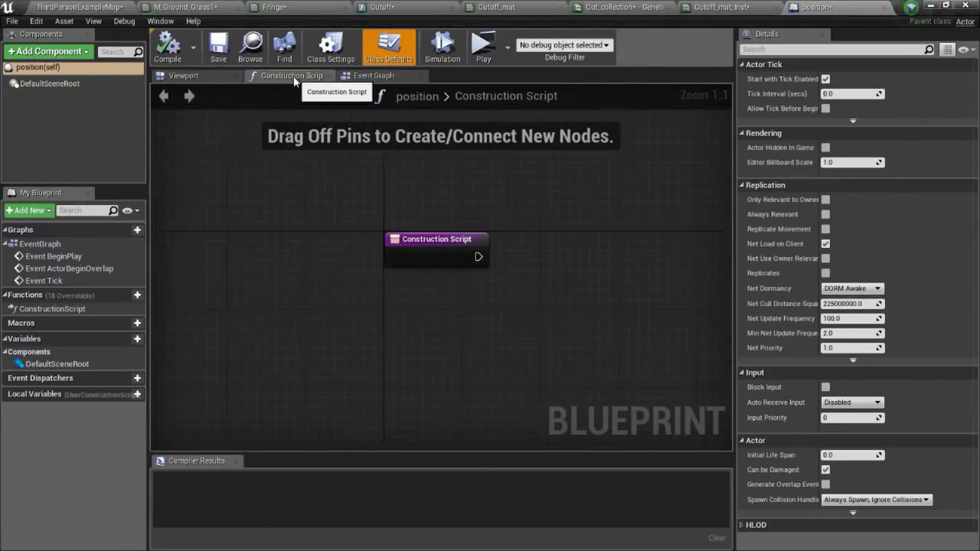
{"action": "right_click_drag", "start_coordinate": [493, 226], "coordinate": [473, 220]}
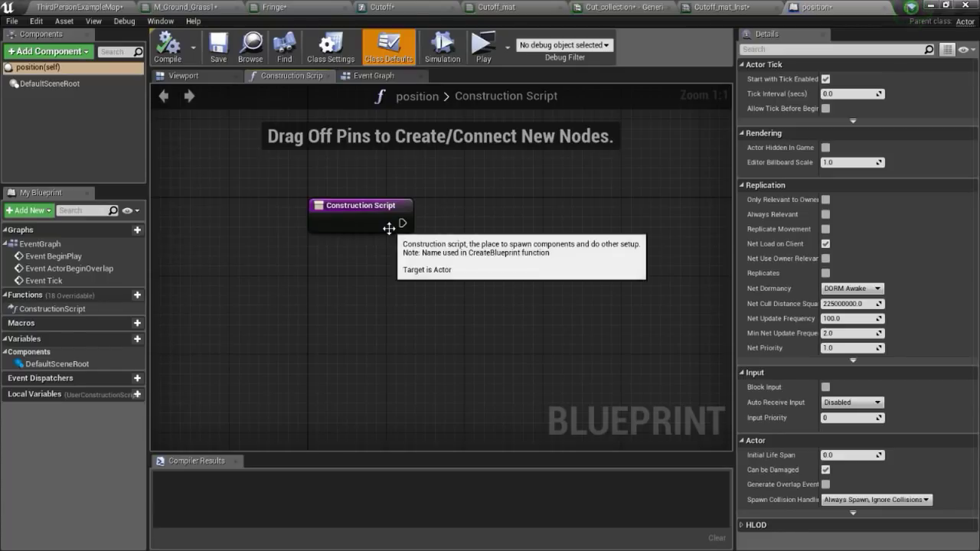
{"action": "mouse_move", "coordinate": [401, 223]}
{"action": "left_mouse_down"}
{"action": "mouse_move", "coordinate": [545, 197]}
{"action": "mouse_move", "coordinate": [491, 209]}
{"action": "left_mouse_up"}
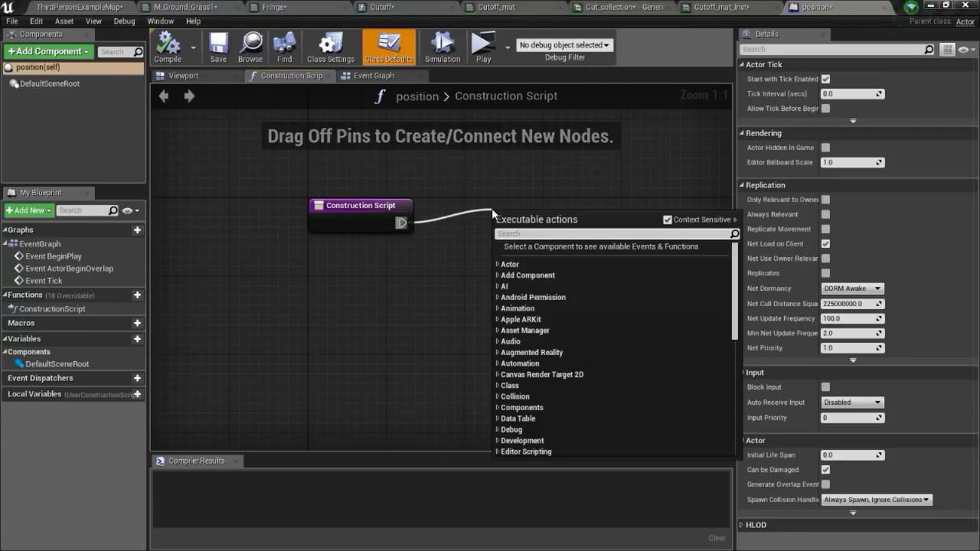
{"action": "type", "text": "set coll"}
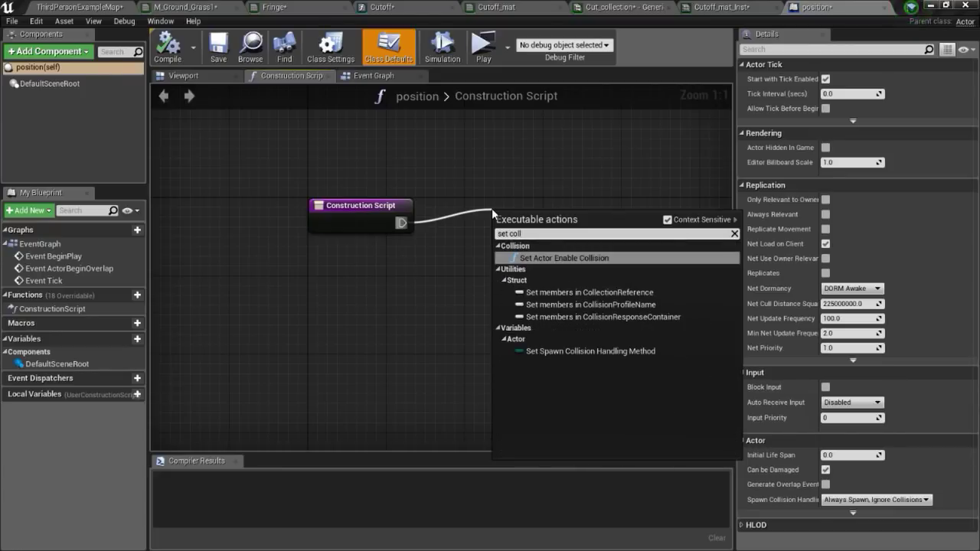
{"action": "key", "text": "BackSpace"}
{"action": "key", "text": "BackSpace"}
{"action": "key", "text": "BackSpace"}
{"action": "type", "text": "v"}
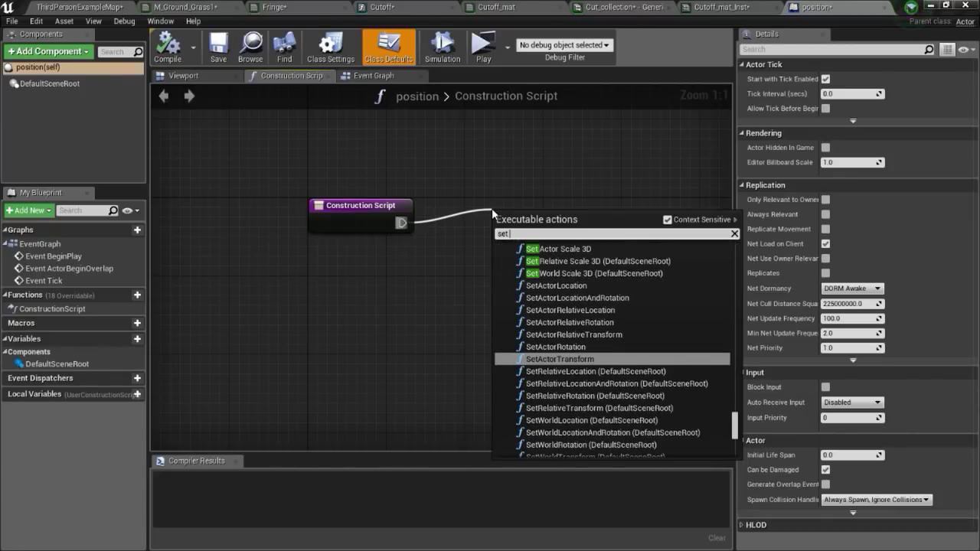
{"action": "type", "text": "ector"}
{"action": "key", "text": "Return"}
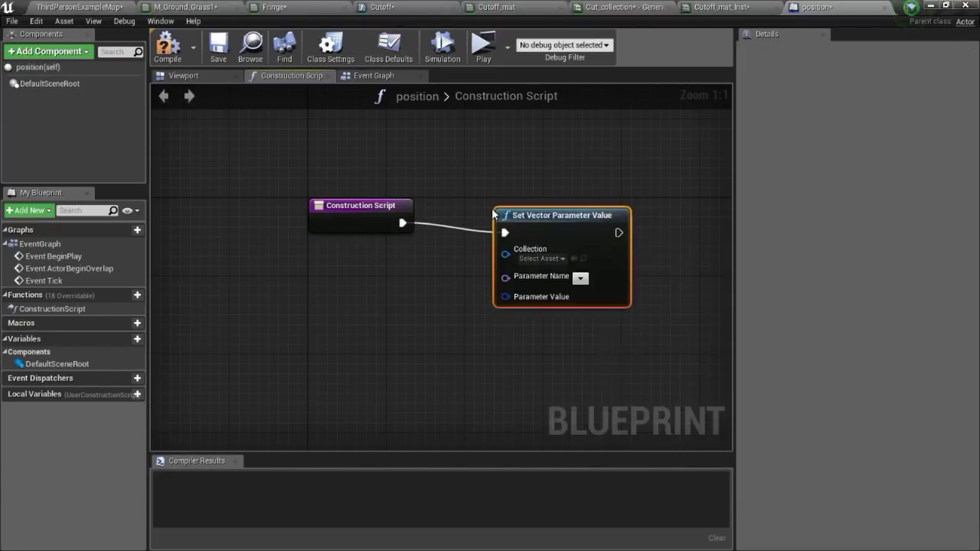
- Set the node's collection to Cut_collection and its parameter name to Position
{"action": "left_click", "coordinate": [558, 258]}
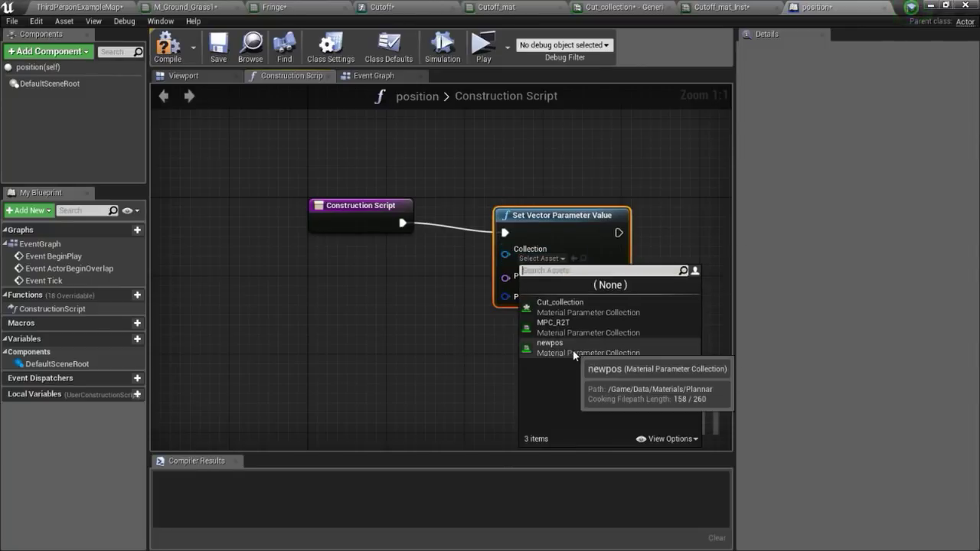
{"action": "left_click", "coordinate": [581, 303]}
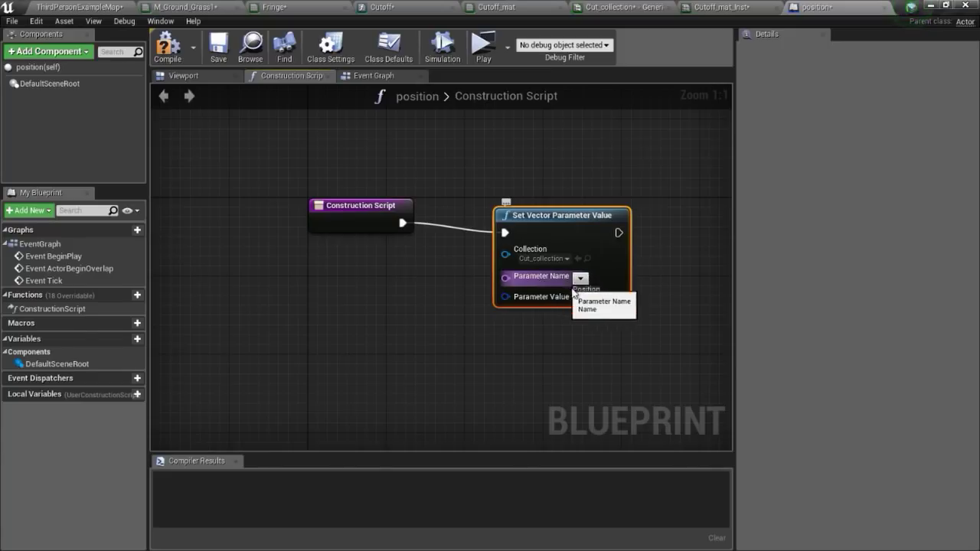
{"action": "left_click", "coordinate": [586, 289]}
{"action": "left_click_drag", "start_coordinate": [506, 281], "coordinate": [405, 274]}
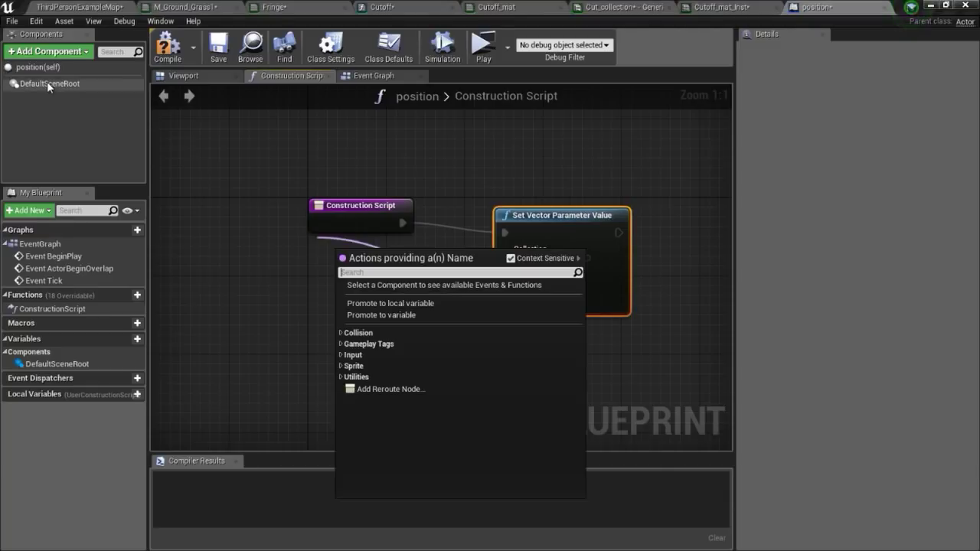
- Wire DefaultSceneRoot's GetWorldLocation into Parameter Value, then compile and save the Blueprint
{"action": "left_click", "coordinate": [30, 87]}
{"action": "left_click_drag", "start_coordinate": [29, 84], "coordinate": [428, 363]}
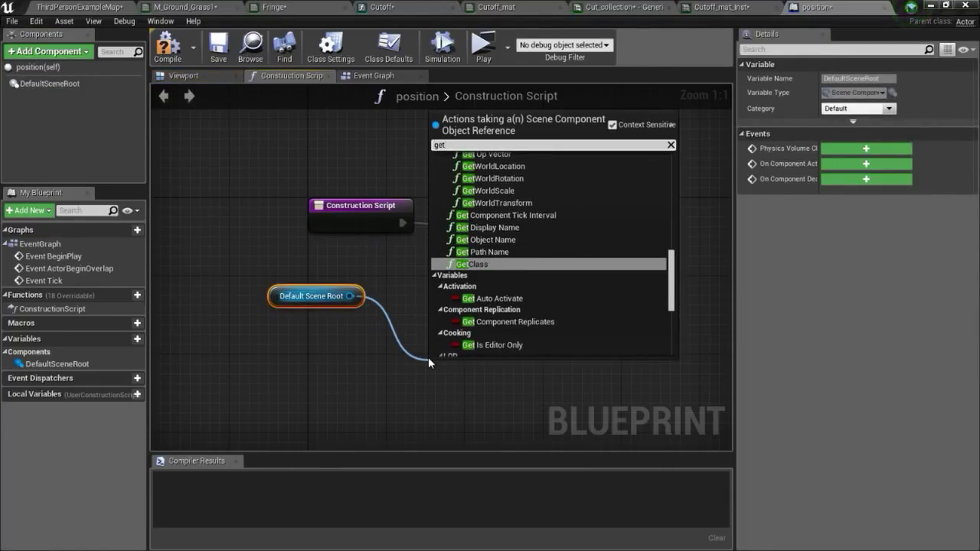
{"action": "type", "text": "get wor"}
{"action": "key", "text": "Up"}
{"action": "key", "text": "Up"}
{"action": "key", "text": "Up"}
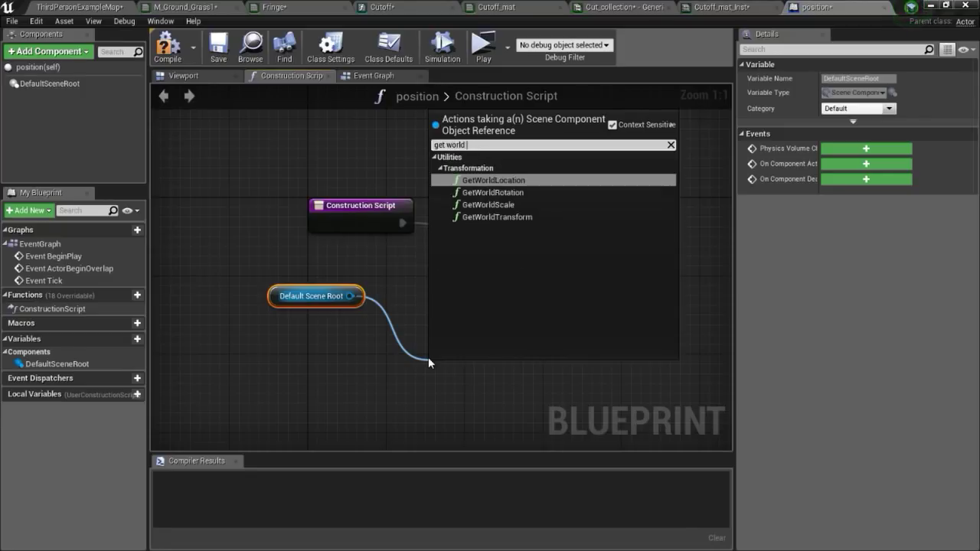
{"action": "key", "text": "Return"}
{"action": "left_click_drag", "start_coordinate": [540, 398], "coordinate": [509, 305]}
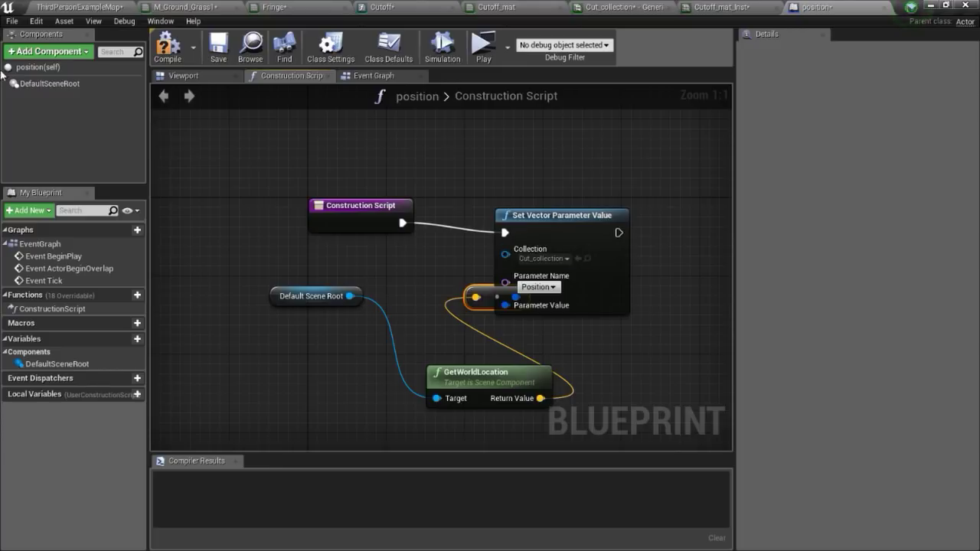
{"action": "left_click", "coordinate": [167, 48]}
{"action": "left_click", "coordinate": [217, 56]}
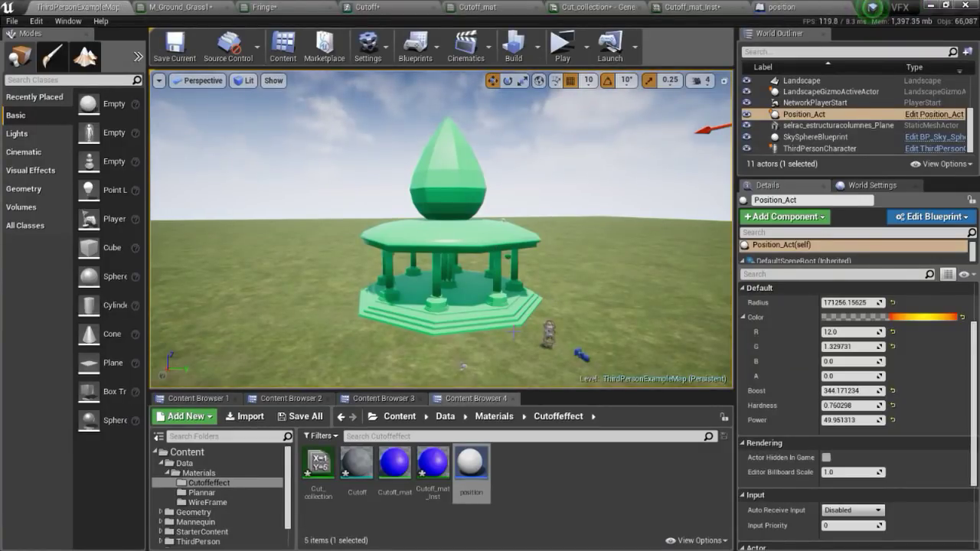
- Place a position actor near the gazebo and apply Cutoff_mat_Inst to the mannequin
{"action": "right_click_drag", "start_coordinate": [440, 230], "coordinate": [452, 261]}
{"action": "left_click_drag", "start_coordinate": [481, 465], "coordinate": [449, 324]}
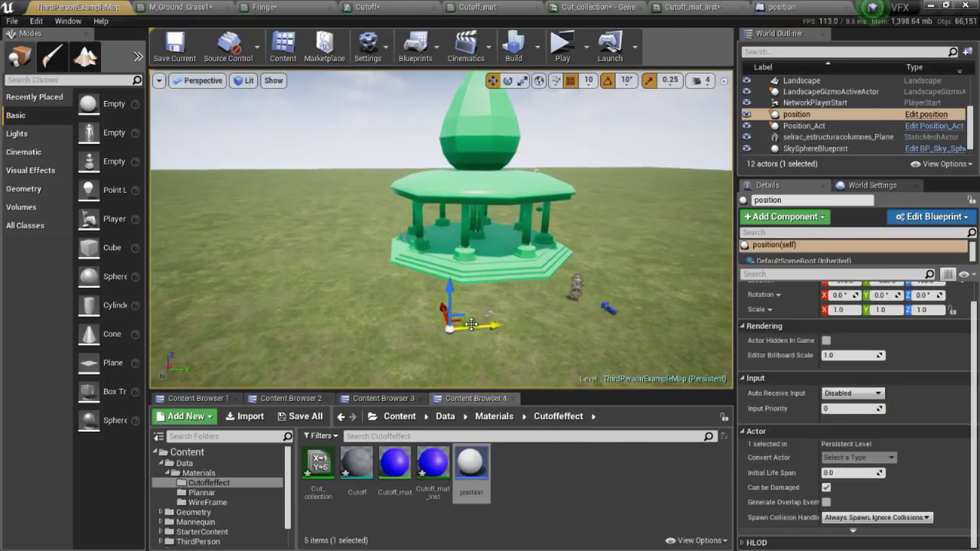
{"action": "mouse_move", "coordinate": [448, 324]}
{"action": "right_mouse_down"}
{"action": "mouse_move", "coordinate": [521, 306]}
{"action": "mouse_move", "coordinate": [490, 275]}
{"action": "right_mouse_up"}
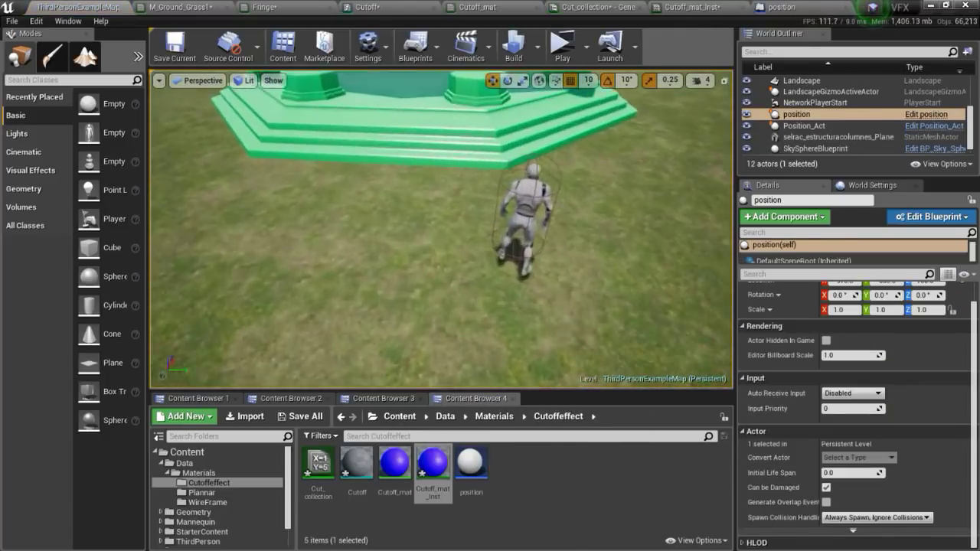
{"action": "left_click_drag", "start_coordinate": [432, 463], "coordinate": [419, 217]}
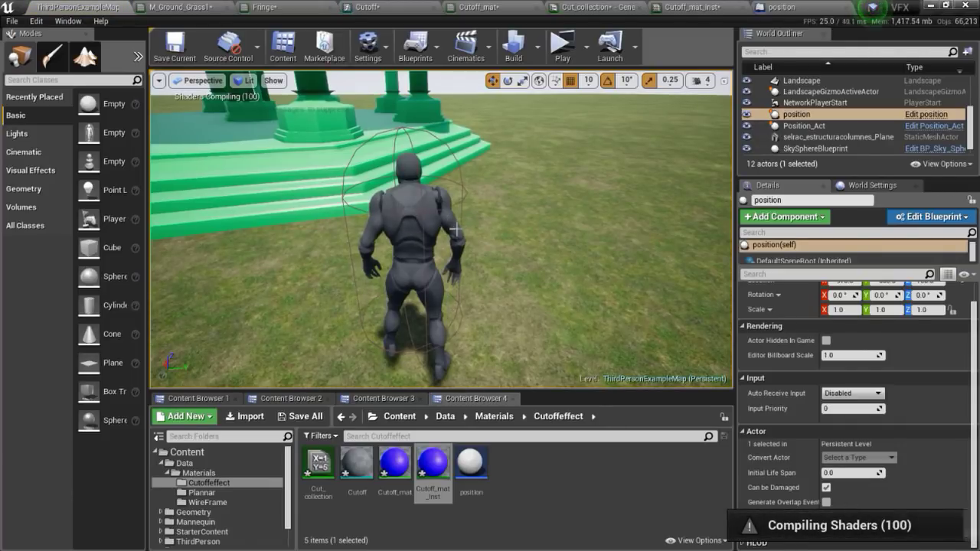
{"action": "right_click_drag", "start_coordinate": [455, 228], "coordinate": [455, 228]}
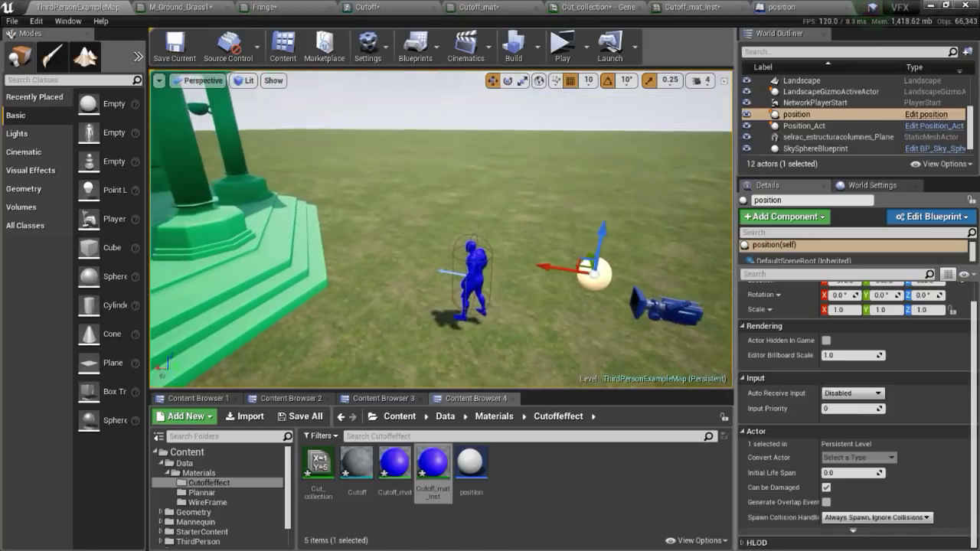
- Float the Cutoff_mat_Inst editor over the level and lower Radius to about 120.4
{"action": "left_click", "coordinate": [674, 7]}
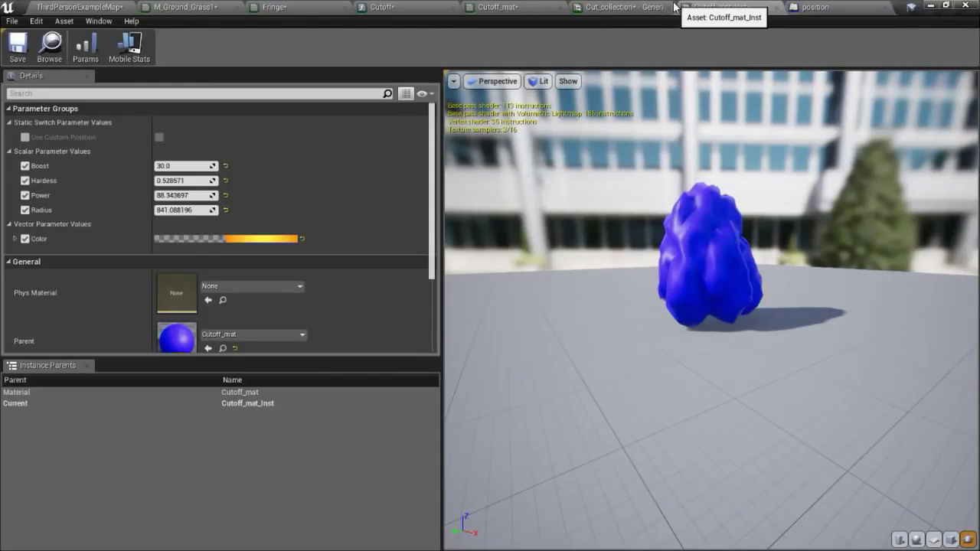
{"action": "left_click_drag", "start_coordinate": [674, 7], "coordinate": [749, 168]}
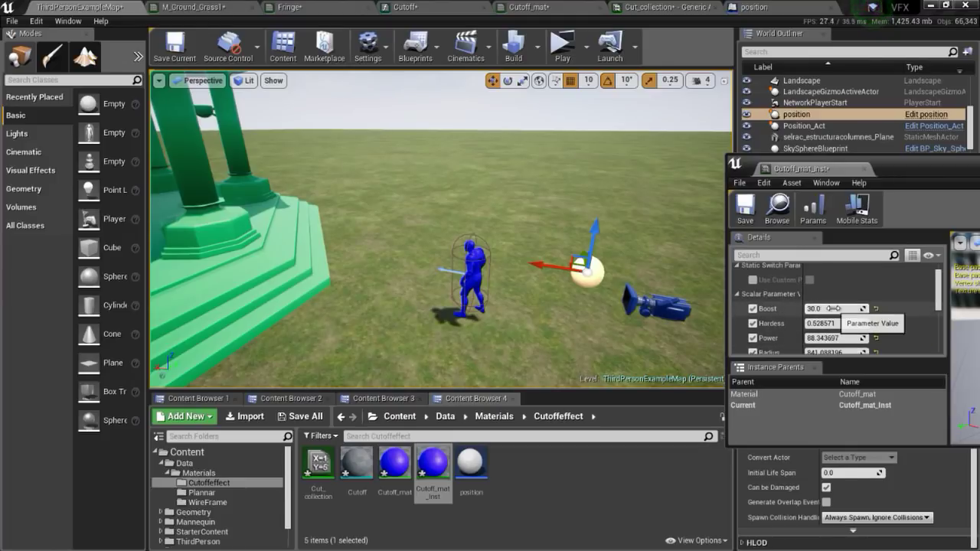
{"action": "scroll", "coordinate": [842, 325], "scroll_direction": "down", "scroll_amount": 1}
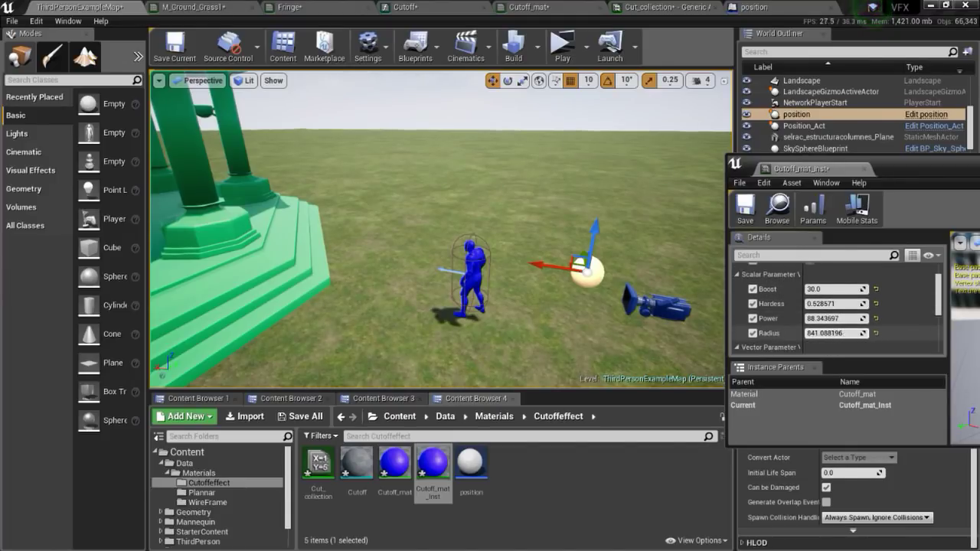
{"action": "mouse_move", "coordinate": [834, 333]}
{"action": "left_mouse_down"}
{"action": "mouse_move", "coordinate": [819, 333]}
{"action": "mouse_move", "coordinate": [850, 333]}
{"action": "mouse_move", "coordinate": [823, 333]}
{"action": "left_mouse_up"}
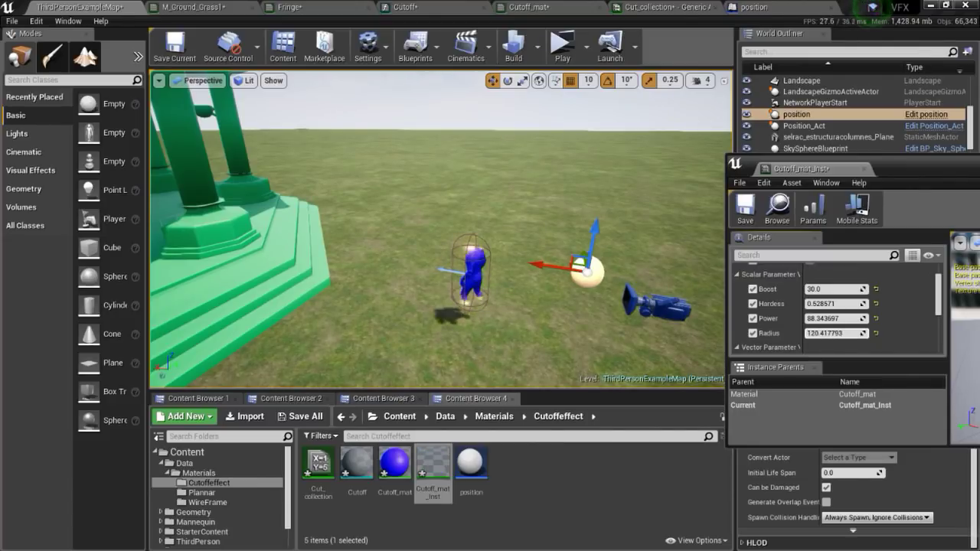
{"action": "scroll", "coordinate": [766, 300], "scroll_direction": "up", "scroll_amount": 2}
- Enable the Use Custom Position static switch in Cutoff_mat_Inst
{"action": "left_click", "coordinate": [753, 300]}
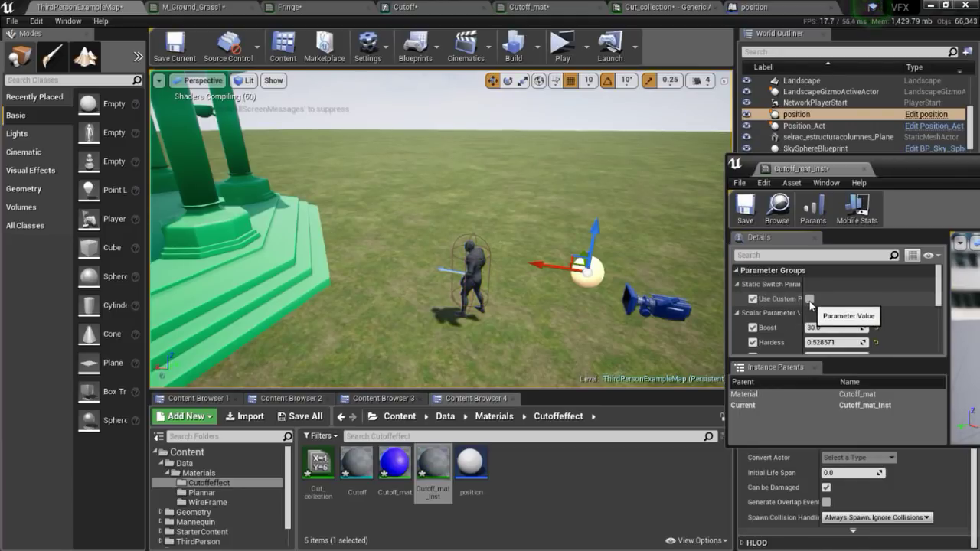
{"action": "left_click", "coordinate": [810, 300]}
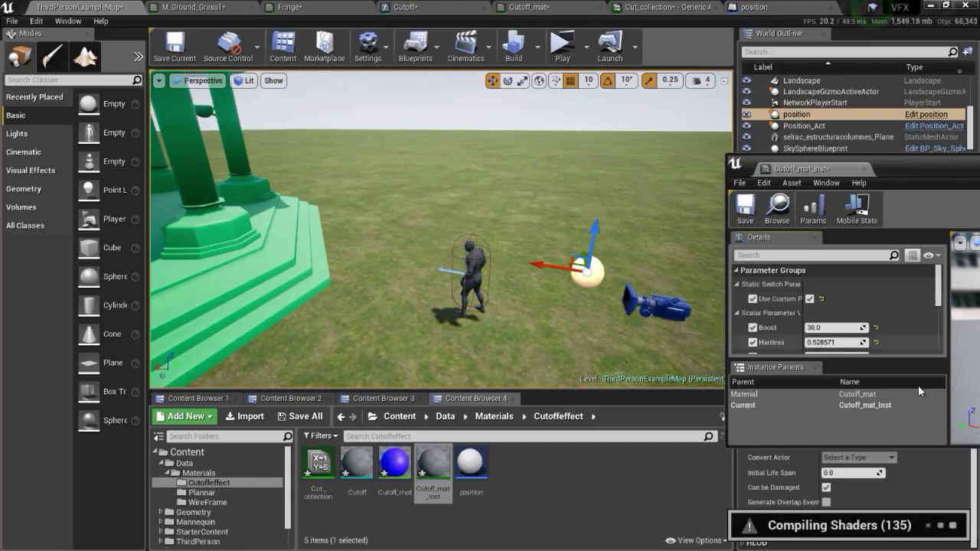
{"action": "scroll", "coordinate": [823, 313], "scroll_direction": "down", "scroll_amount": 2}
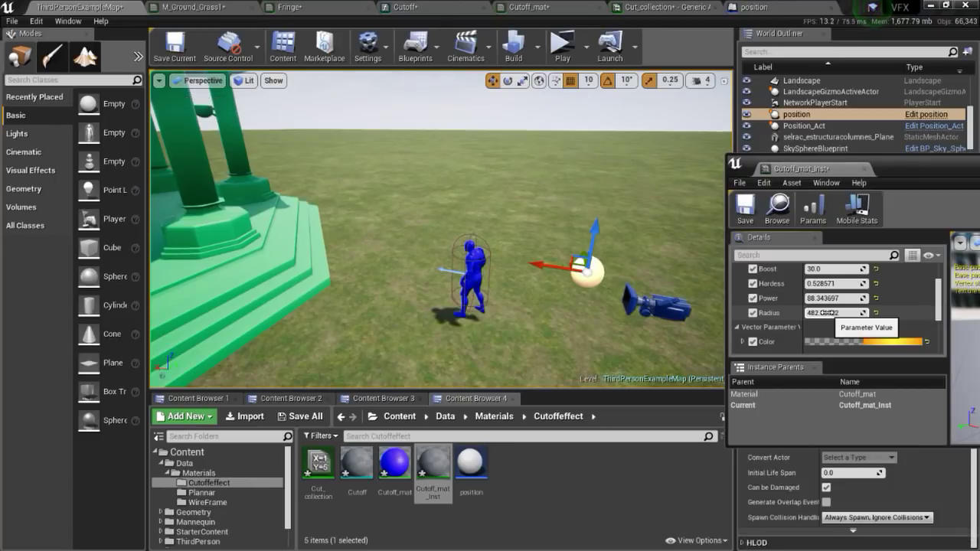
- Move the position actor along X onto the mannequin and scrub Radius to about 92
{"action": "left_click_drag", "start_coordinate": [829, 313], "coordinate": [852, 312]}
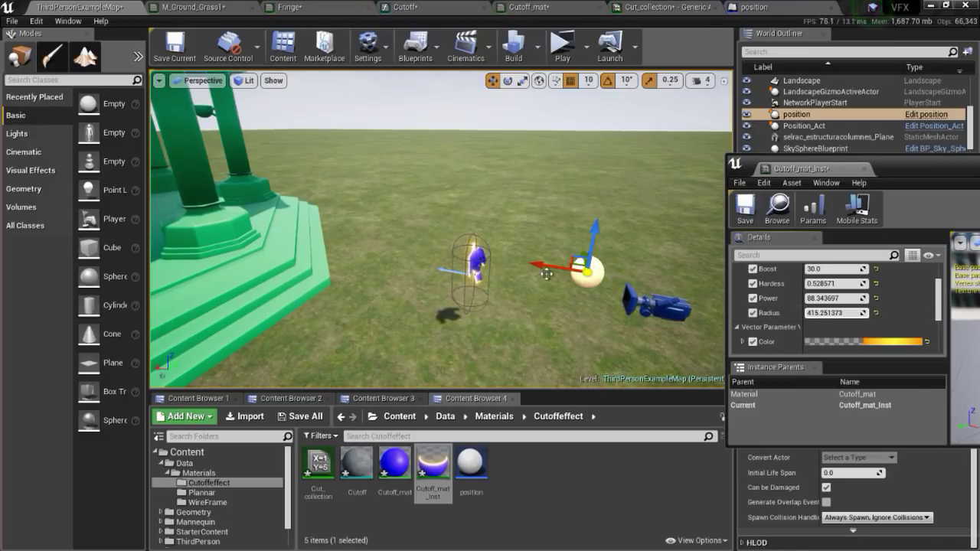
{"action": "mouse_move", "coordinate": [834, 313]}
{"action": "left_mouse_down"}
{"action": "mouse_move", "coordinate": [812, 313]}
{"action": "mouse_move", "coordinate": [842, 313]}
{"action": "left_mouse_up"}
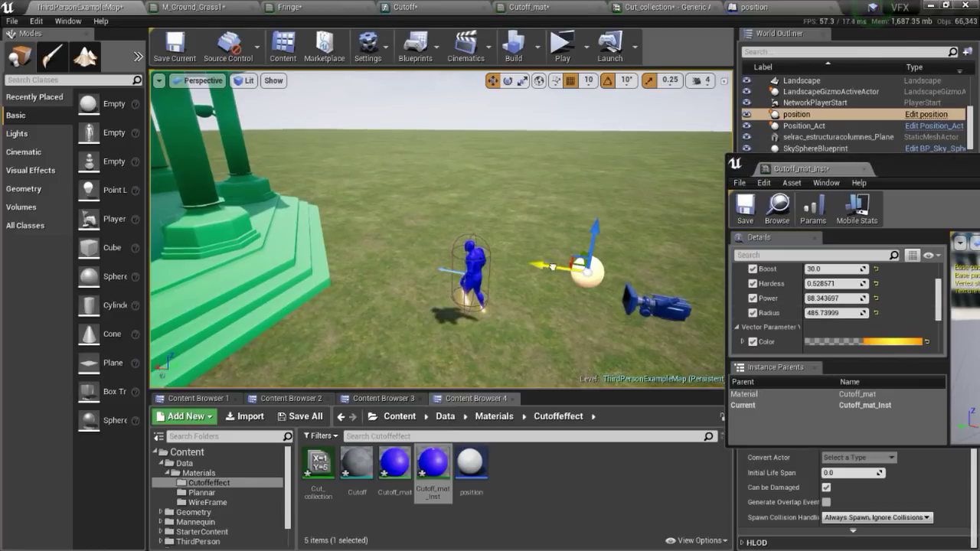
{"action": "left_click_drag", "start_coordinate": [553, 264], "coordinate": [468, 253]}
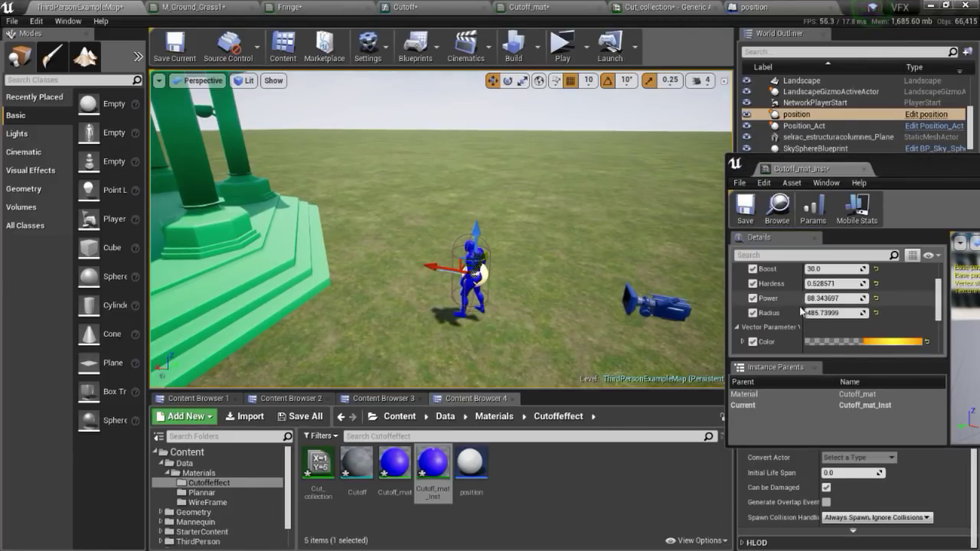
{"action": "left_click_drag", "start_coordinate": [823, 313], "coordinate": [861, 313]}
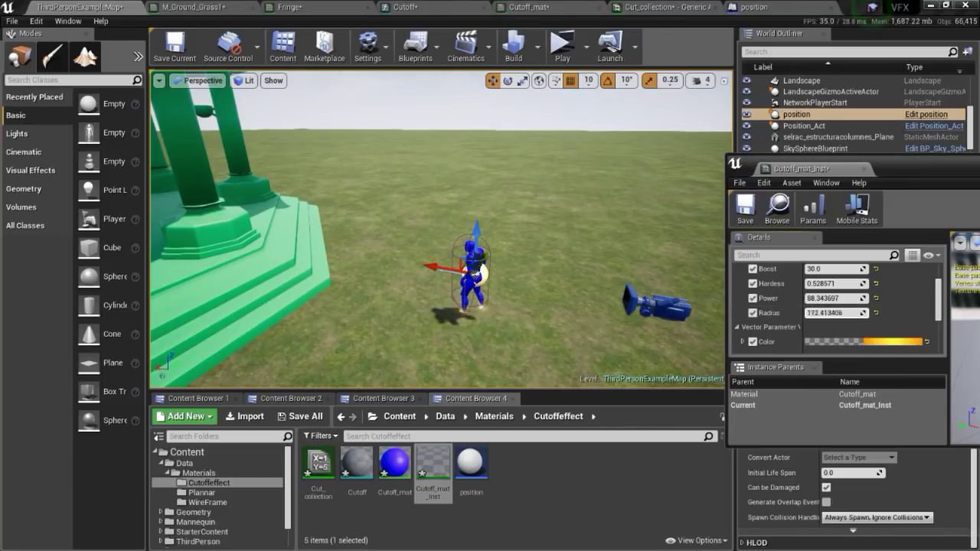
{"action": "left_click_drag", "start_coordinate": [834, 313], "coordinate": [857, 313]}
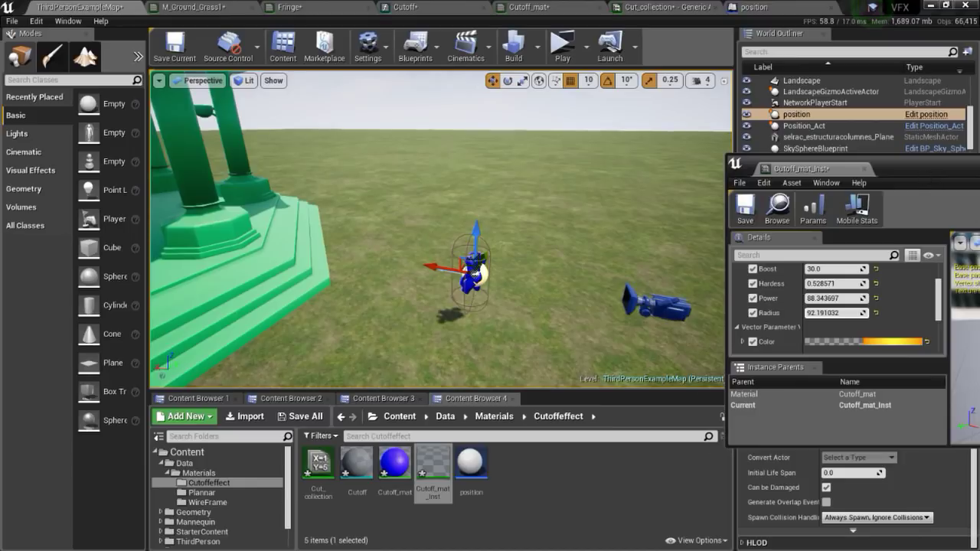
{"action": "left_click_drag", "start_coordinate": [927, 167], "coordinate": [425, 313]}
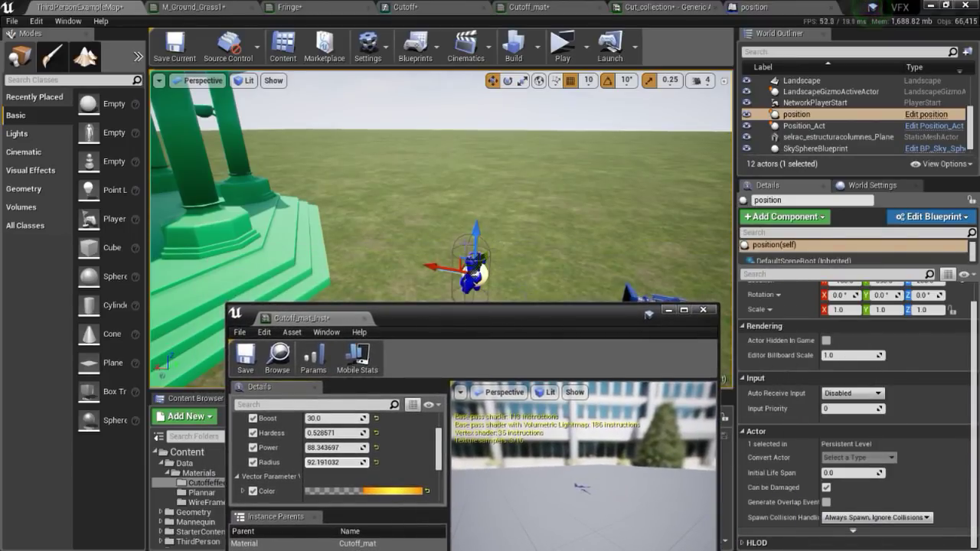
- Scale the ThirdPersonCharacter mannequin to 5,5,5
{"action": "left_click", "coordinate": [465, 242]}
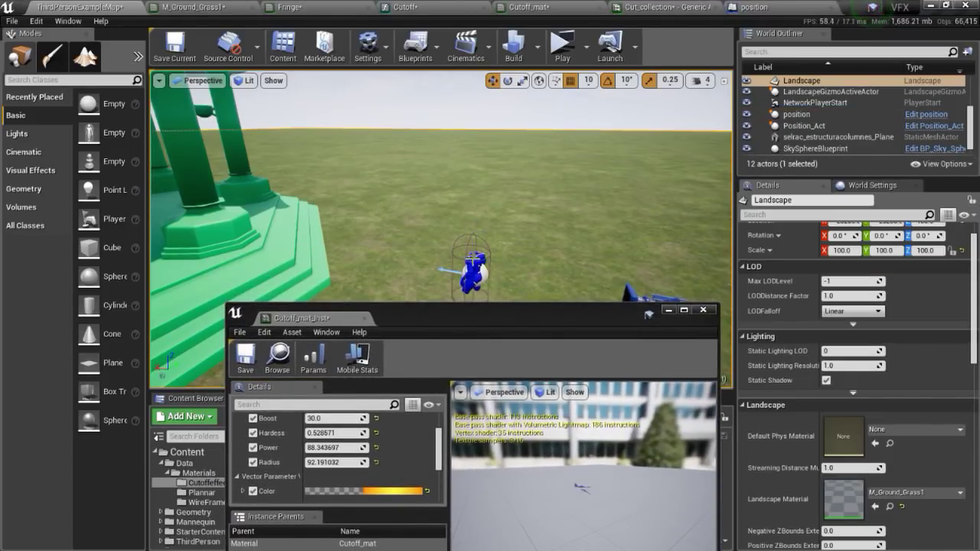
{"action": "left_click", "coordinate": [472, 263]}
{"action": "key", "text": "f"}
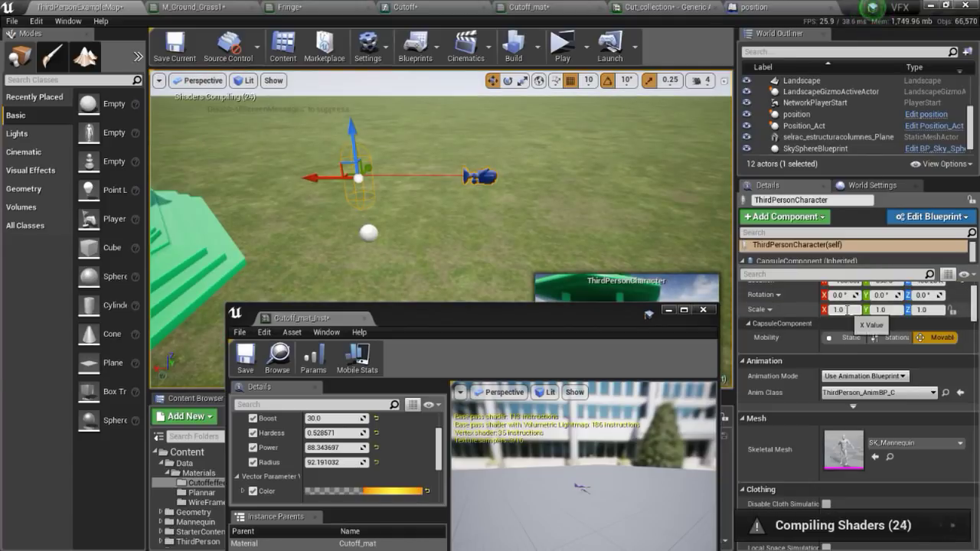
{"action": "left_click", "coordinate": [878, 310]}
{"action": "type", "text": "5"}
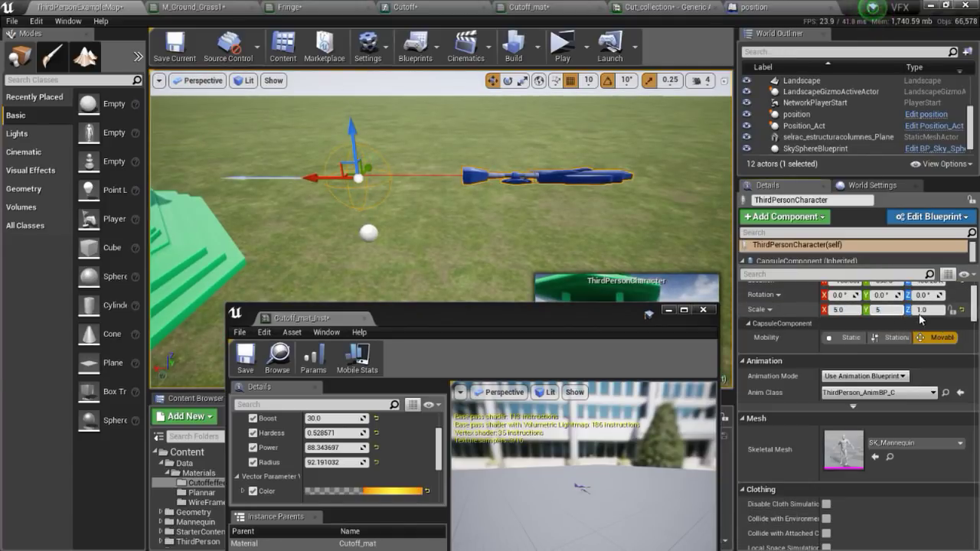
{"action": "left_click", "coordinate": [922, 310]}
{"action": "type", "text": "5"}
{"action": "key", "text": "Return"}
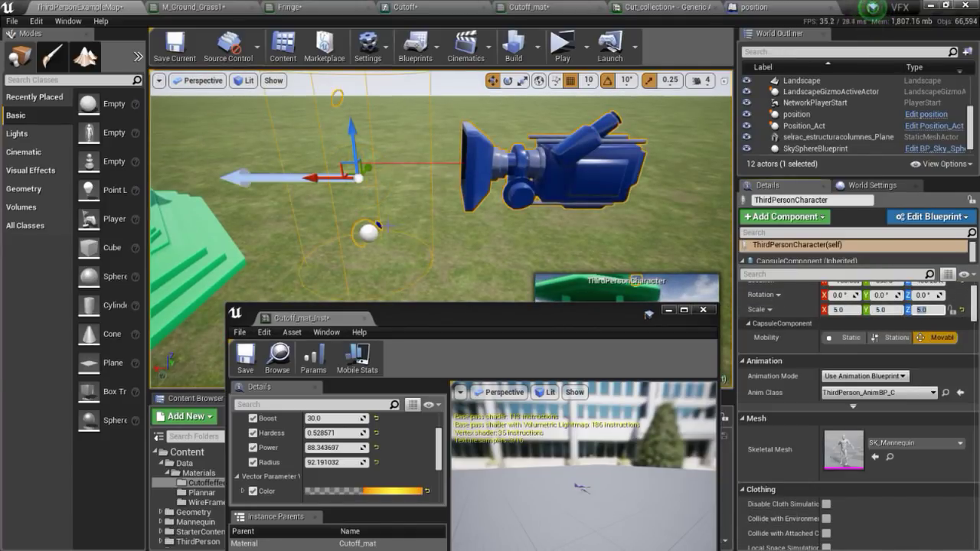
- Raise the position actor atop the mannequin, set the cutoff Radius to about 934.7, and close Cutoff_mat_Inst
{"action": "left_click", "coordinate": [376, 225]}
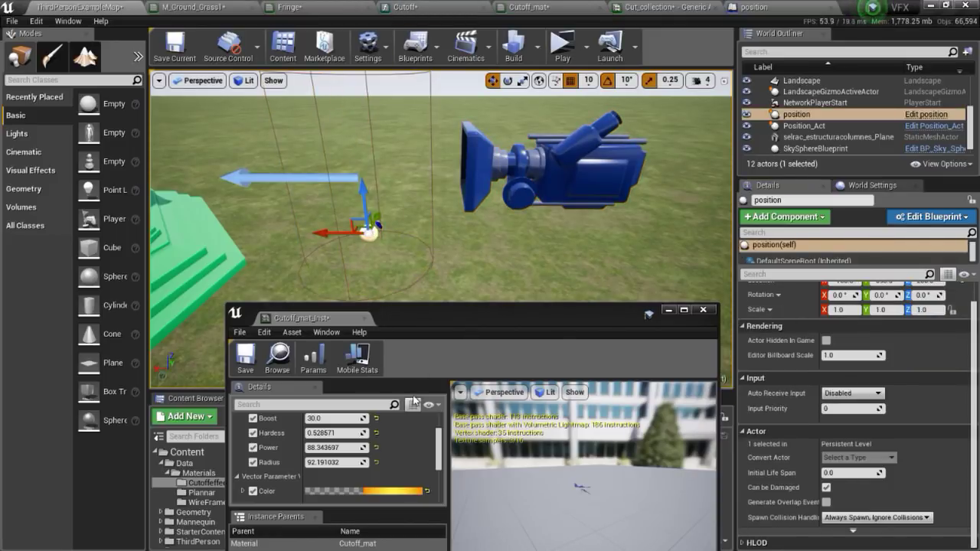
{"action": "left_click_drag", "start_coordinate": [349, 462], "coordinate": [459, 462]}
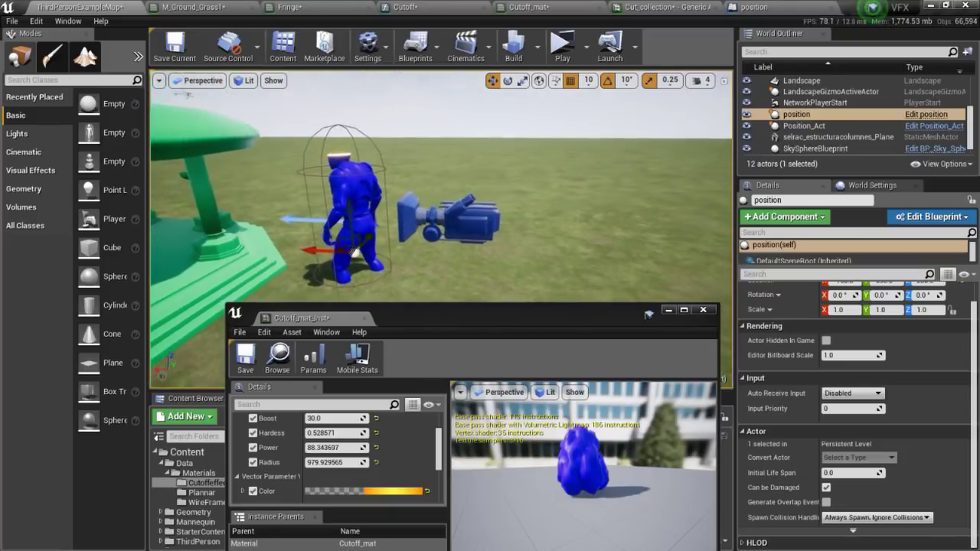
{"action": "left_click_drag", "start_coordinate": [334, 463], "coordinate": [291, 462]}
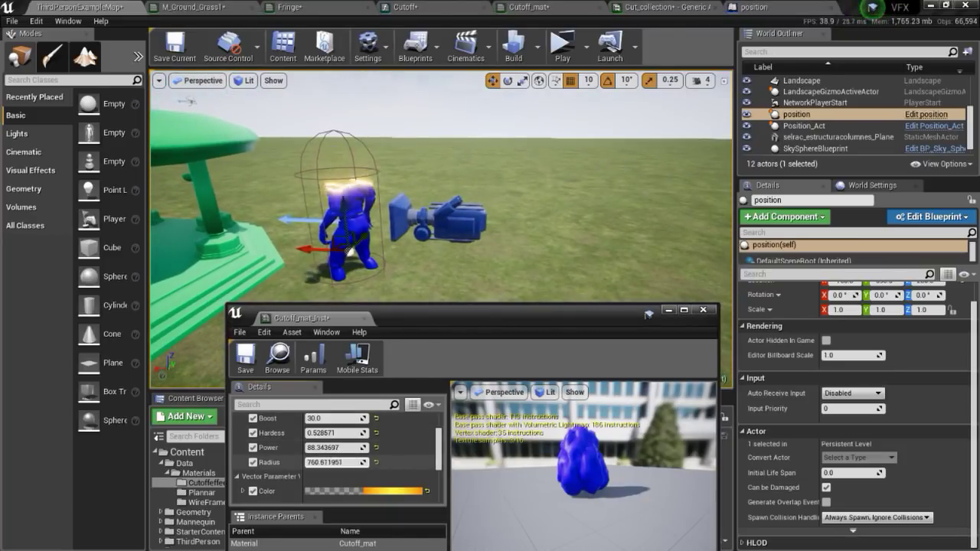
{"action": "left_click_drag", "start_coordinate": [325, 249], "coordinate": [399, 254]}
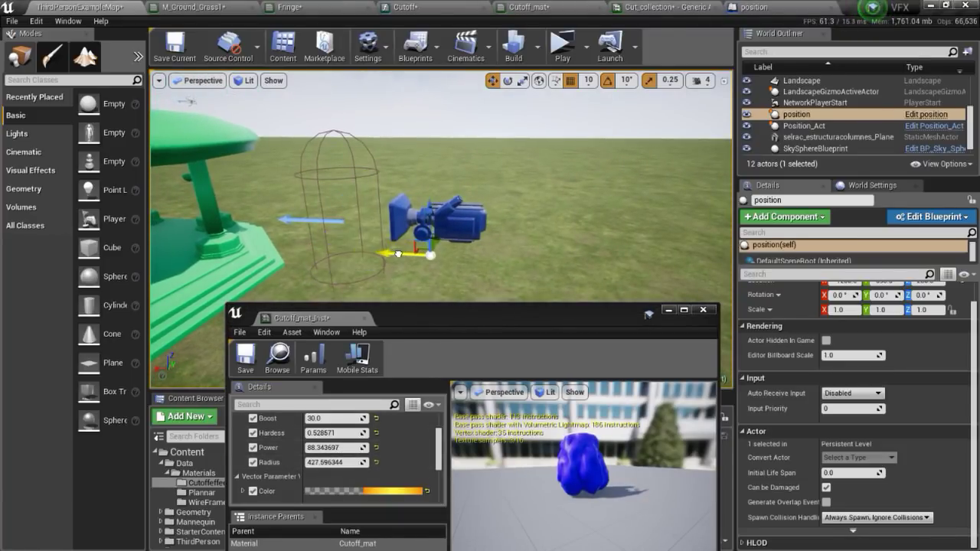
{"action": "mouse_move", "coordinate": [426, 139]}
{"action": "left_mouse_down"}
{"action": "mouse_move", "coordinate": [426, 111]}
{"action": "mouse_move", "coordinate": [310, 116]}
{"action": "left_mouse_up"}
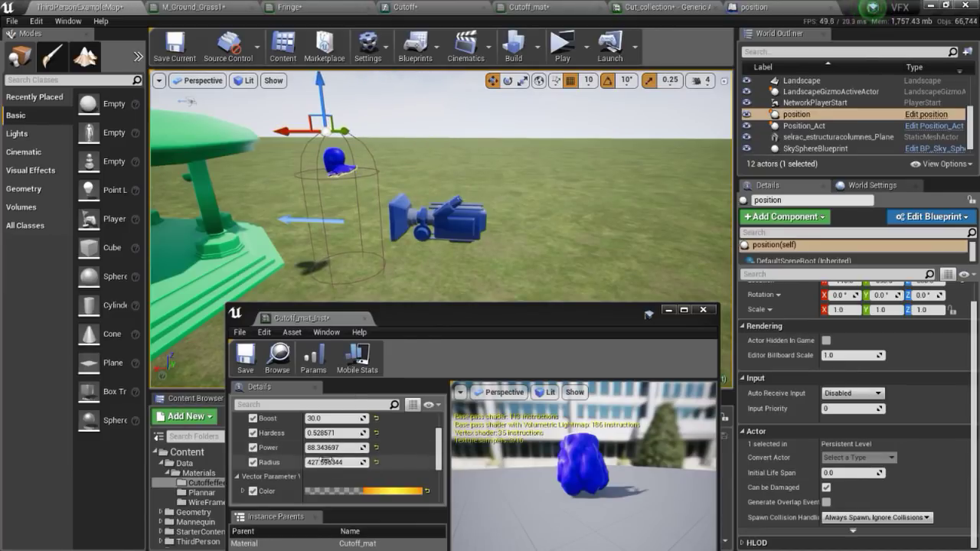
{"action": "left_click_drag", "start_coordinate": [335, 462], "coordinate": [383, 462]}
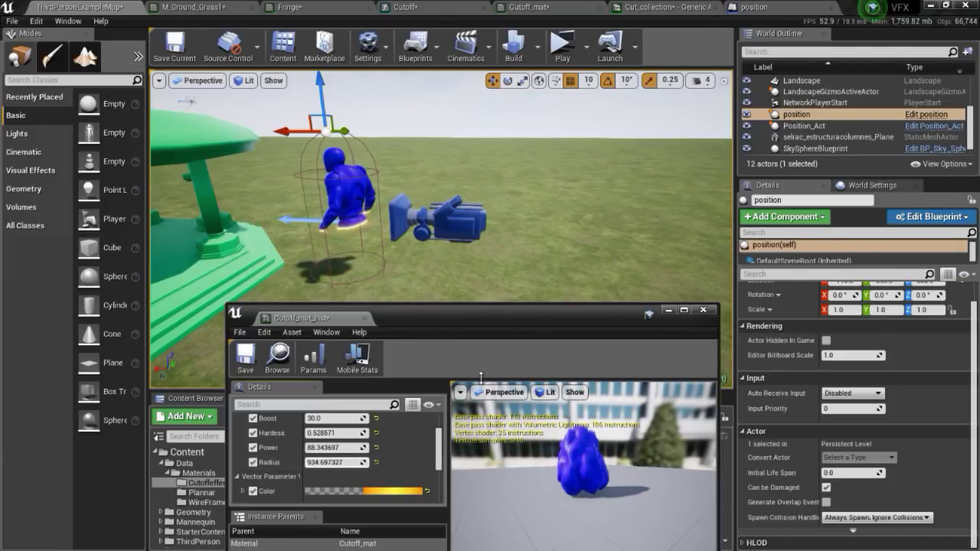
{"action": "left_click", "coordinate": [703, 310]}
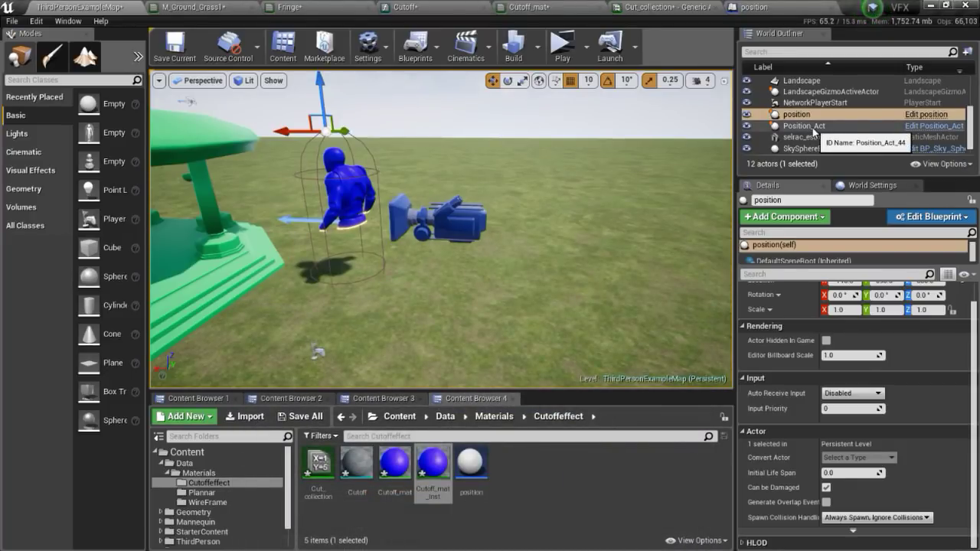
{"action": "left_click", "coordinate": [803, 126]}
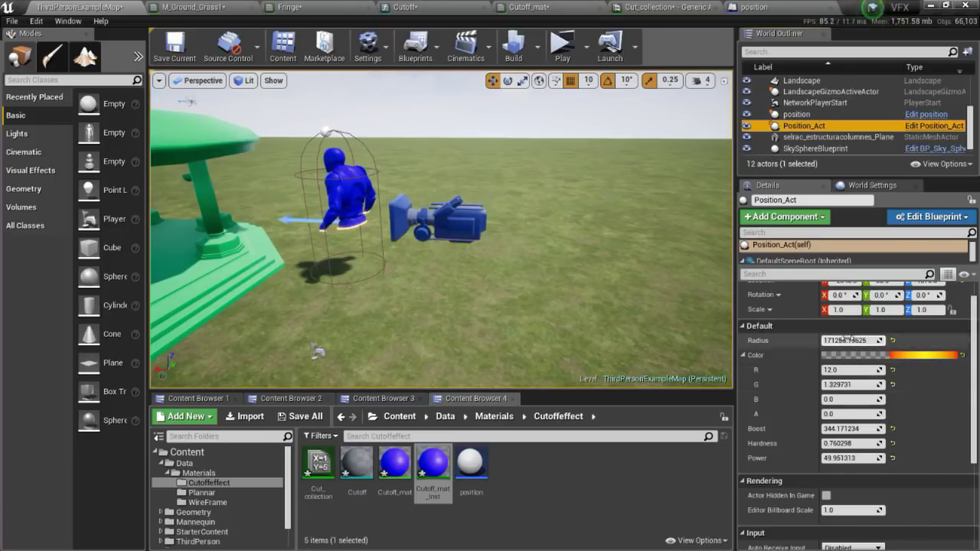
{"action": "left_click", "coordinate": [666, 7]}
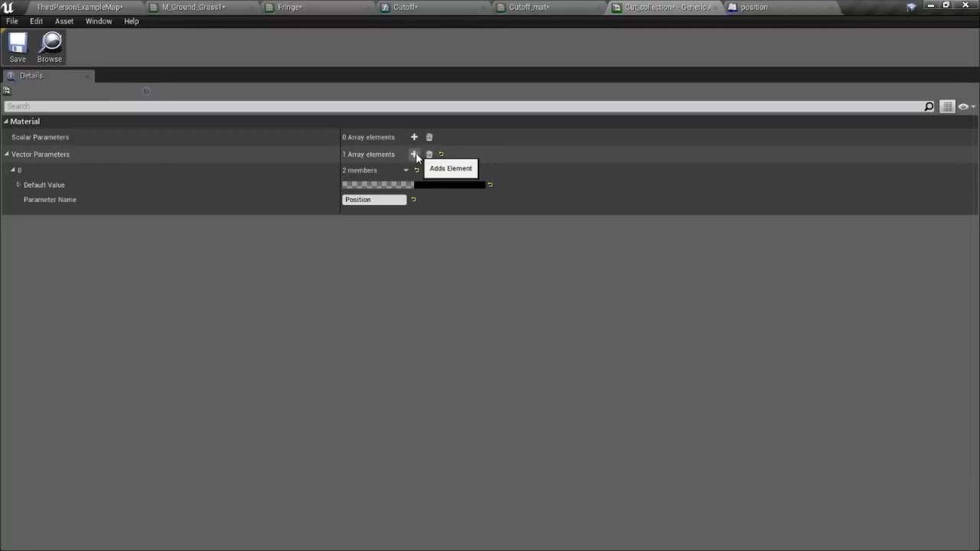
{"action": "left_click", "coordinate": [449, 6]}
{"action": "left_click", "coordinate": [363, 6]}
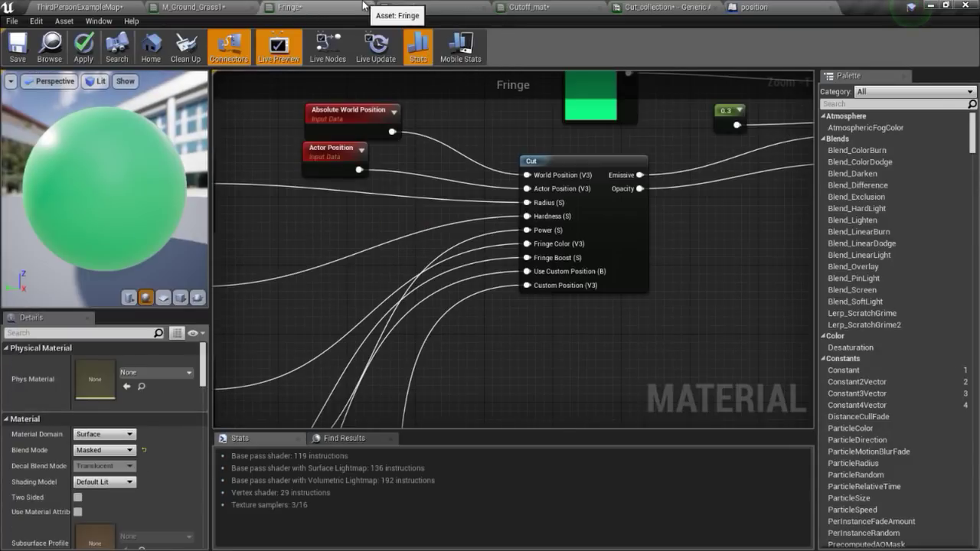
{"action": "scroll", "coordinate": [601, 189], "scroll_direction": "down", "scroll_amount": 4}
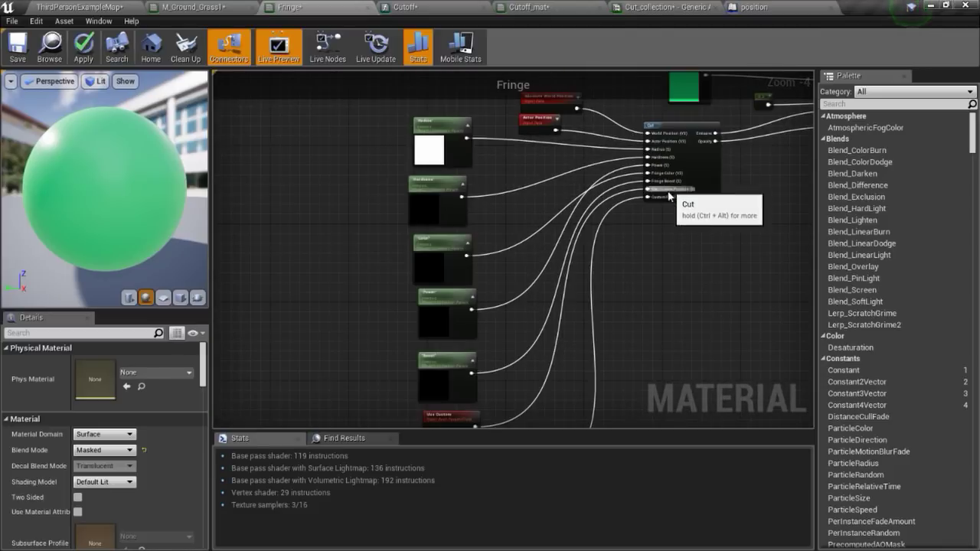
{"action": "scroll", "coordinate": [660, 159], "scroll_direction": "up", "scroll_amount": 3}
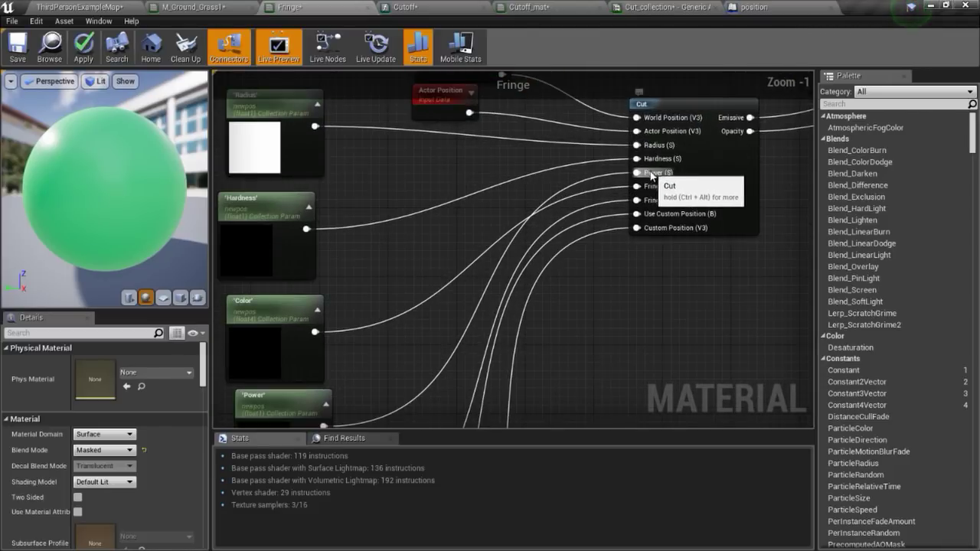
{"action": "scroll", "coordinate": [725, 86], "scroll_direction": "down", "scroll_amount": 2}
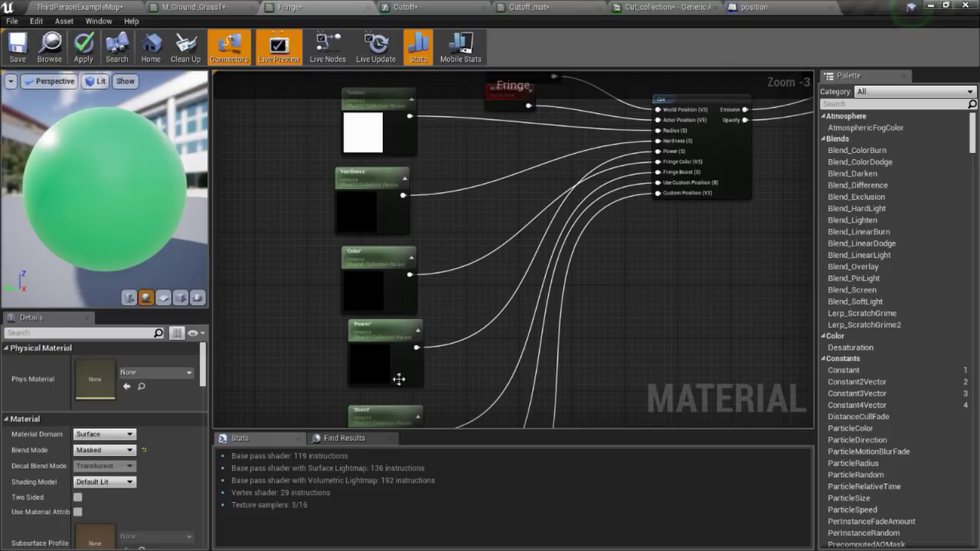
{"action": "left_click", "coordinate": [743, 6]}
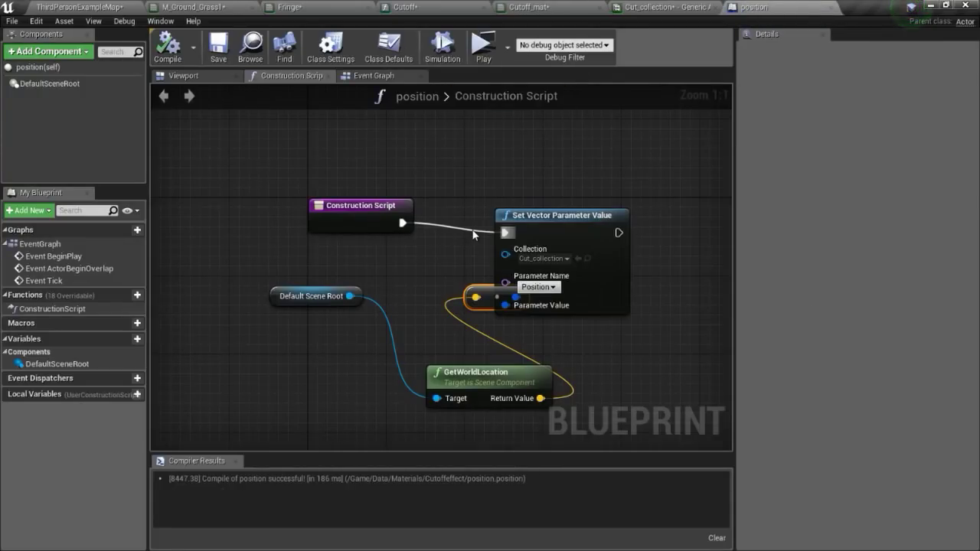
{"action": "left_click", "coordinate": [105, 6]}
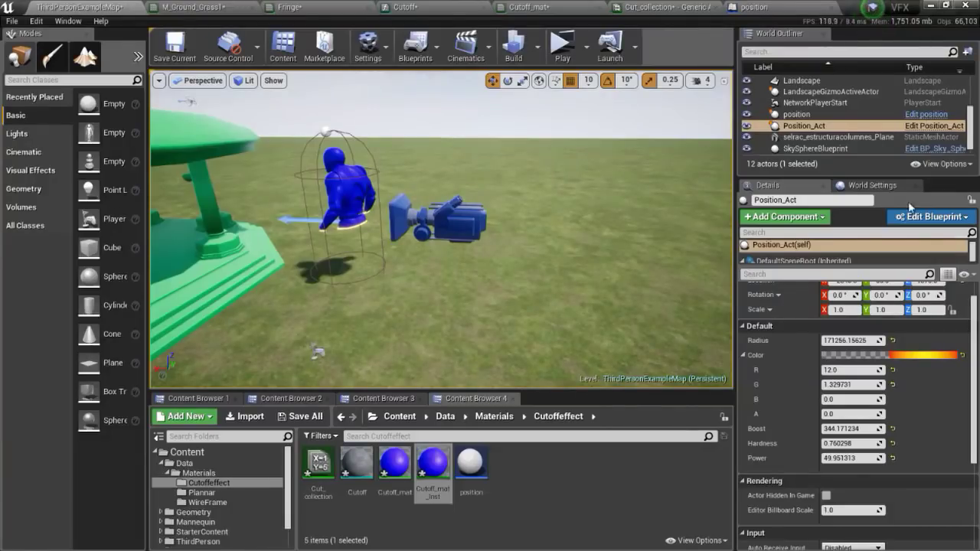
{"action": "left_click", "coordinate": [929, 227]}
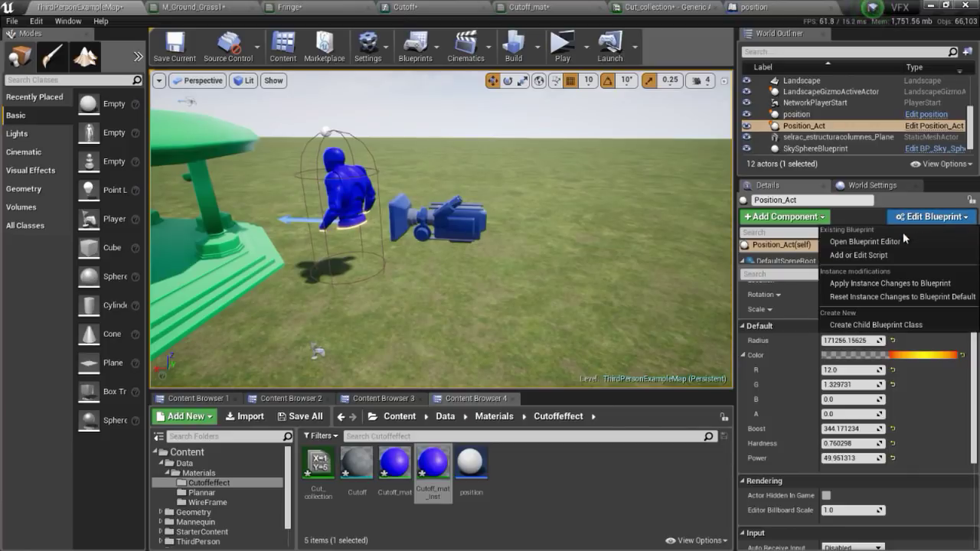
{"action": "left_click", "coordinate": [903, 242]}
{"action": "scroll", "coordinate": [383, 245], "scroll_direction": "up", "scroll_amount": 1}
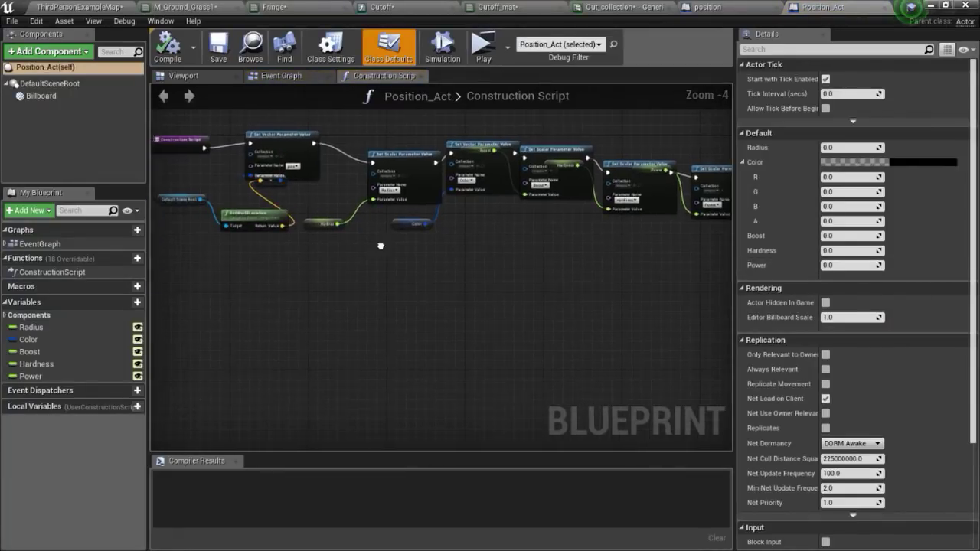
{"action": "scroll", "coordinate": [524, 276], "scroll_direction": "up", "scroll_amount": 1}
{"action": "scroll", "coordinate": [471, 293], "scroll_direction": "up", "scroll_amount": 1}
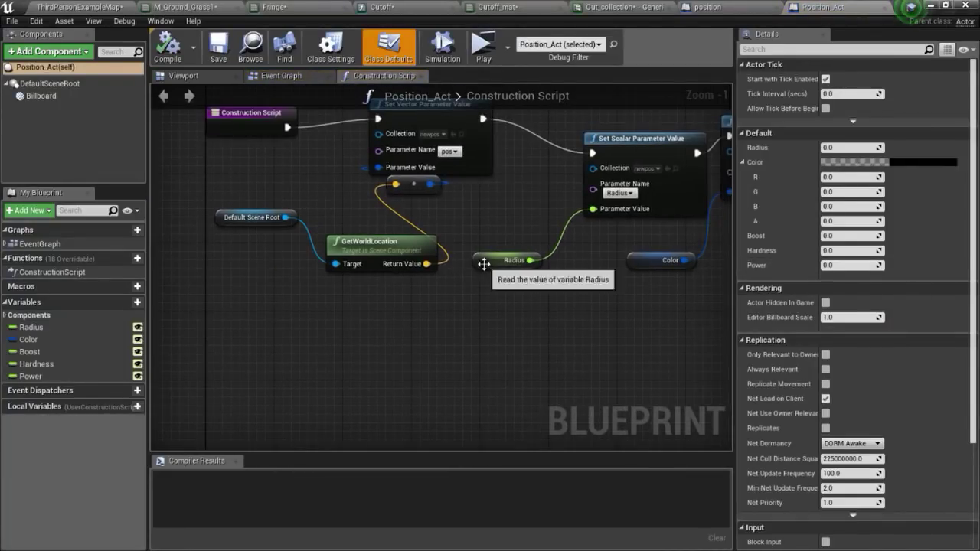
{"action": "left_click", "coordinate": [486, 259]}
{"action": "left_click", "coordinate": [86, 327]}
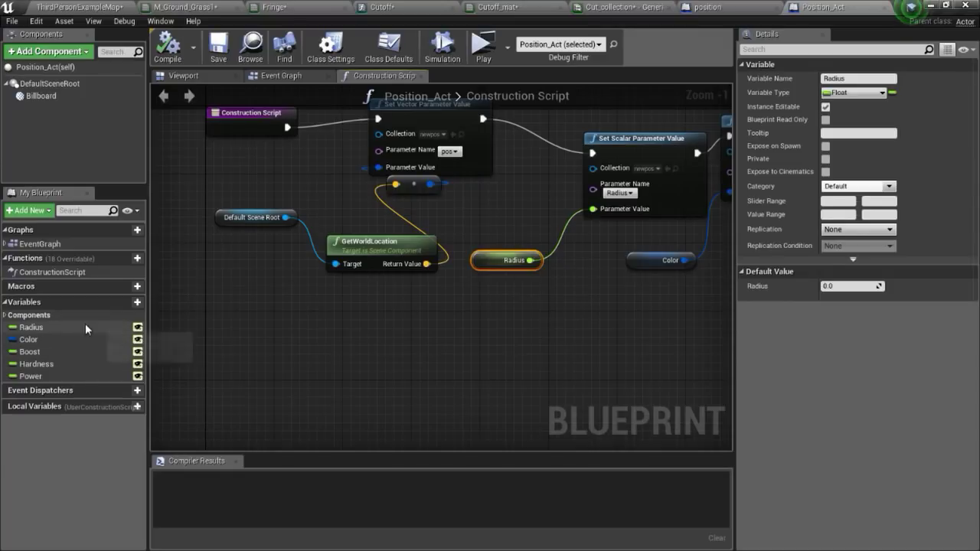
{"action": "right_click_drag", "start_coordinate": [629, 179], "coordinate": [424, 261]}
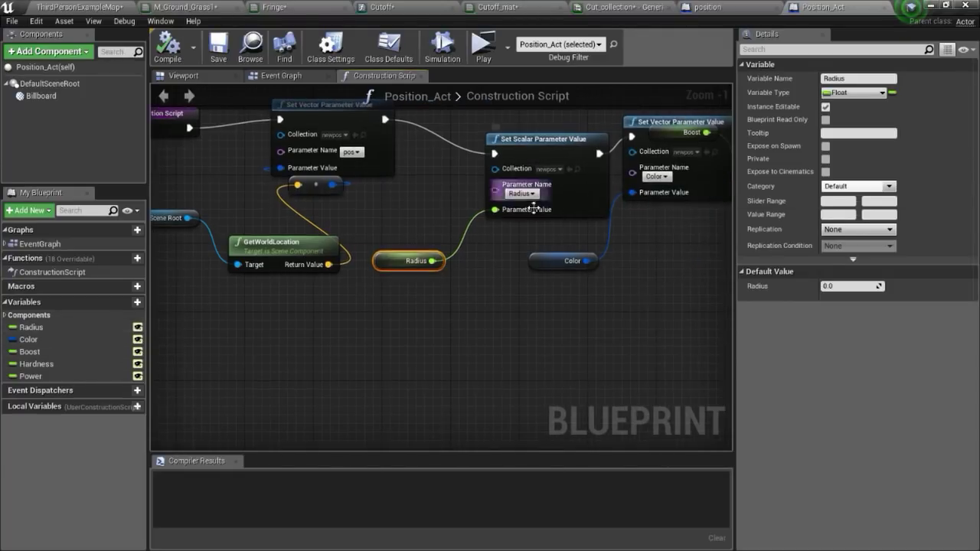
- Back in the level, bring the green pavilion into view and adjust Position_Act's Radius
{"action": "left_click", "coordinate": [92, 7]}
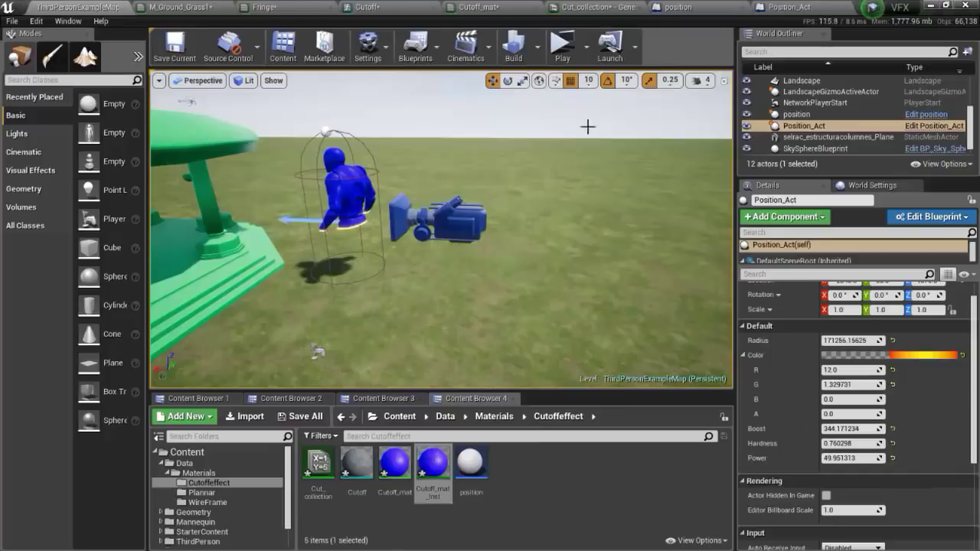
{"action": "middle_click_drag", "start_coordinate": [536, 230], "coordinate": [383, 230]}
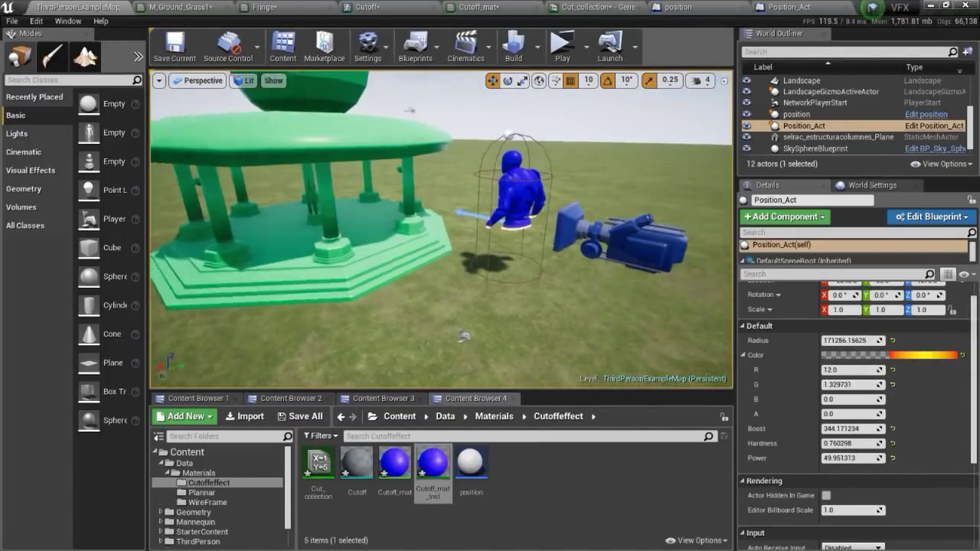
{"action": "mouse_move", "coordinate": [850, 340]}
{"action": "left_mouse_down"}
{"action": "mouse_move", "coordinate": [823, 340]}
{"action": "mouse_move", "coordinate": [903, 340]}
{"action": "left_mouse_up"}
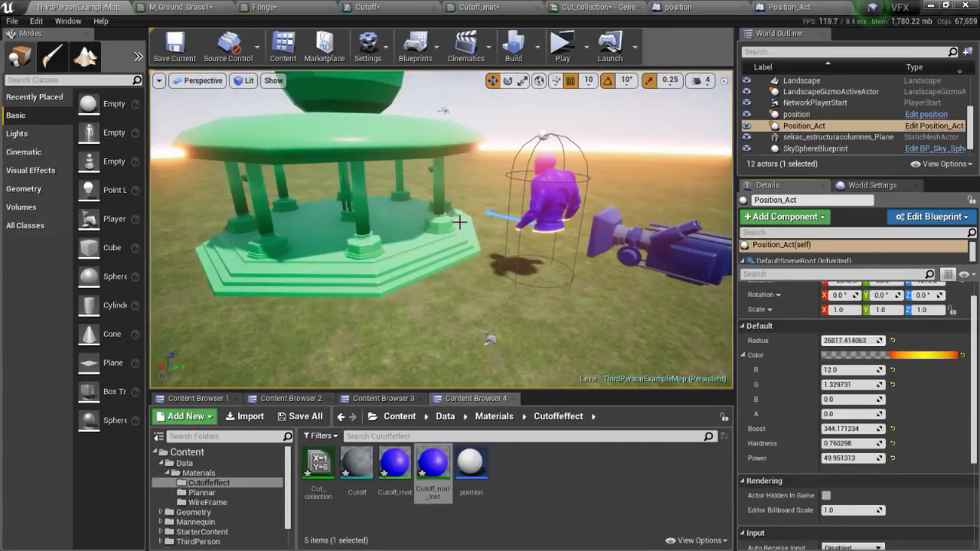
- Set Position_Act's Color to cyan (R 0, G 1, B 0.97) and readjust Radius to 25729.8
{"action": "left_click", "coordinate": [915, 356]}
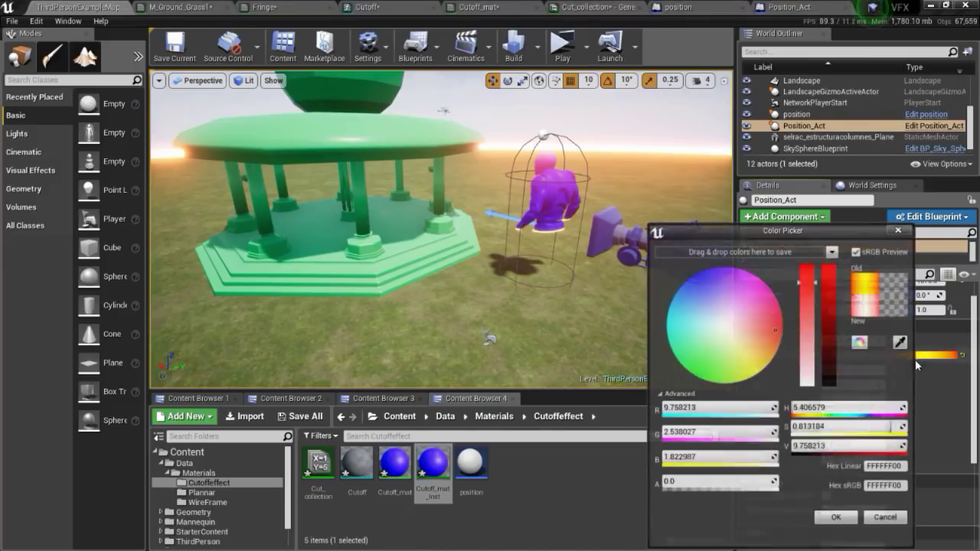
{"action": "mouse_move", "coordinate": [773, 314]}
{"action": "left_mouse_down"}
{"action": "mouse_move", "coordinate": [728, 375]}
{"action": "mouse_move", "coordinate": [631, 331]}
{"action": "left_mouse_up"}
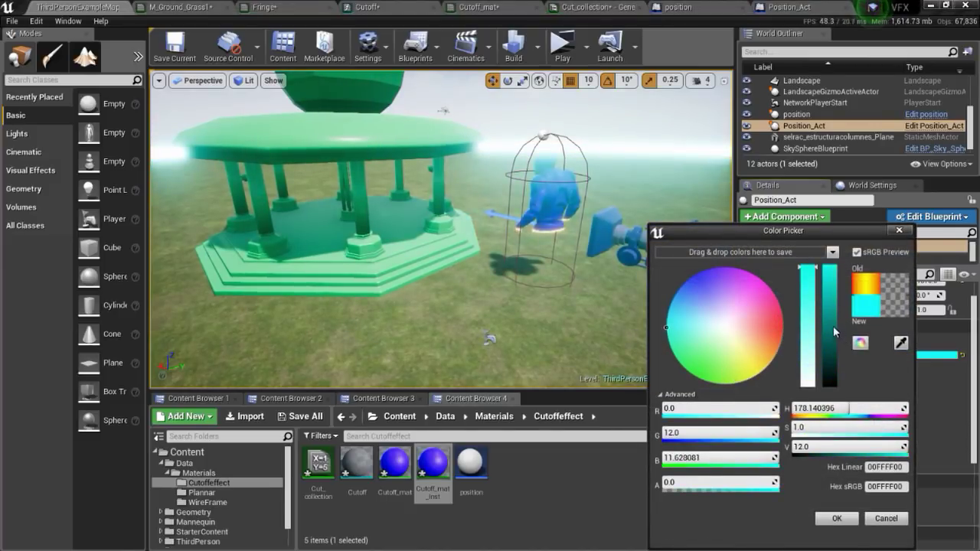
{"action": "left_click_drag", "start_coordinate": [833, 325], "coordinate": [830, 249]}
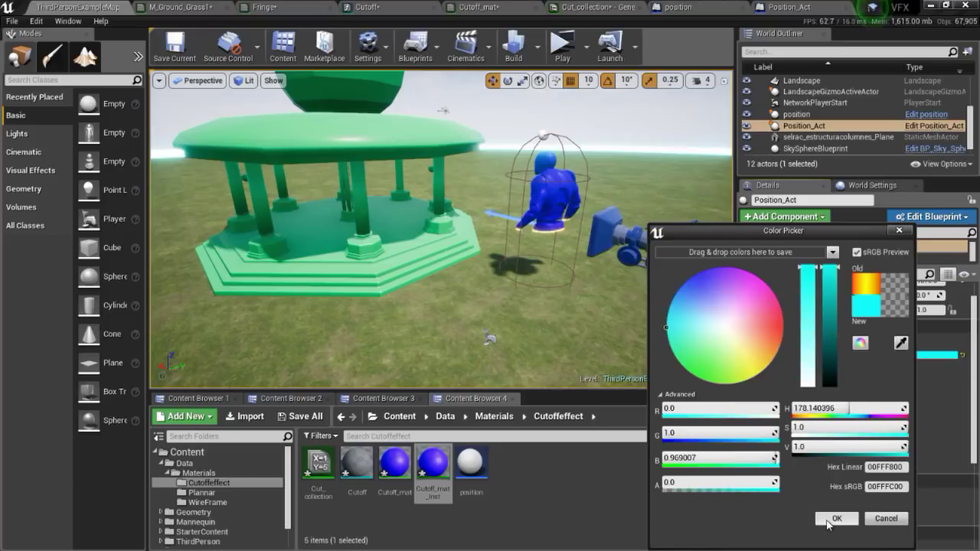
{"action": "left_click", "coordinate": [835, 518]}
{"action": "mouse_move", "coordinate": [850, 340]}
{"action": "left_mouse_down"}
{"action": "mouse_move", "coordinate": [827, 340]}
{"action": "mouse_move", "coordinate": [865, 339]}
{"action": "left_mouse_up"}
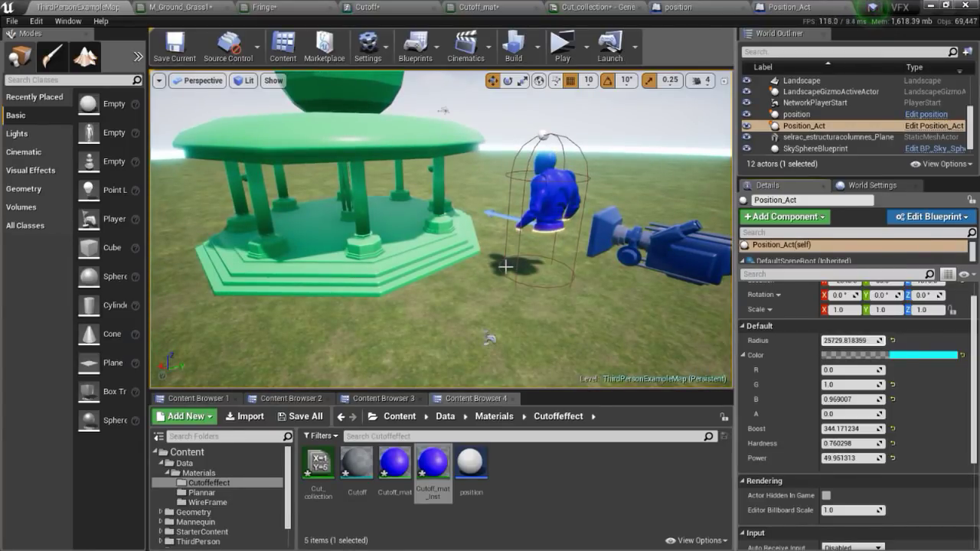